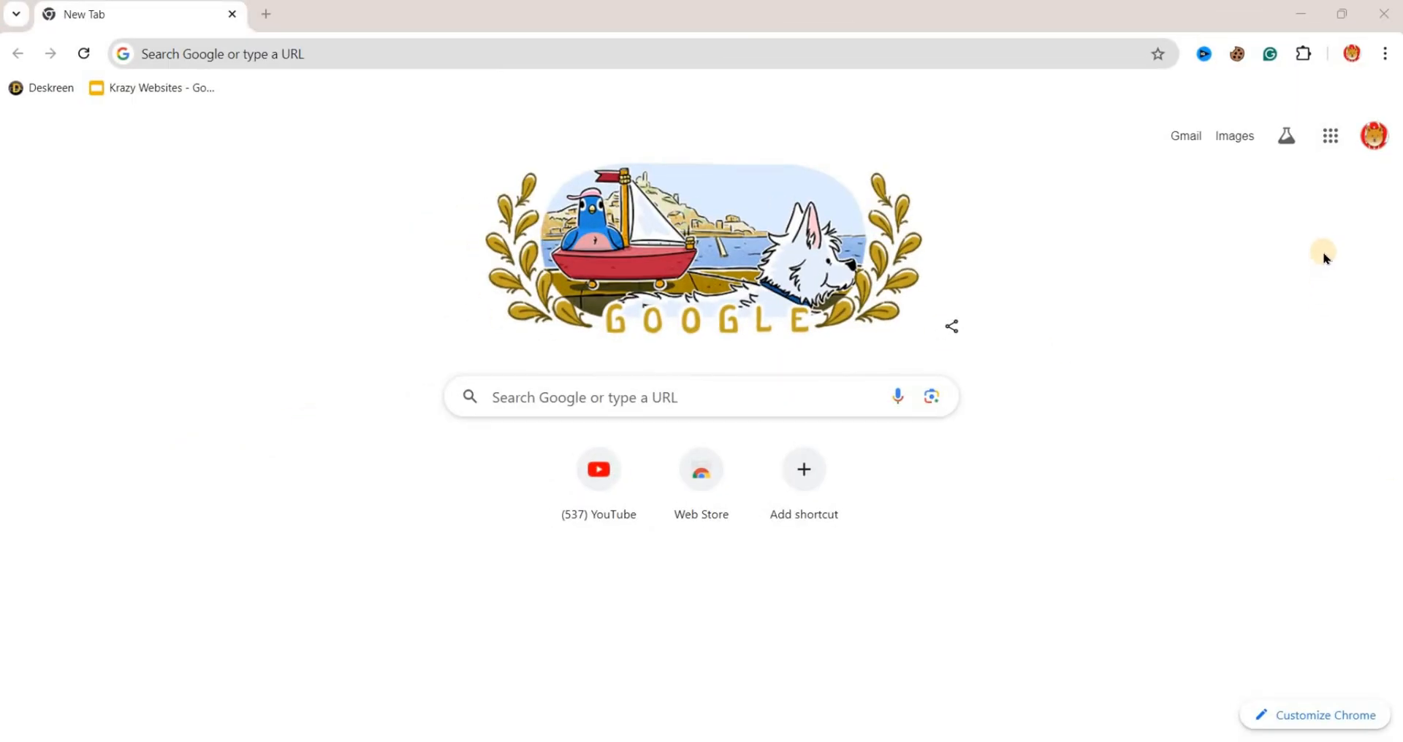
- Open Google Drive and create a new blank Google Form from it
left_click(1330, 136)
left_click(1226, 510)
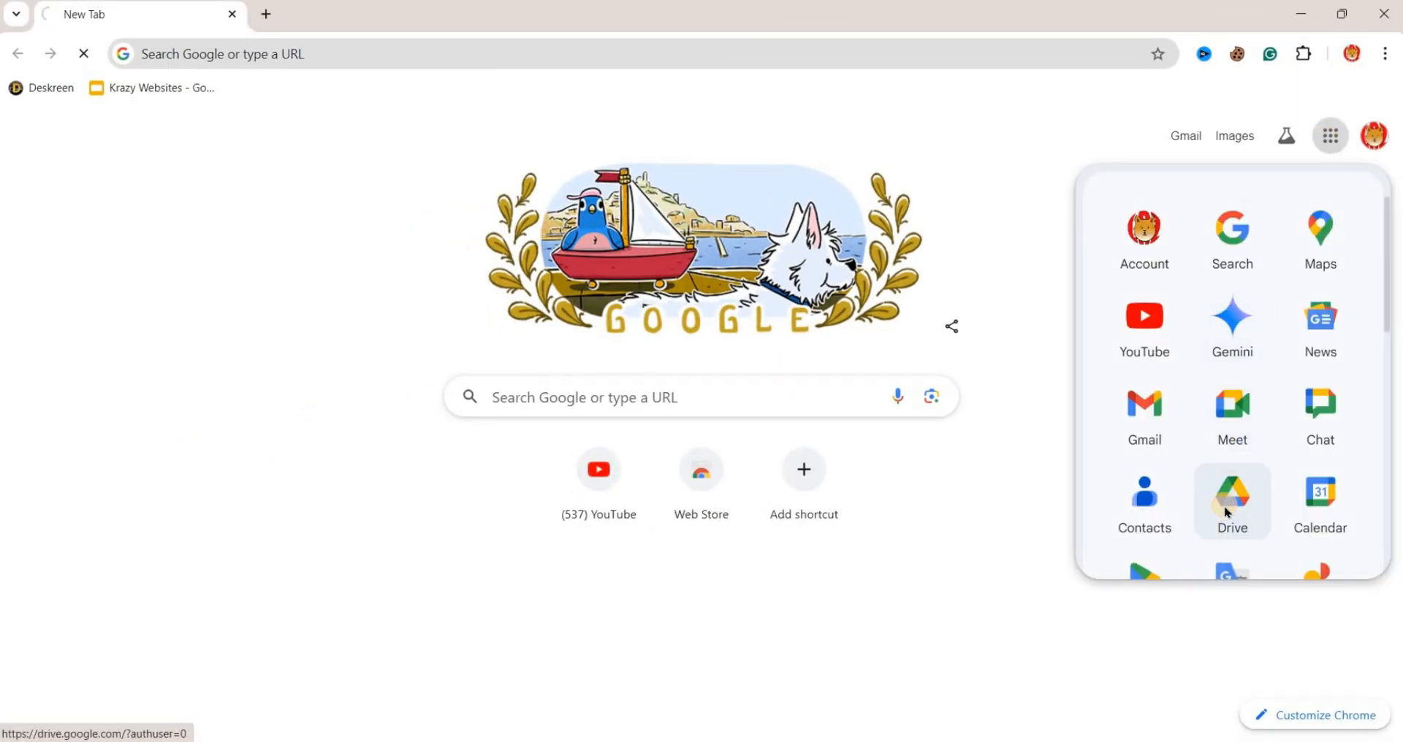
left_click(499, 348)
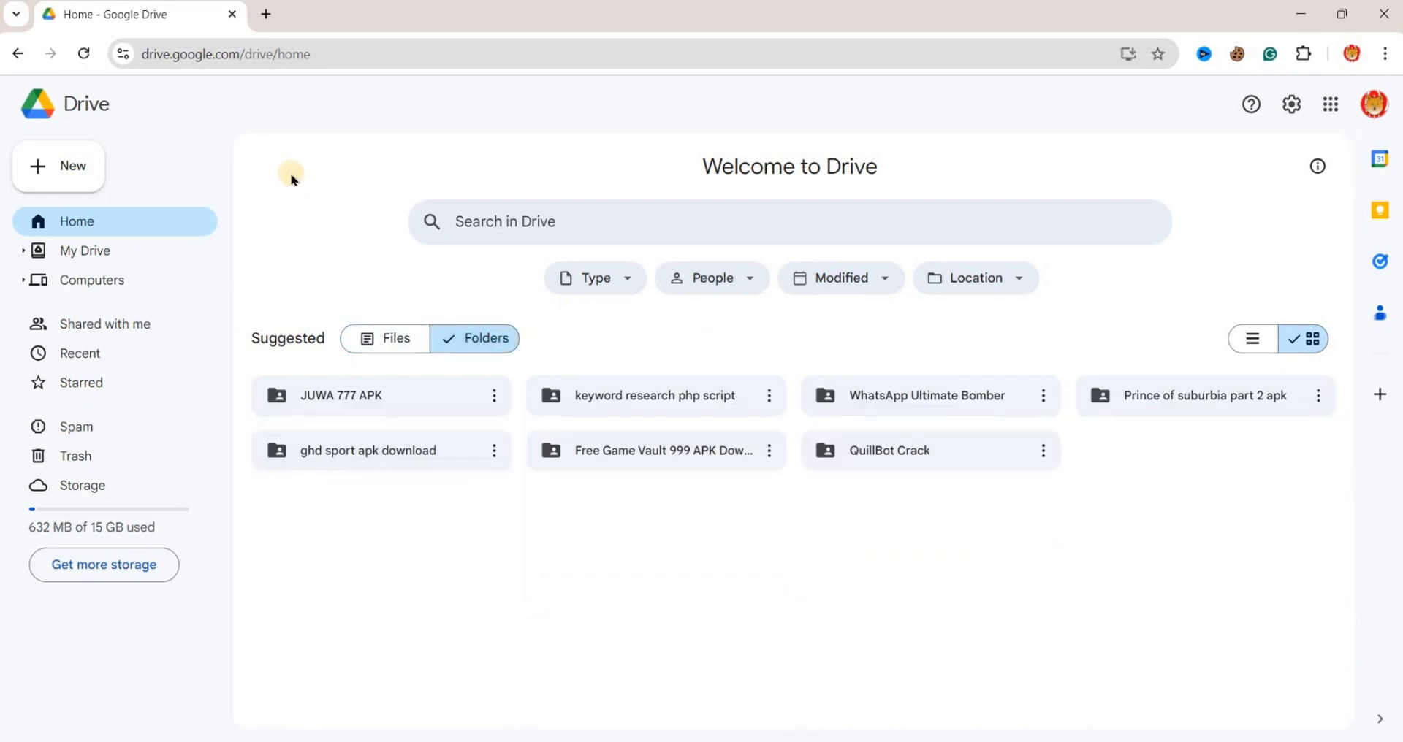
left_click(68, 175)
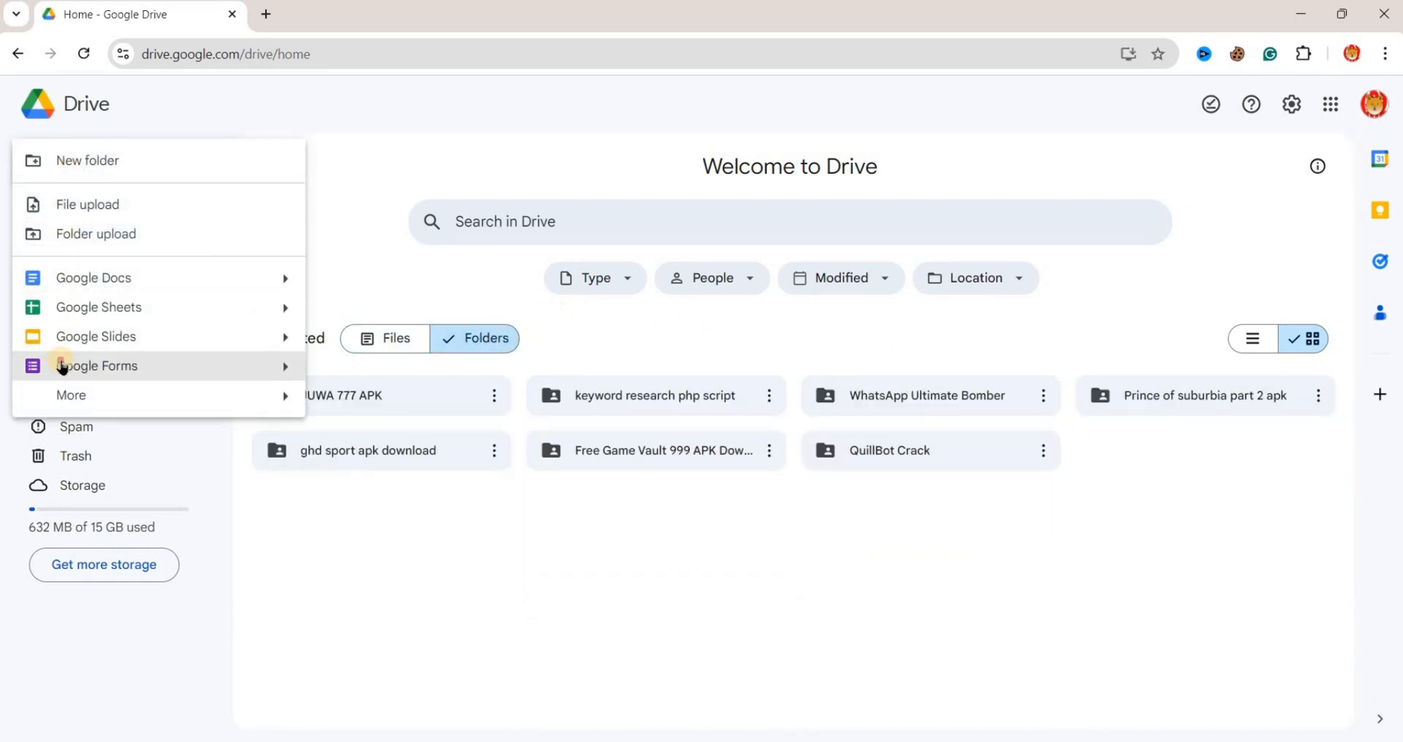
left_click(62, 367)
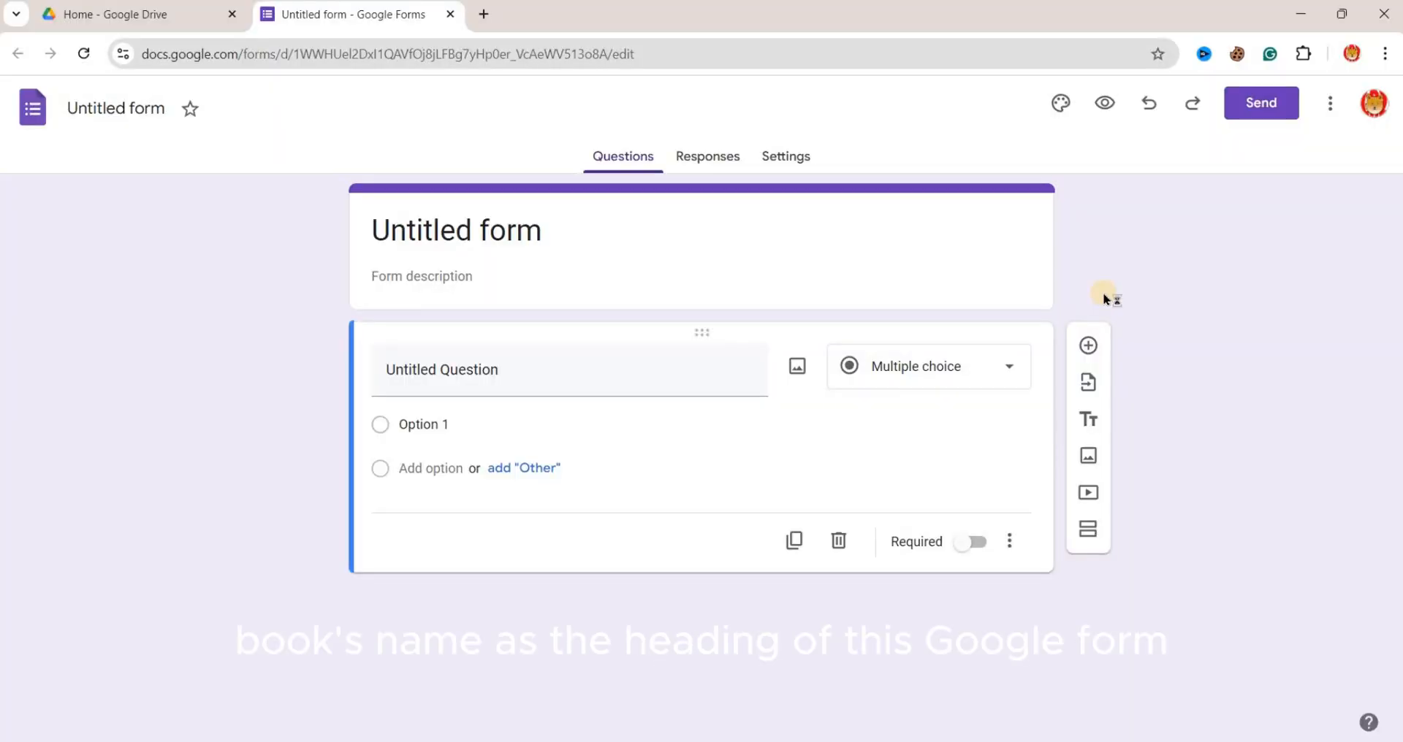
- Title the form "Content Making - The Ultimate Guide"
left_click(560, 241)
type("Con")
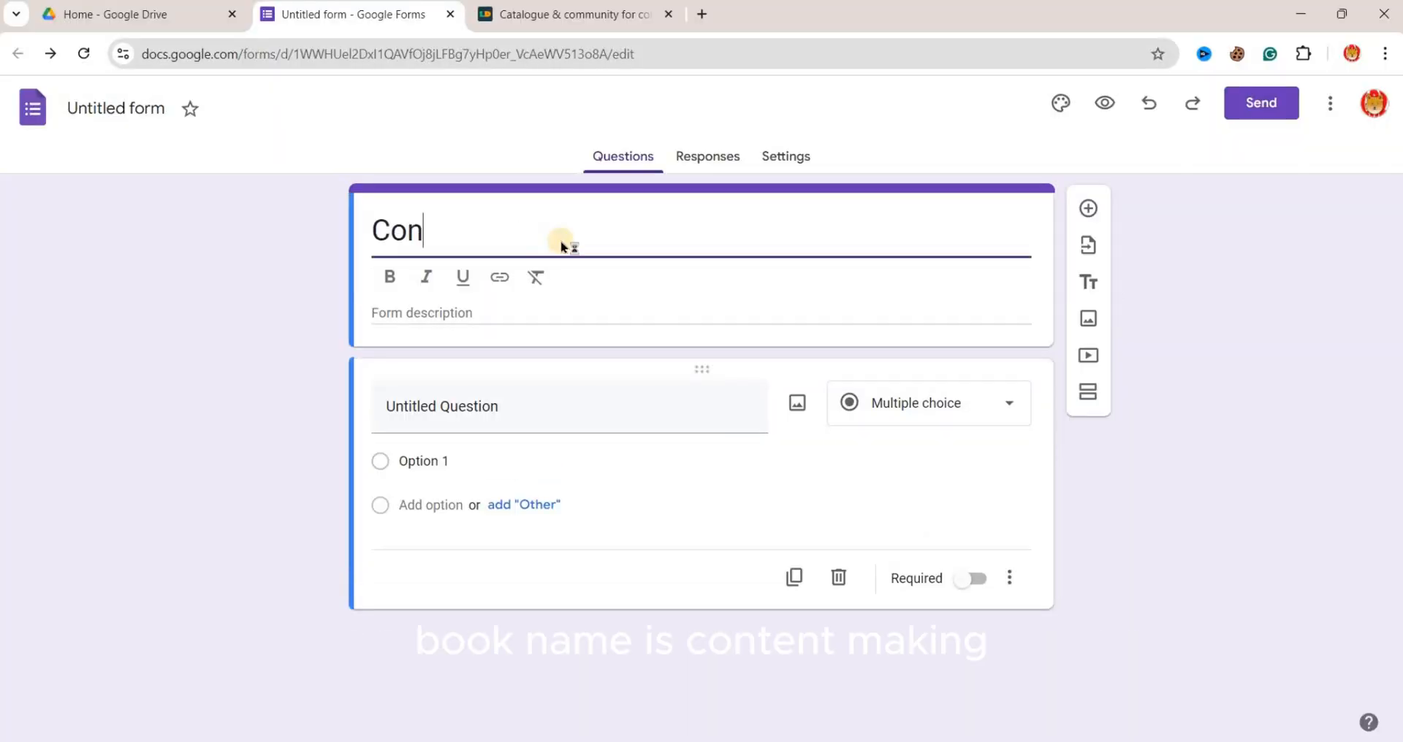
type("tey")
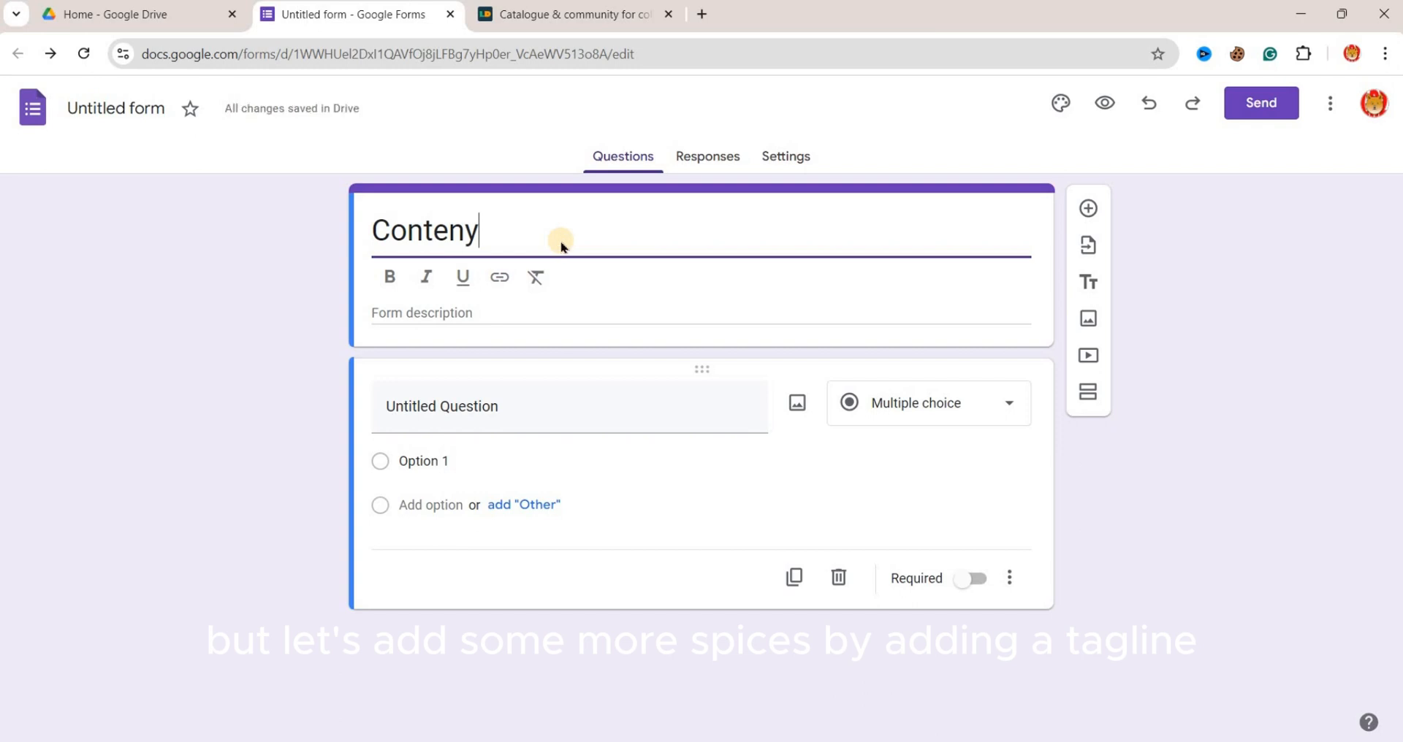
type(" Making")
right_click(467, 242)
left_click(497, 250)
type("- The Ultimate Guide")
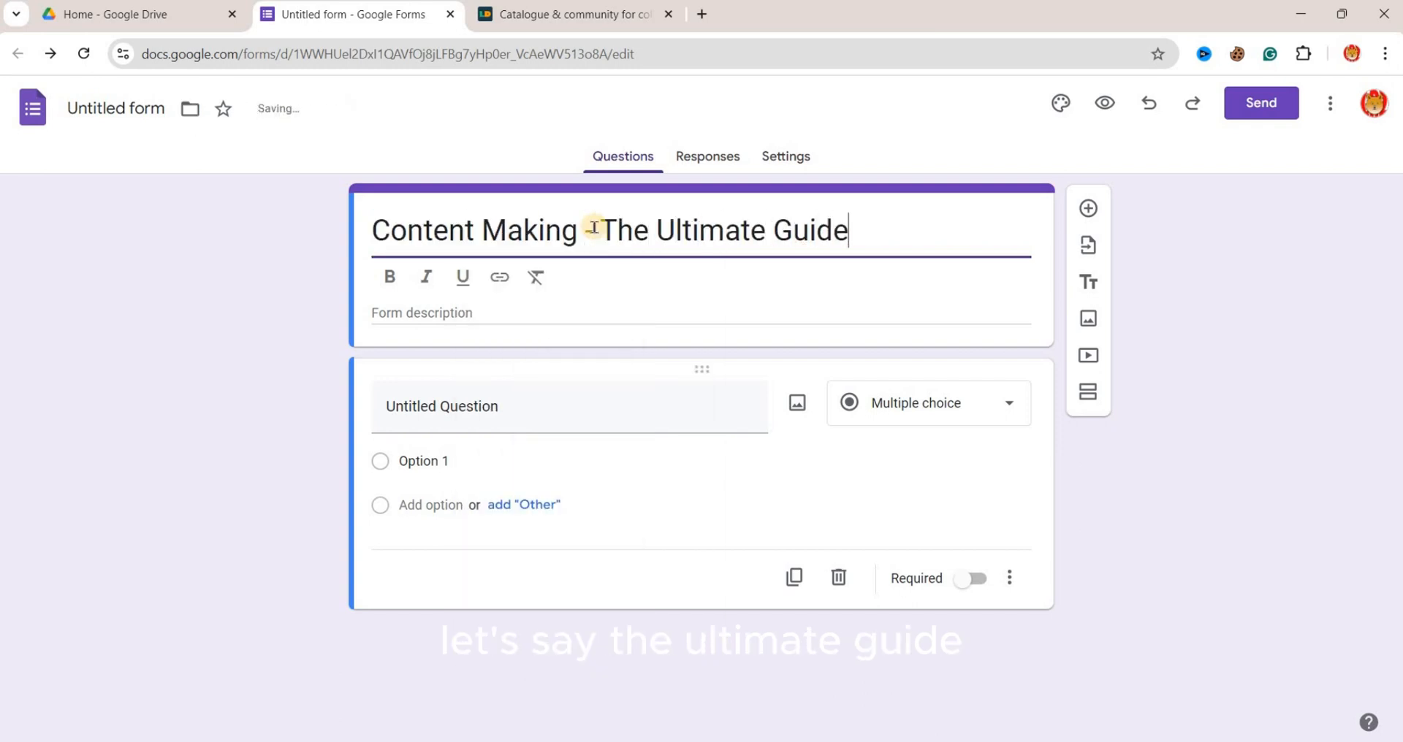
left_click(861, 307)
- Make only the words "Content Making" bold in the form title
left_click(448, 228)
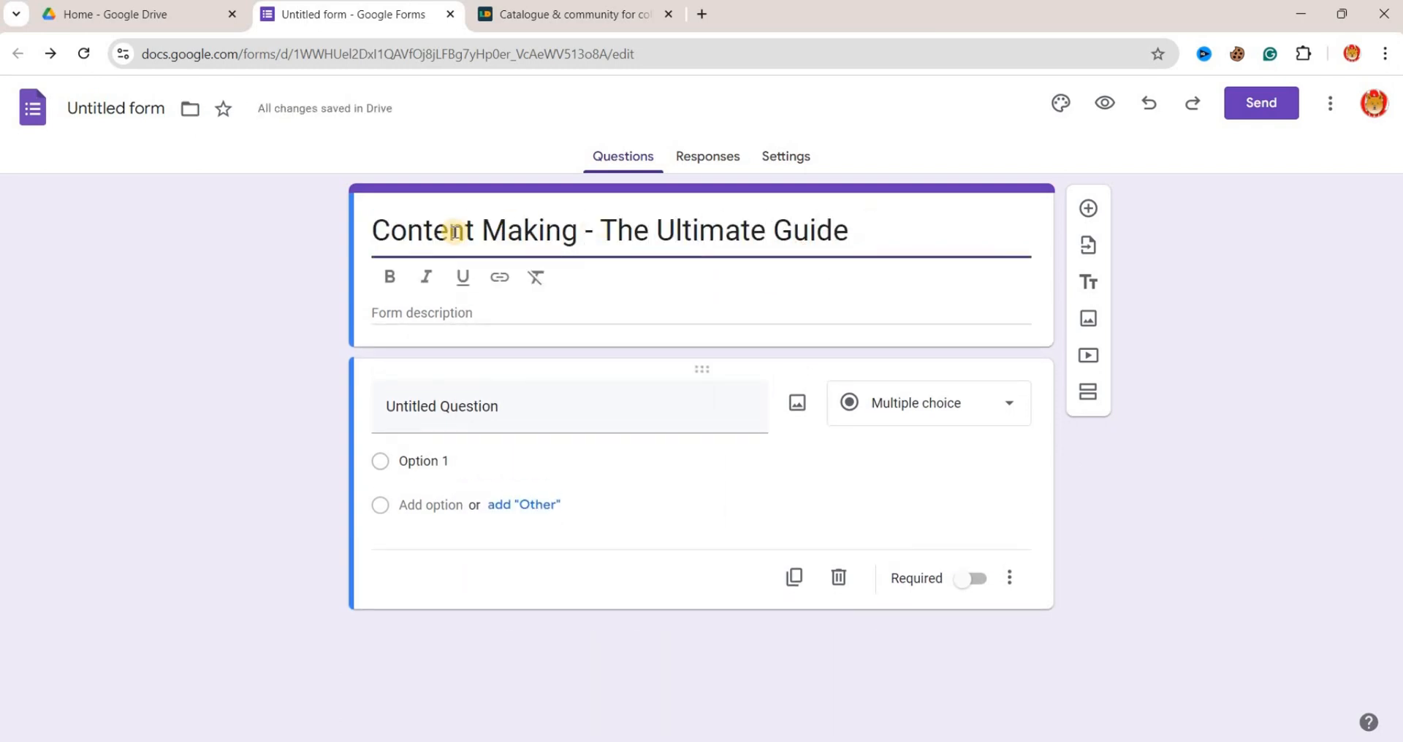
left_click_drag(372, 230, 577, 231)
key("ctrl+b")
- Copy the sentence beginning "Craft compelling content" from the Google Docs document into the form description
key("Tab")
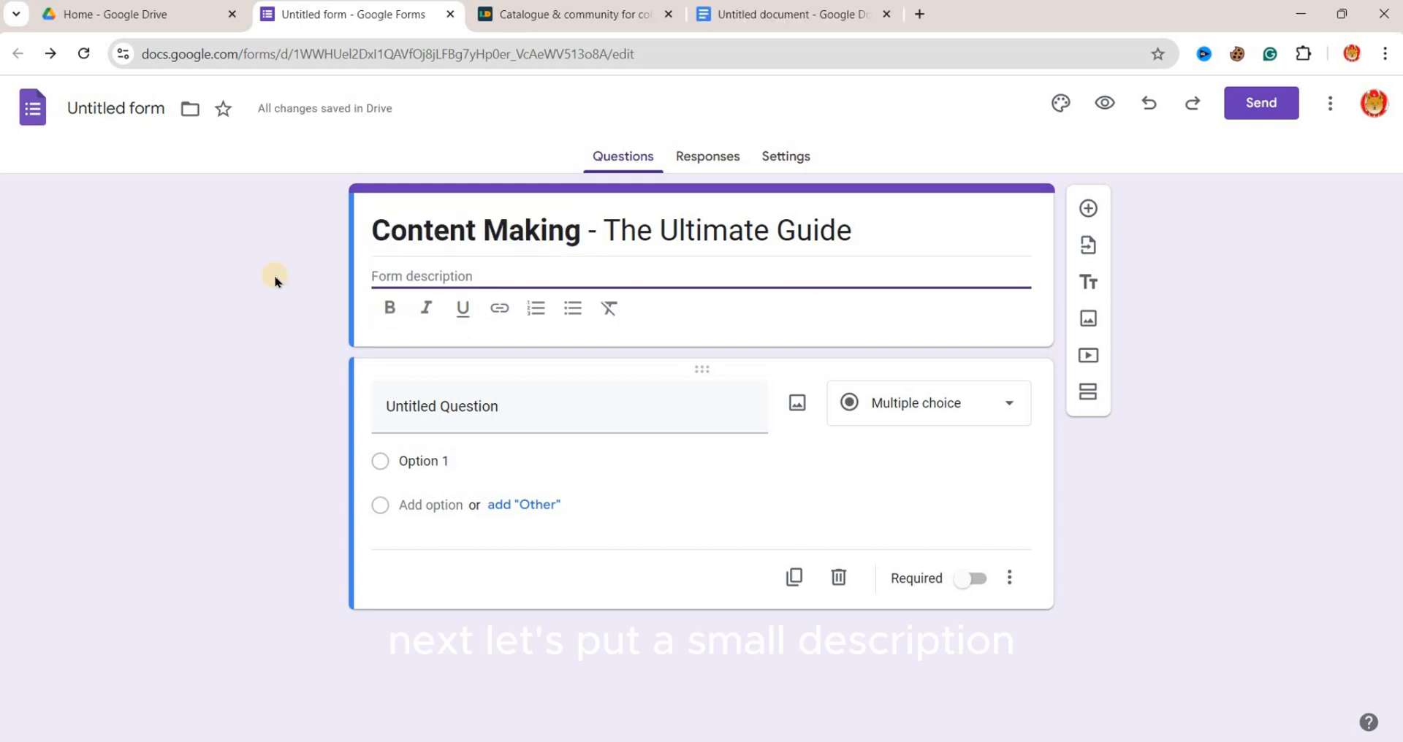
left_click(789, 14)
triple_click(609, 342)
key("ctrl+c")
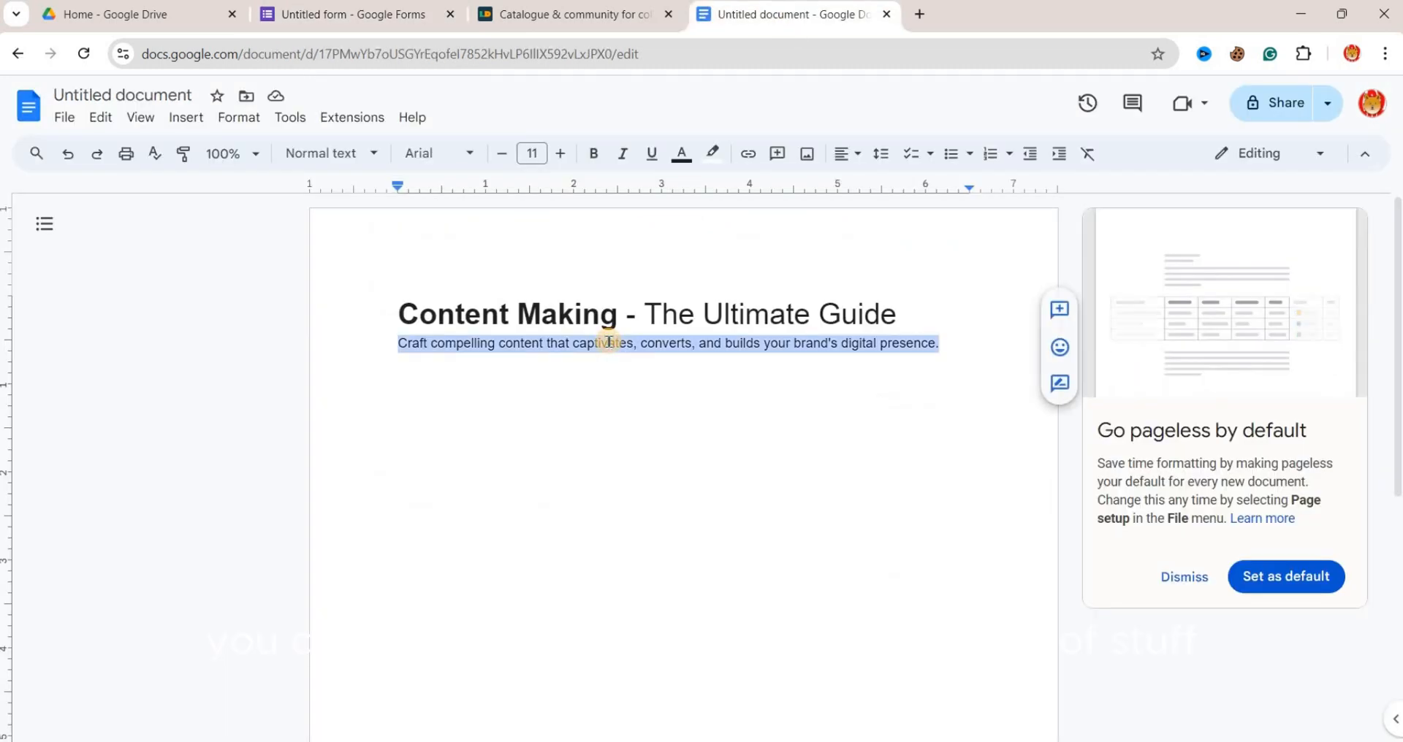
left_click(365, 13)
left_click(423, 279)
key("ctrl+v")
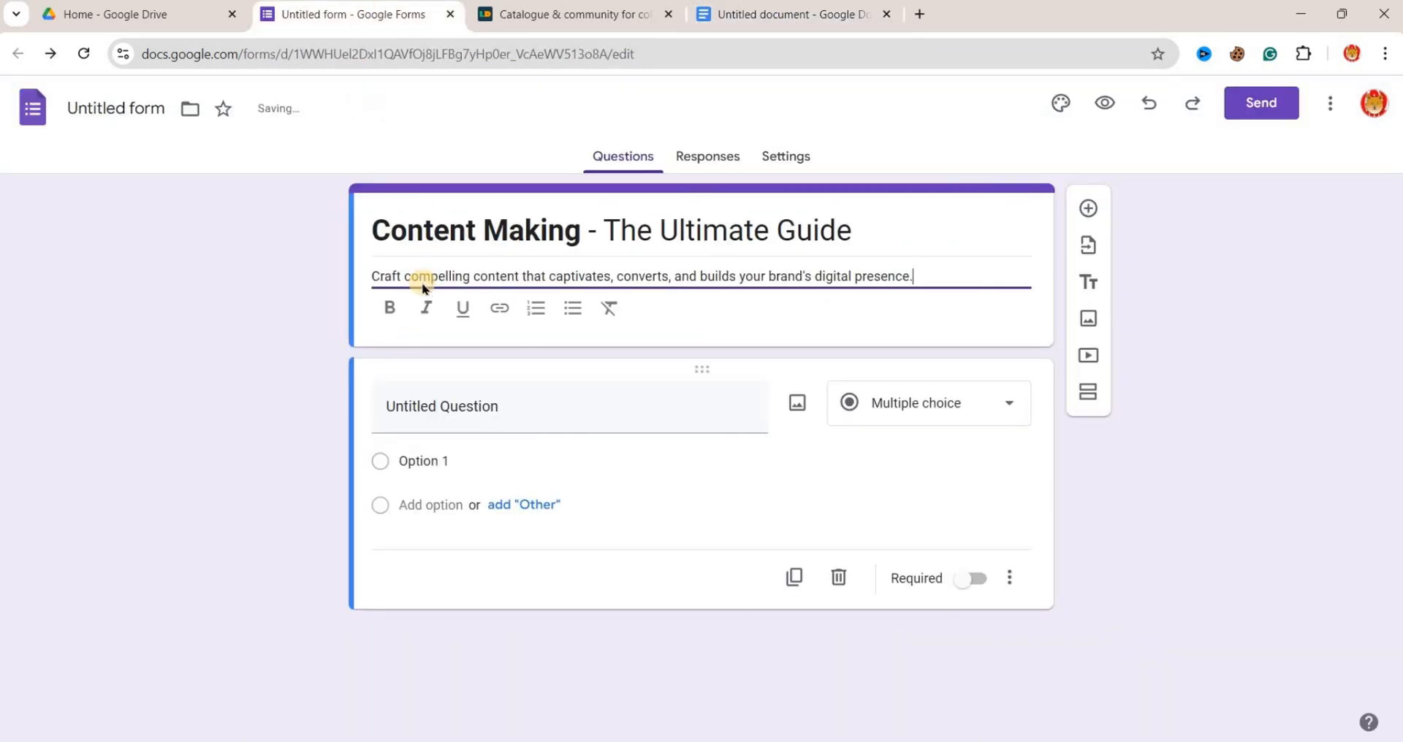
left_click(1192, 414)
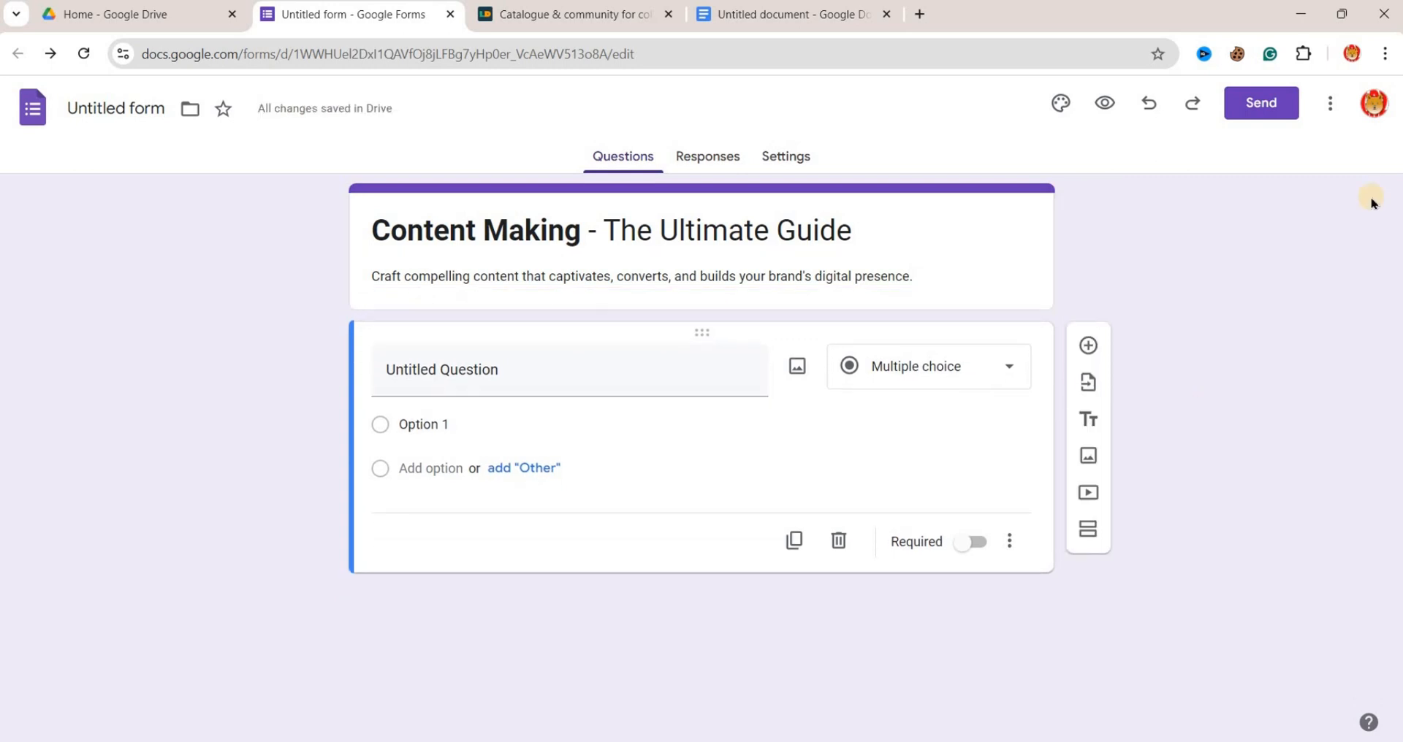
- Upload a desk photo as the theme's header image, cropped to the area with the laptop, cable and pencil holder
left_click(1060, 104)
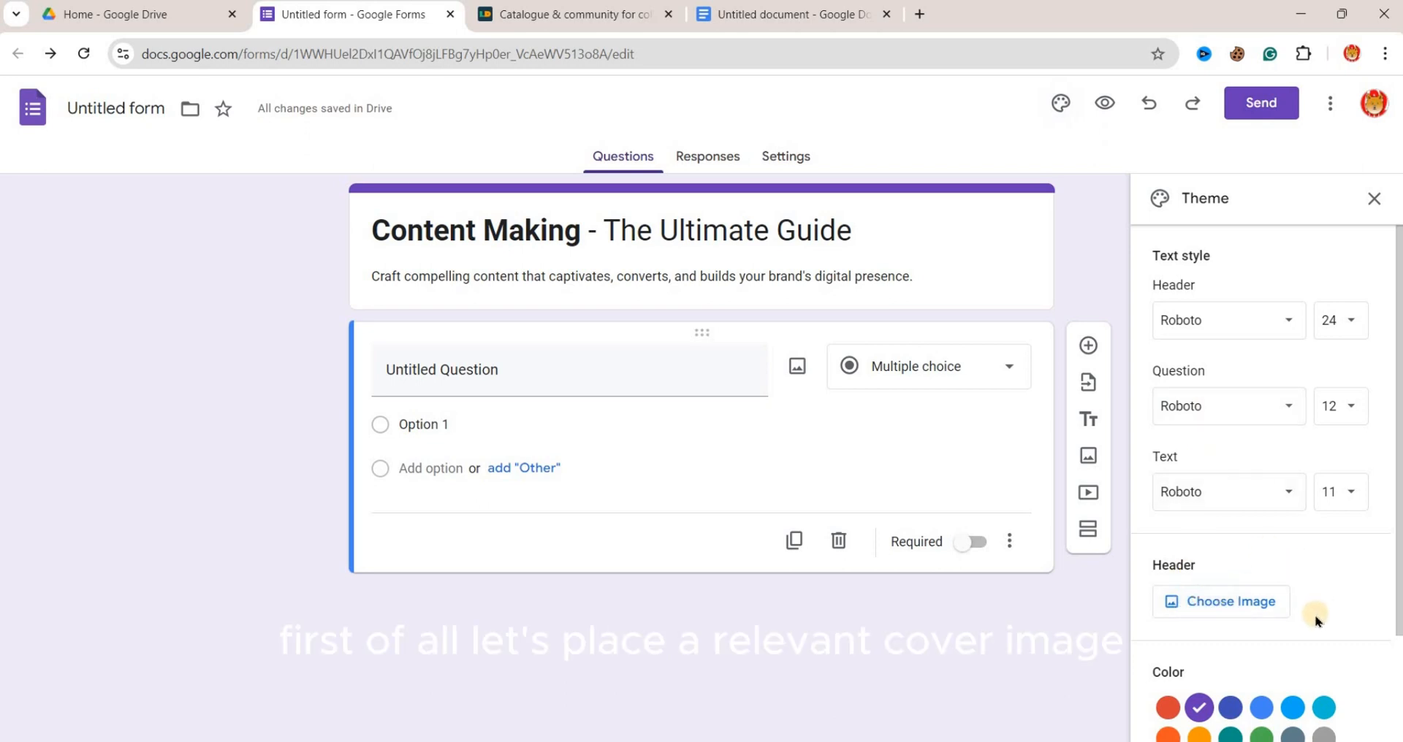
scroll(1315, 620, "down", 1)
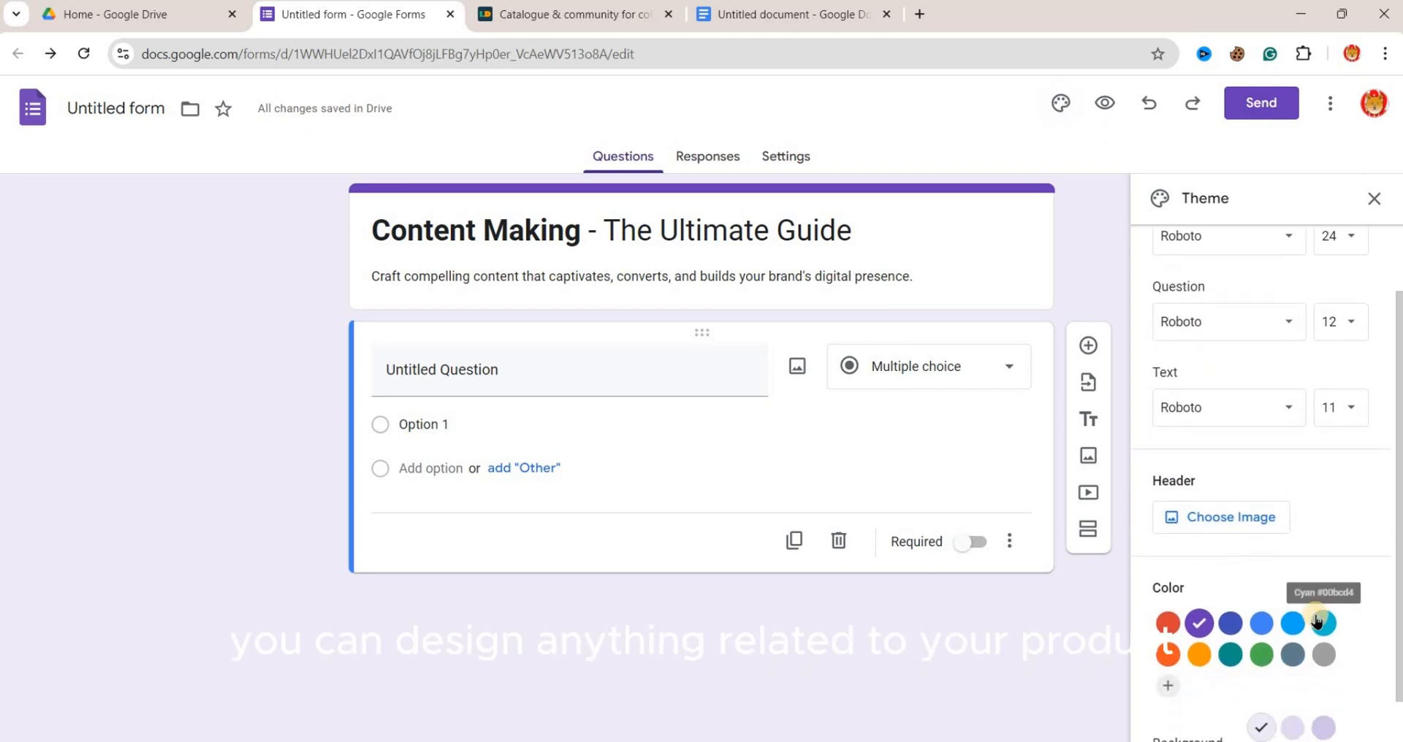
left_click(1257, 519)
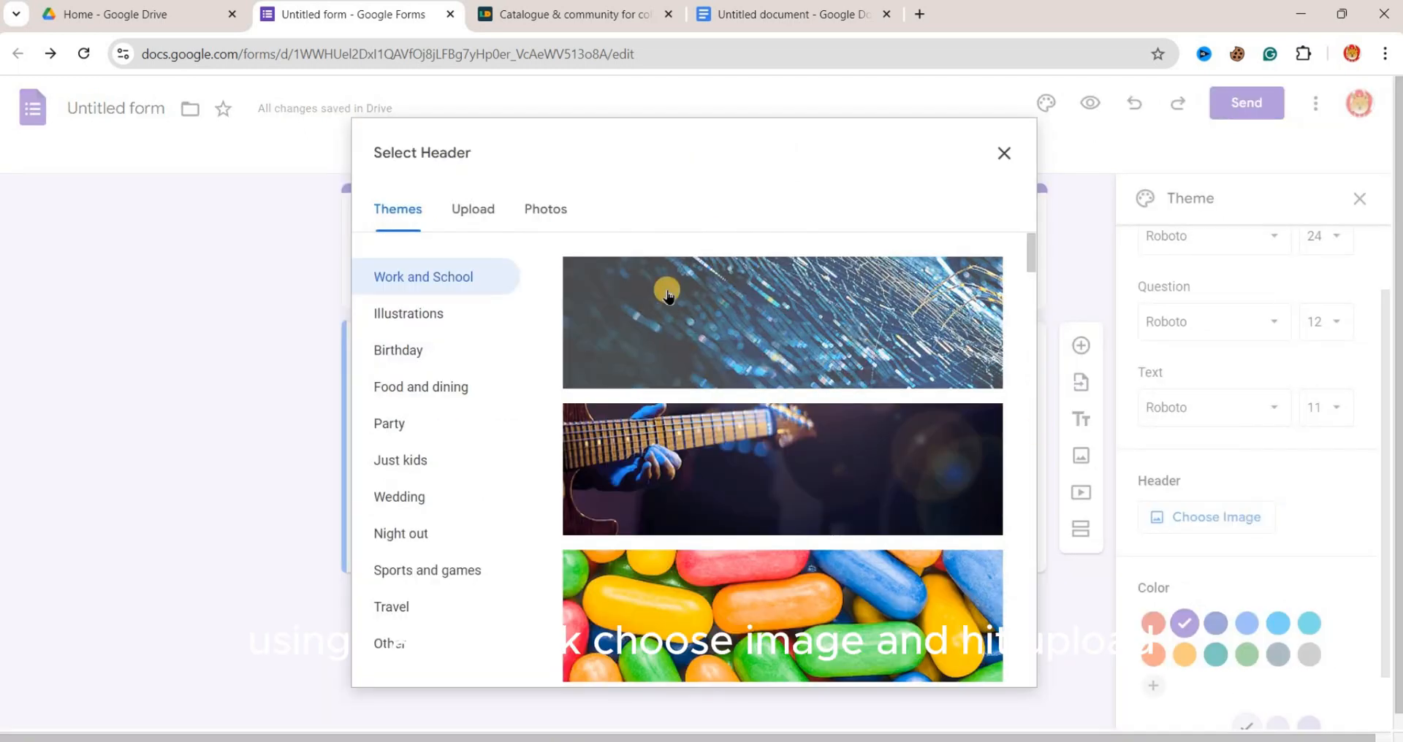
left_click(475, 215)
left_click(687, 524)
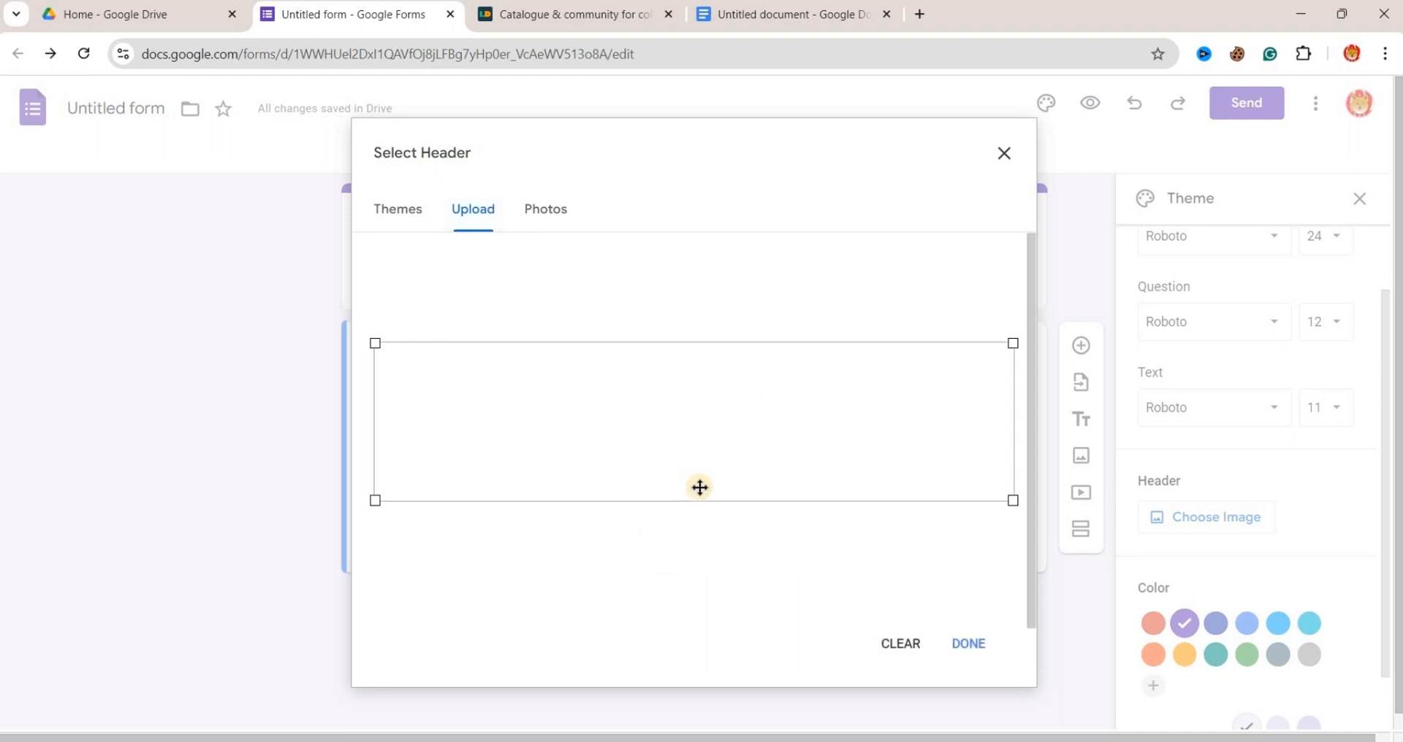
left_click_drag(701, 488, 695, 407)
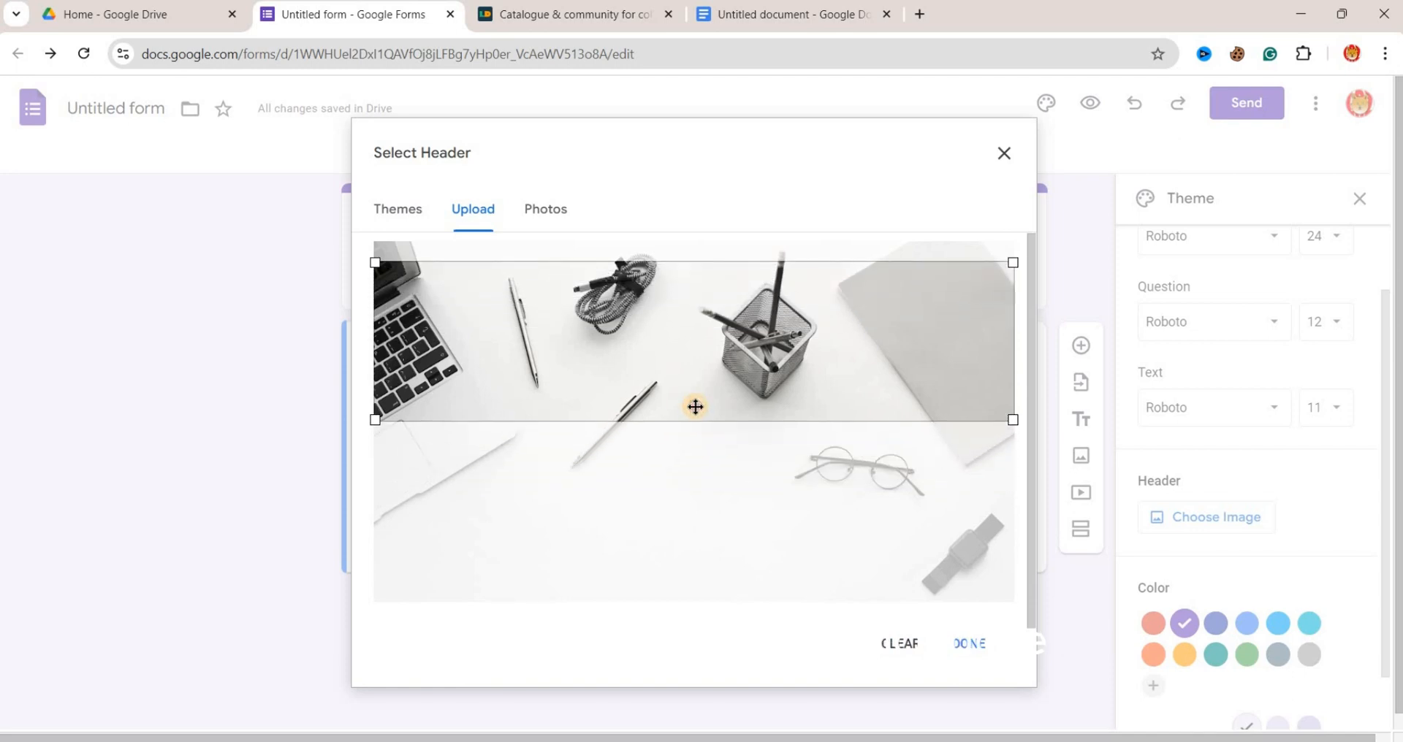
left_click(969, 644)
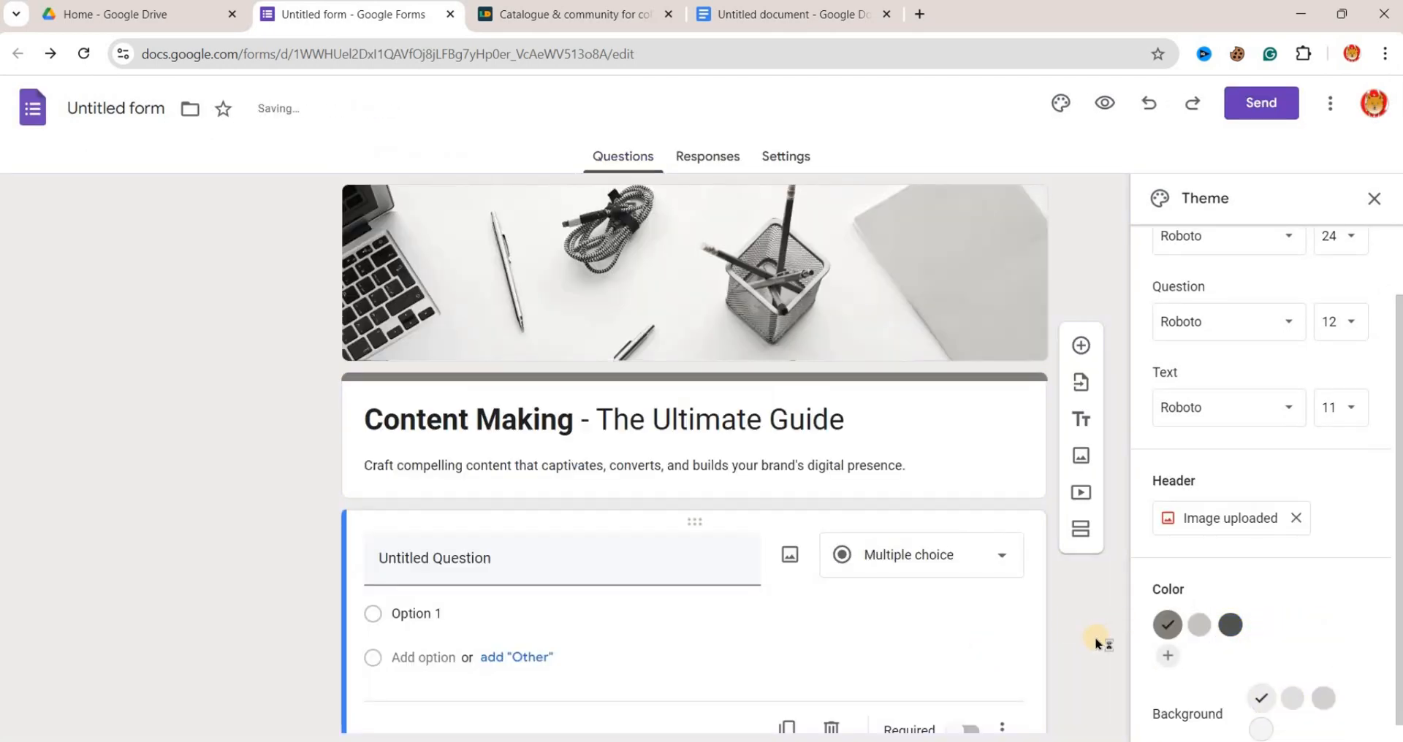
- Try the second background shade and Dark #d4d3d1 for the form, and look through the header font choices
scroll(1080, 656, "down", 2)
scroll(1080, 656, "up", 2)
scroll(1280, 619, "down", 1)
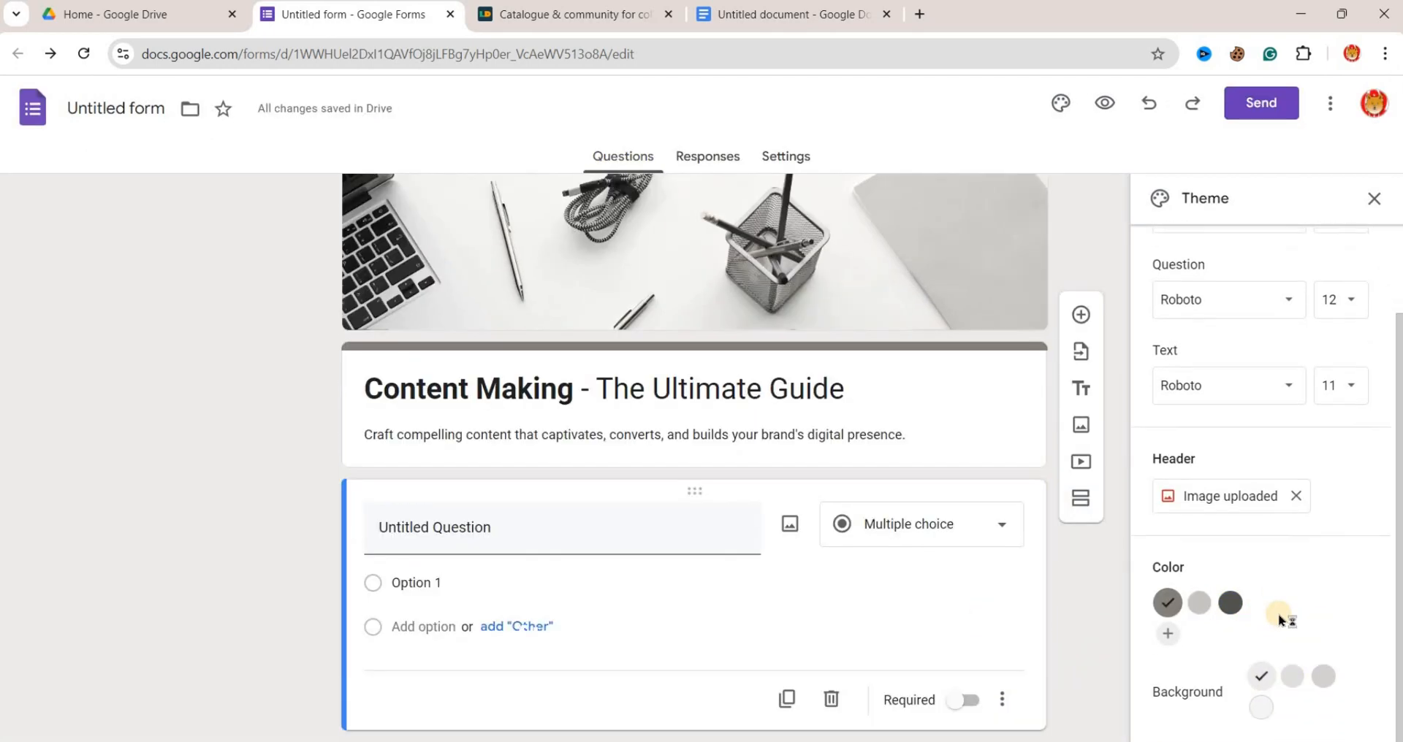
left_click(1291, 679)
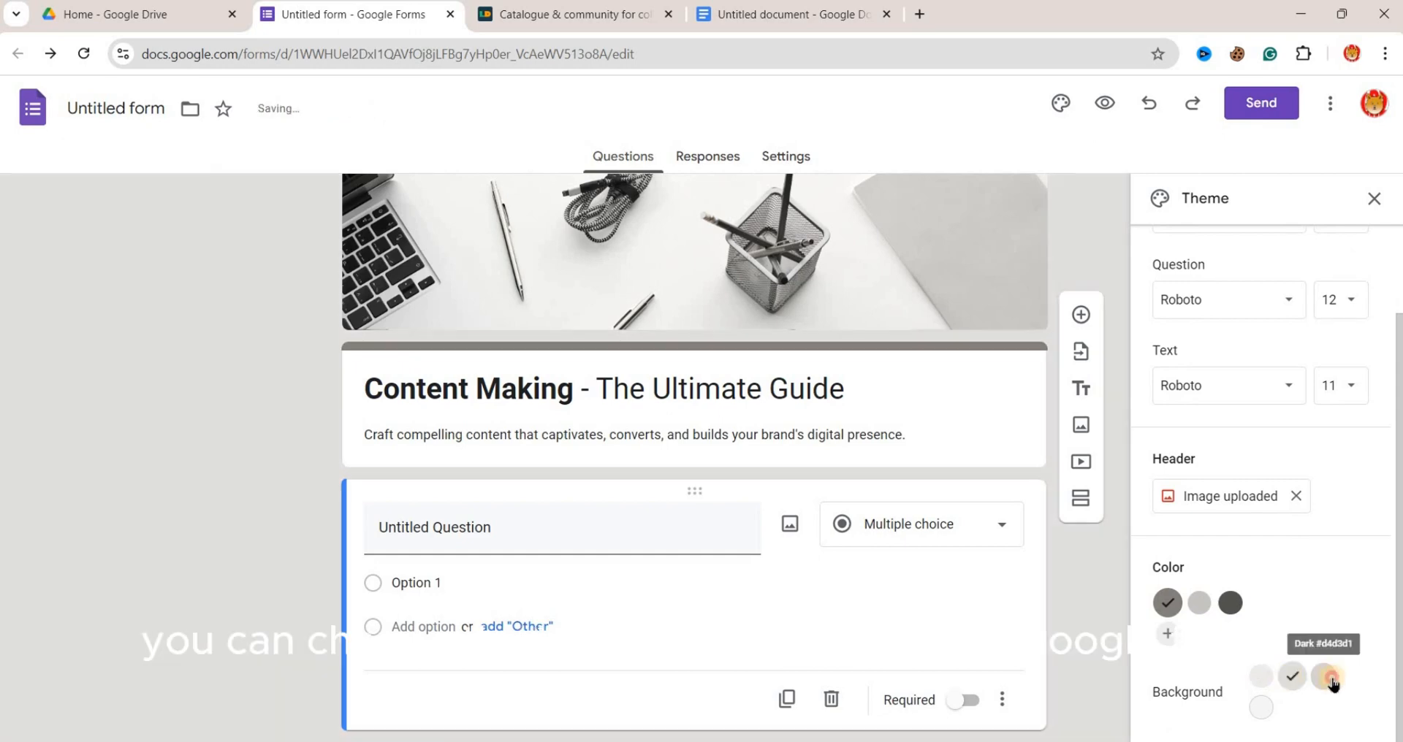
left_click(1322, 676)
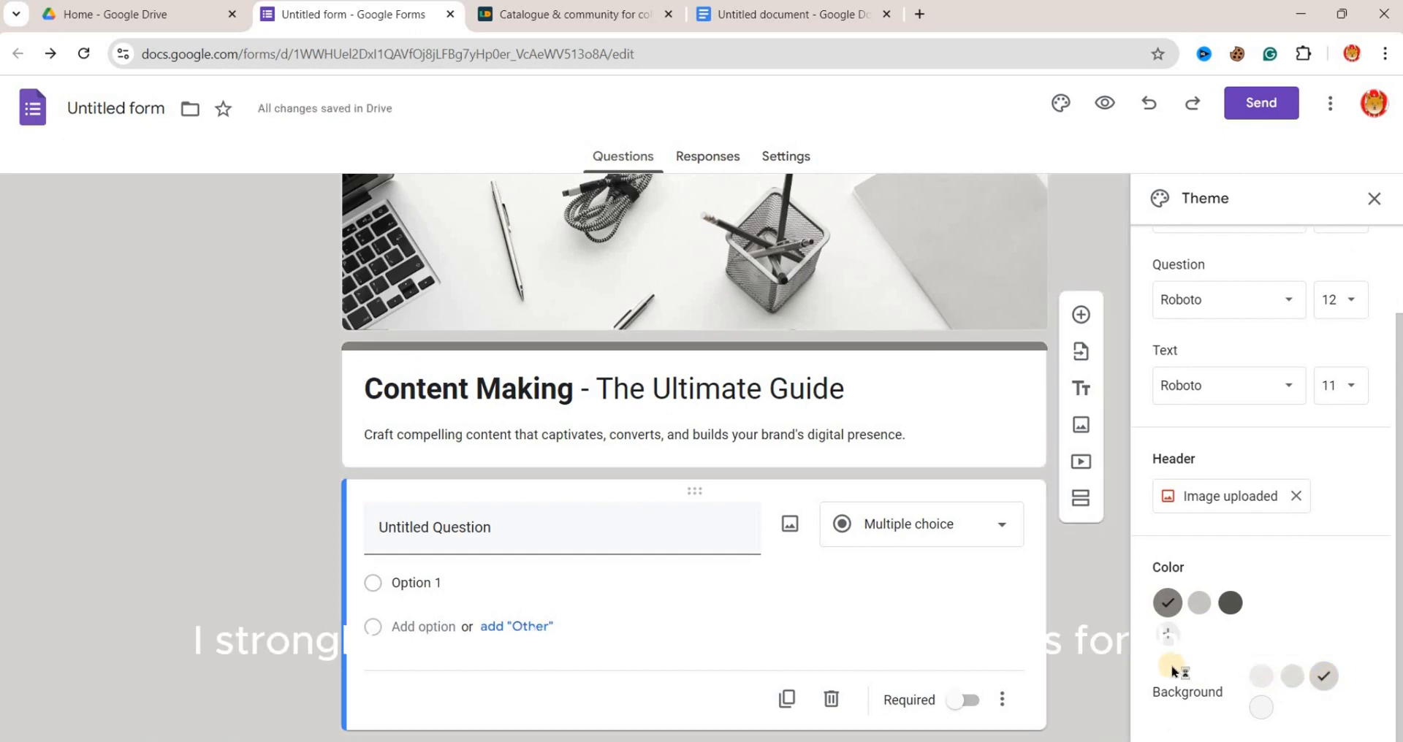
scroll(1091, 633, "down", 1)
scroll(1195, 665, "up", 2)
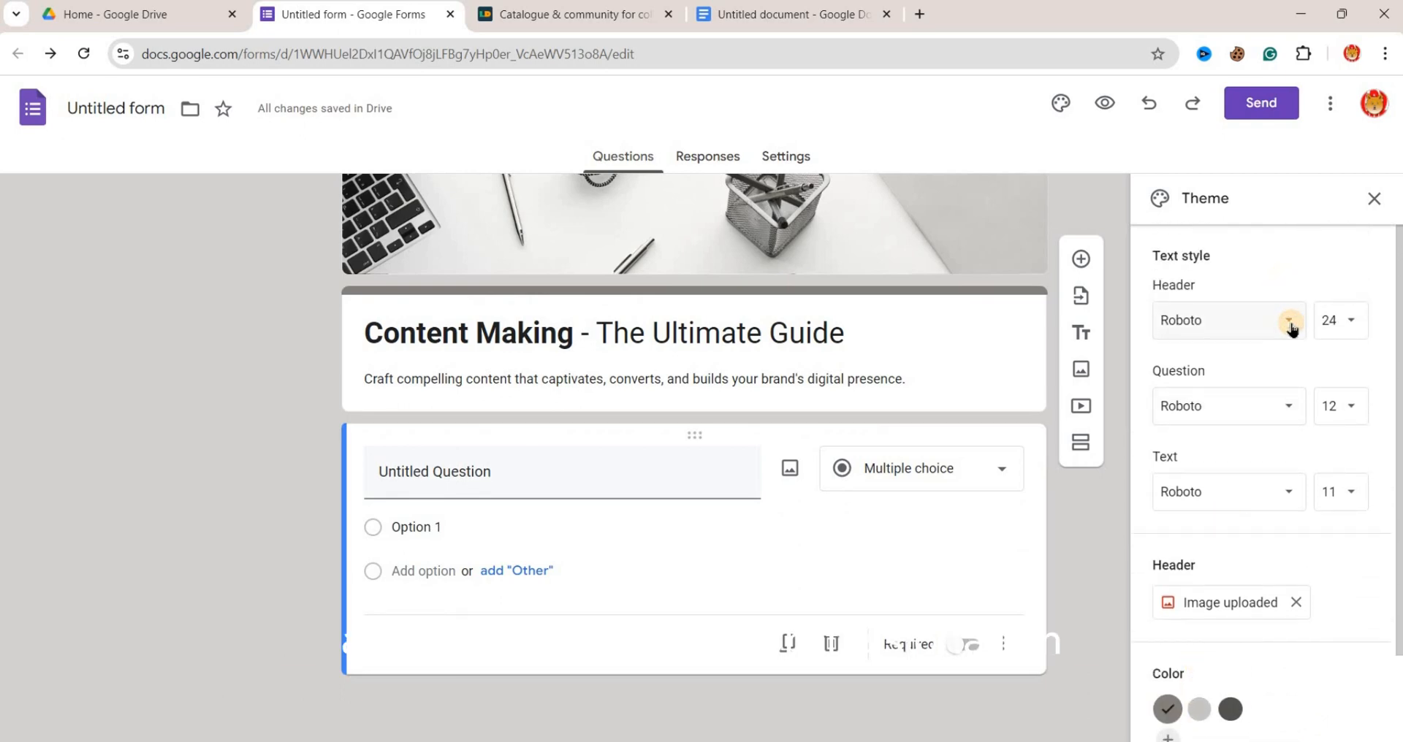
left_click(1291, 329)
left_click(1252, 276)
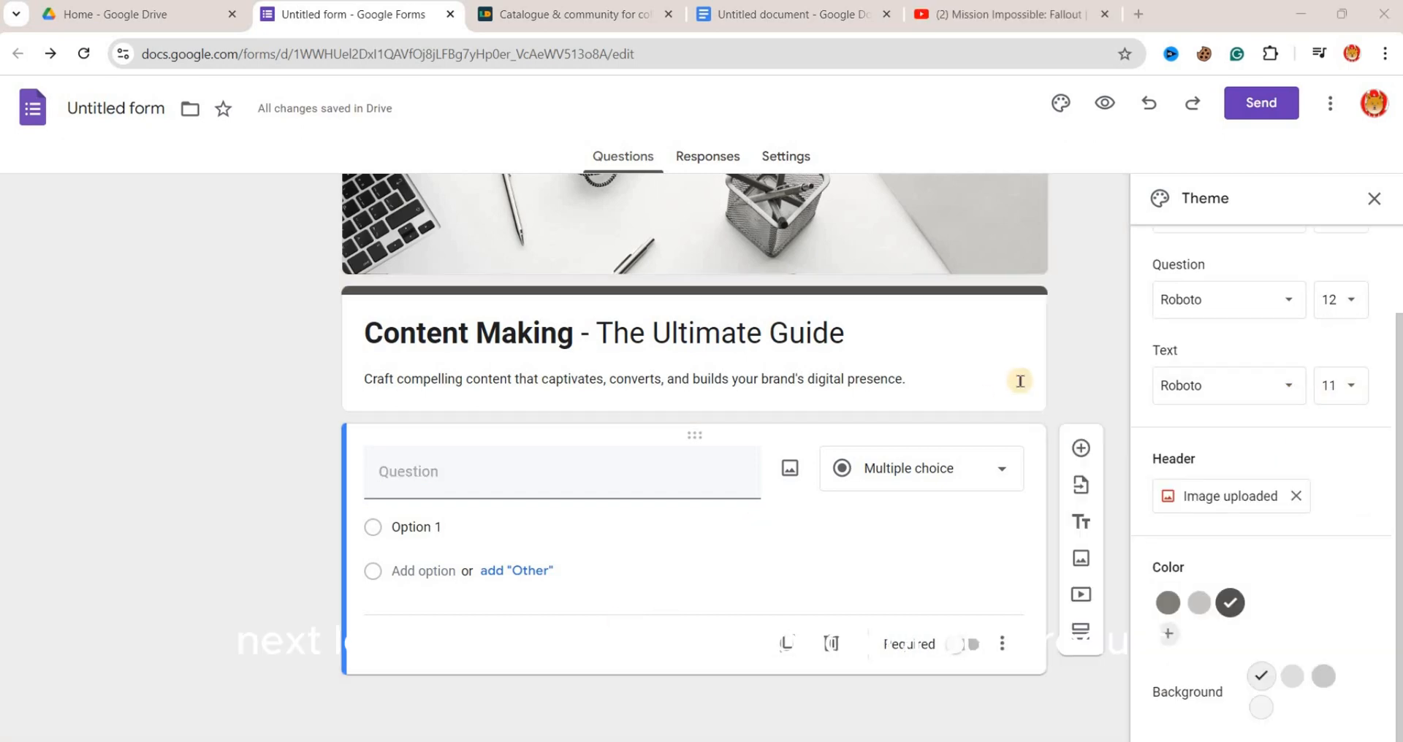
- Add a title-and-description block titled "Are You Ready to Master the Art of Content Creation?", copying the heading from the Google Docs document
triple_click(1012, 379)
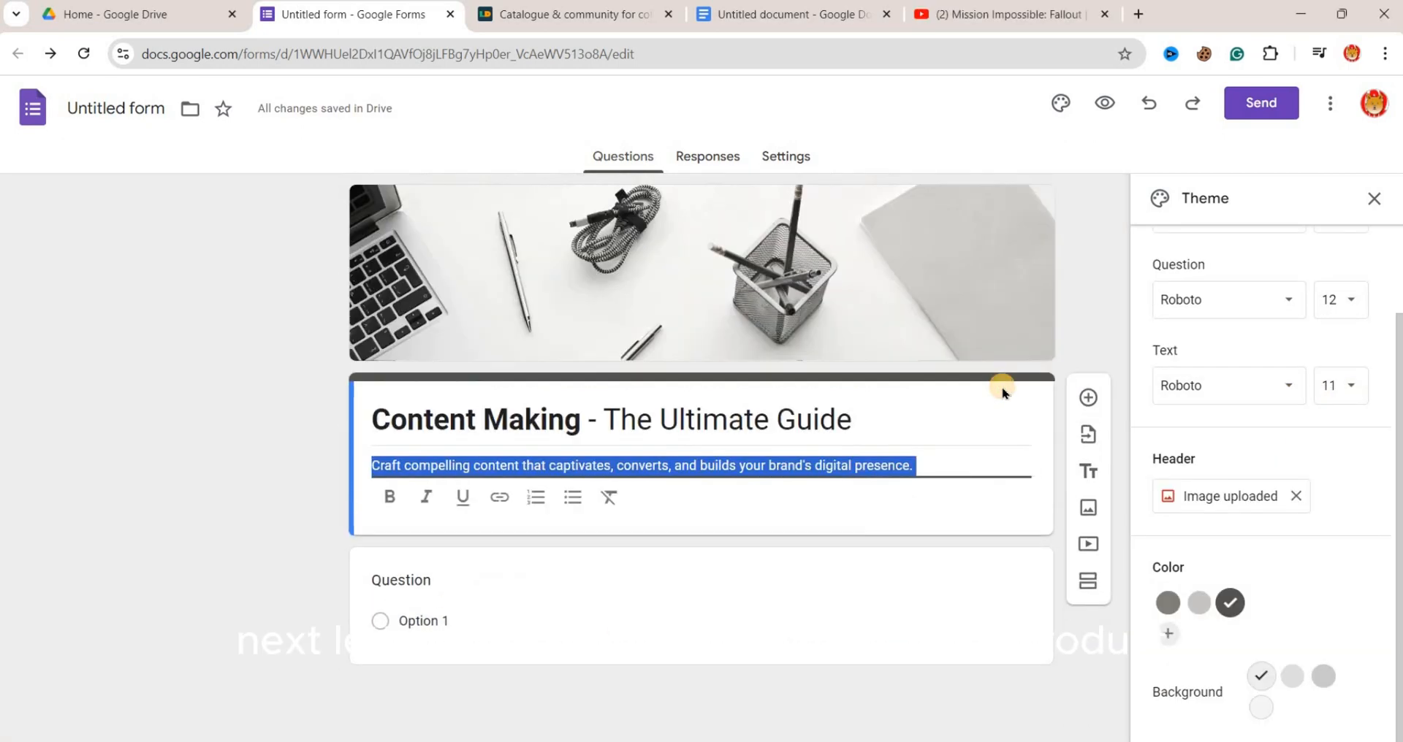
left_click(1094, 333)
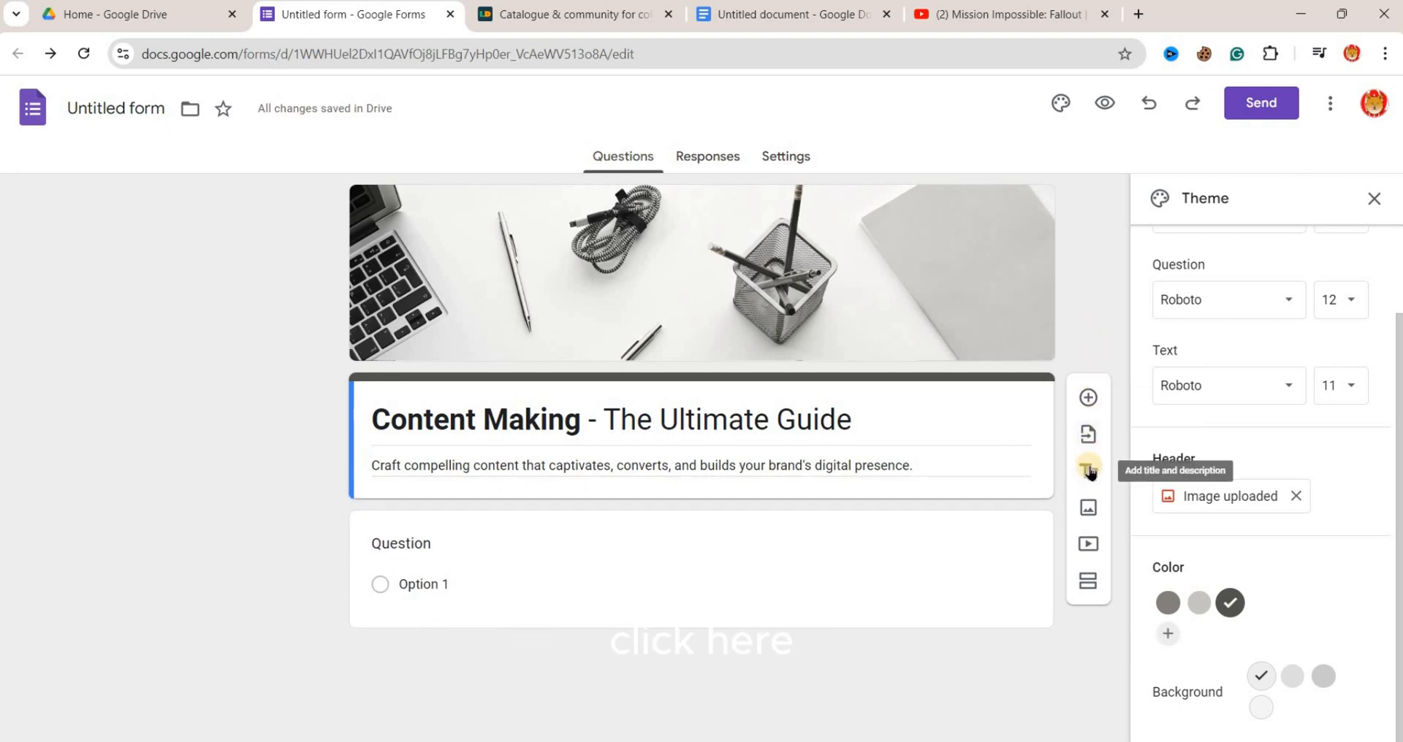
left_click(1088, 469)
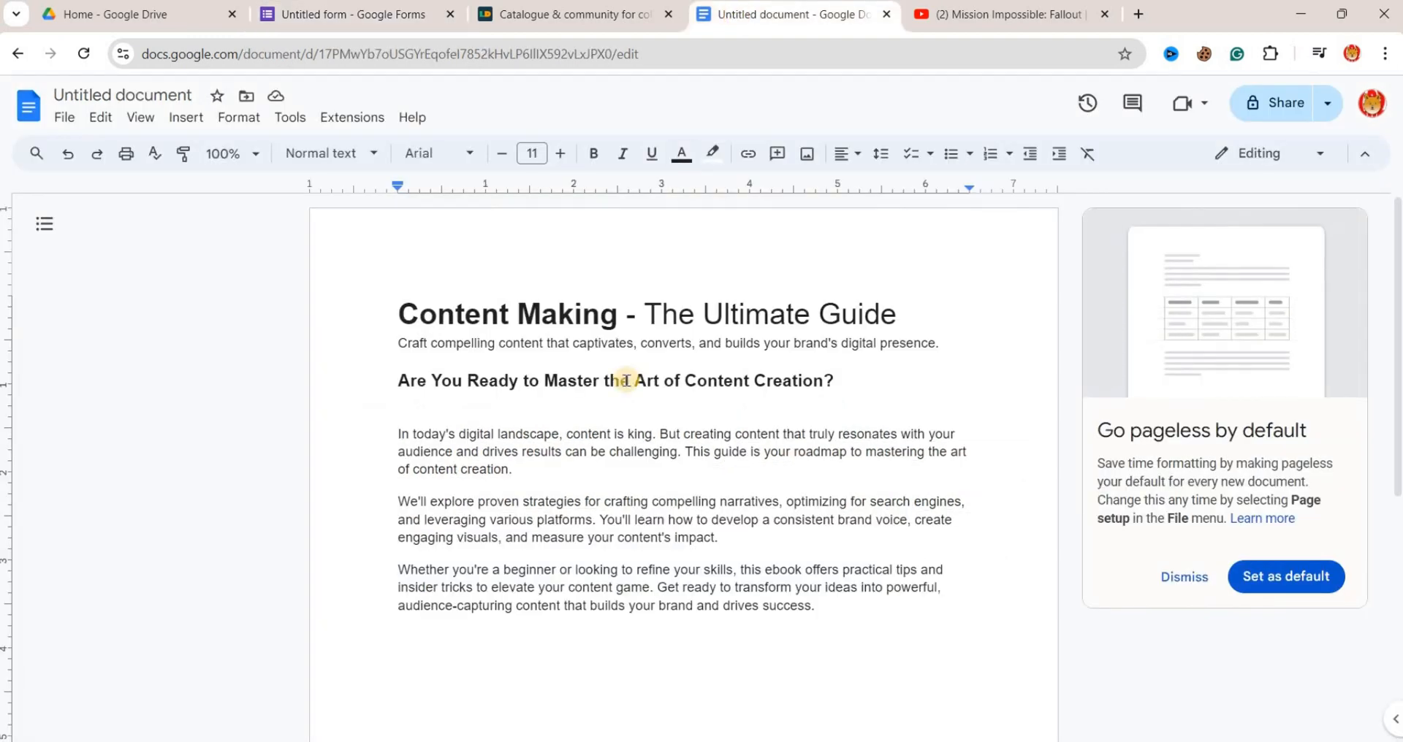
triple_click(627, 381)
key("ctrl+c")
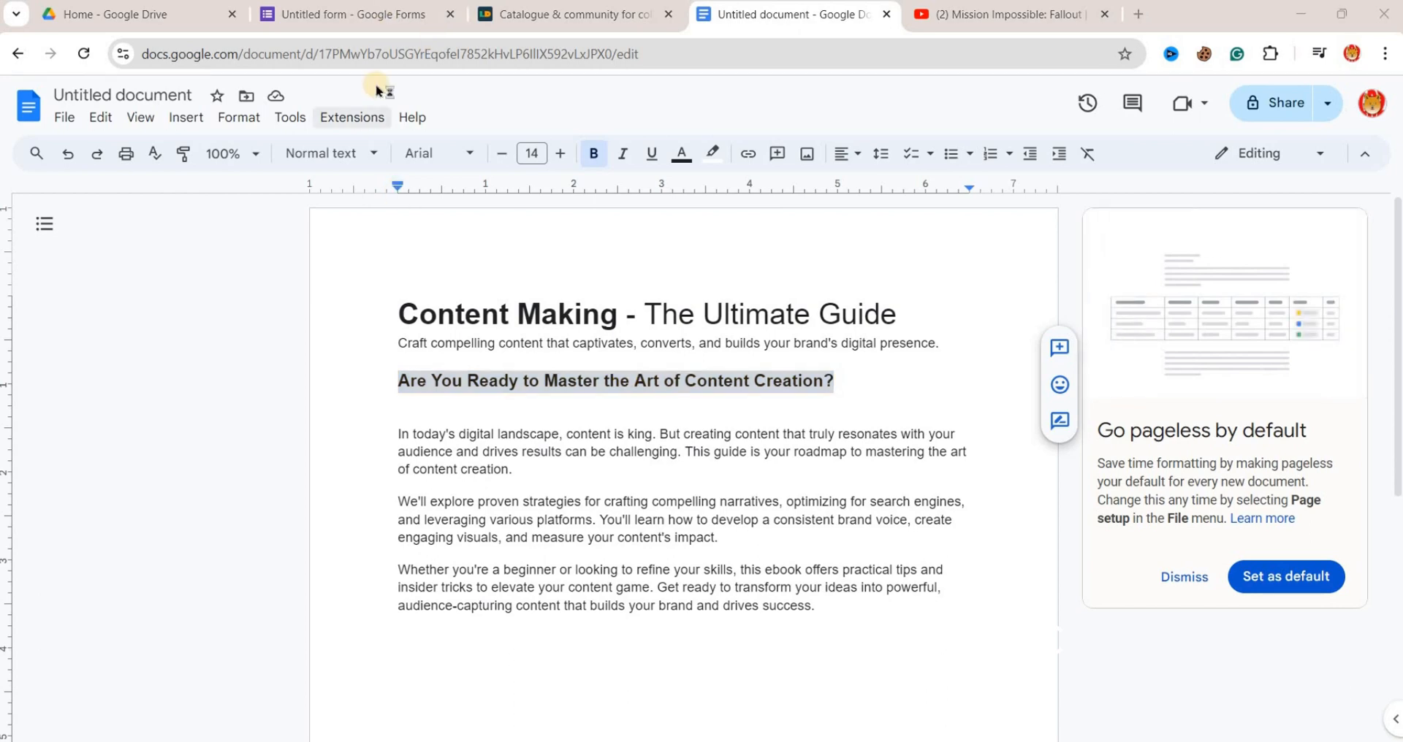
left_click(370, 18)
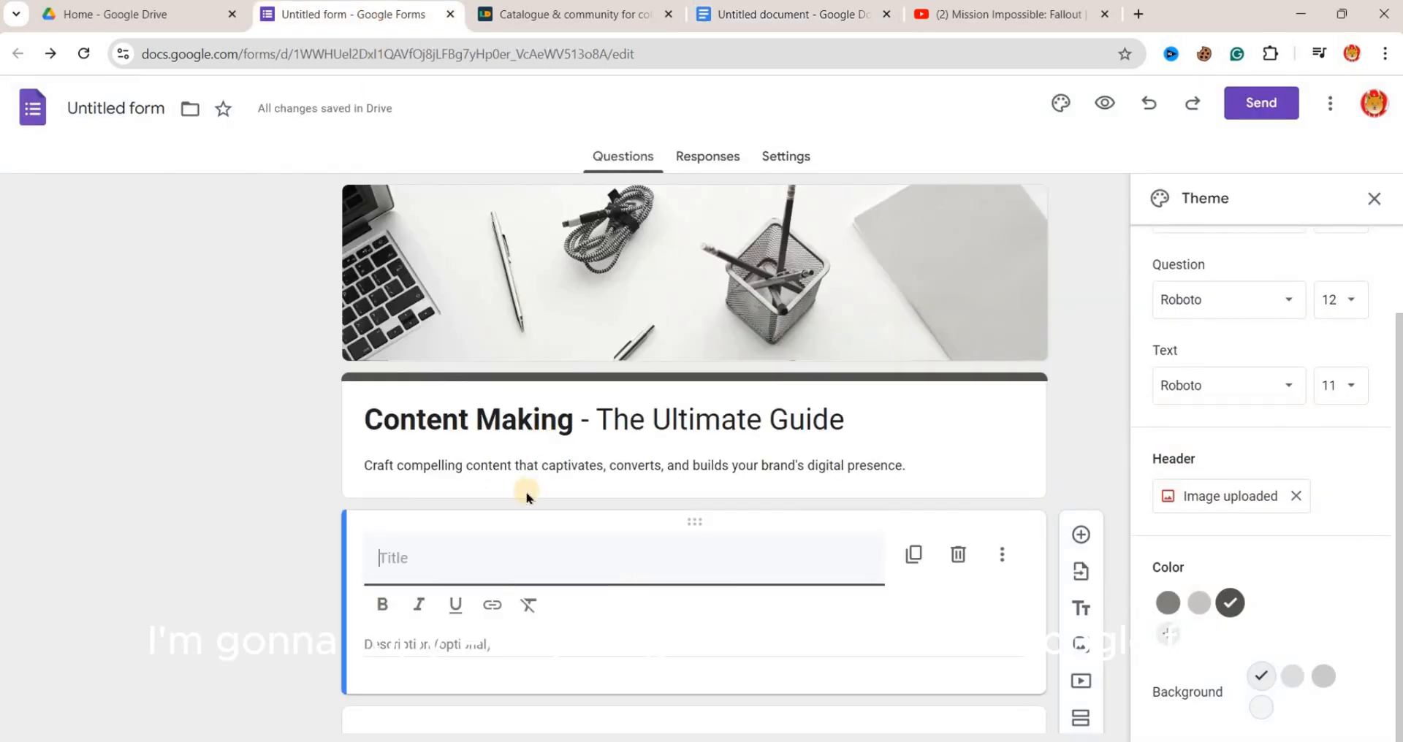
key("ctrl+v")
- Fill the new block's description with the three paragraphs starting "In today's digital landscape", copied from the Google Docs document
left_click(667, 643)
left_click(819, 18)
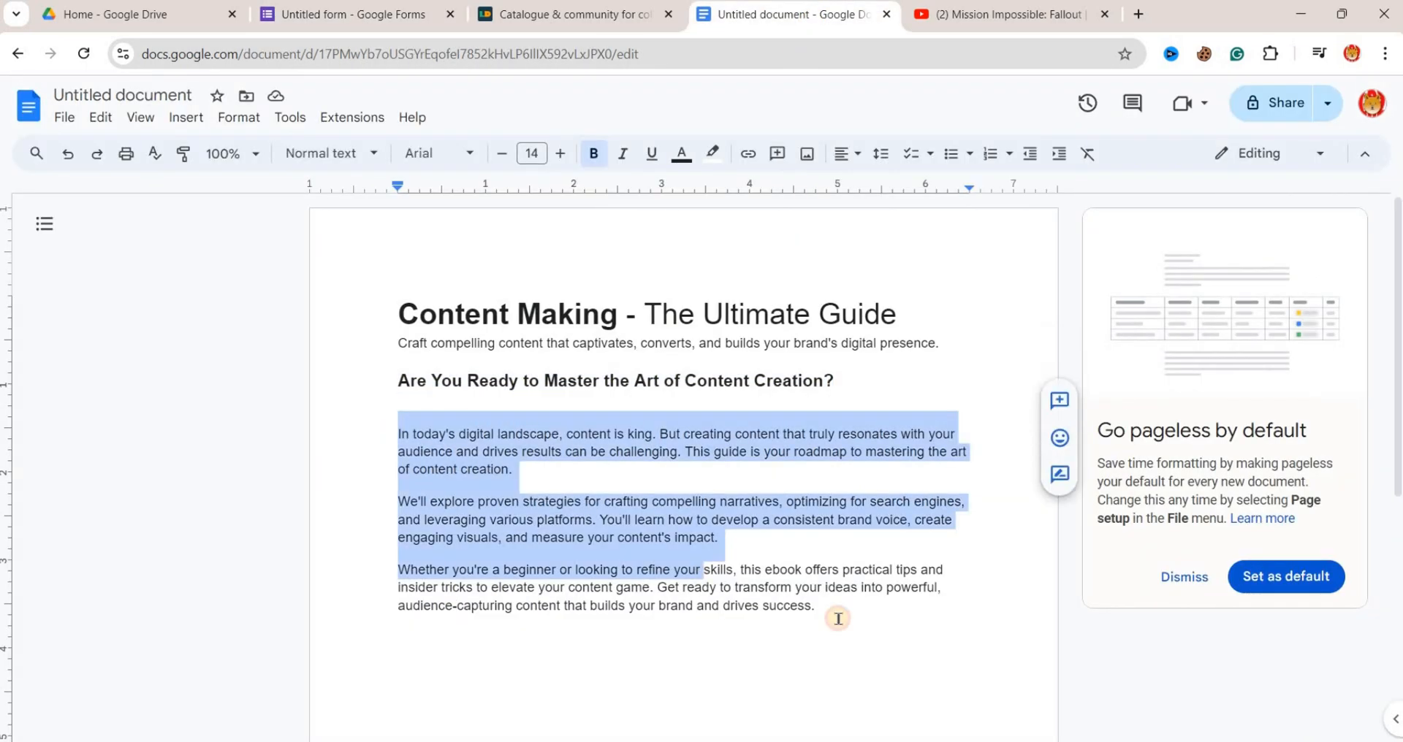
left_click_drag(838, 619, 840, 621)
key("ctrl+c")
left_click(366, 11)
left_click(454, 642)
key("ctrl+v")
left_click_drag(738, 406, 384, 391)
left_click(383, 392)
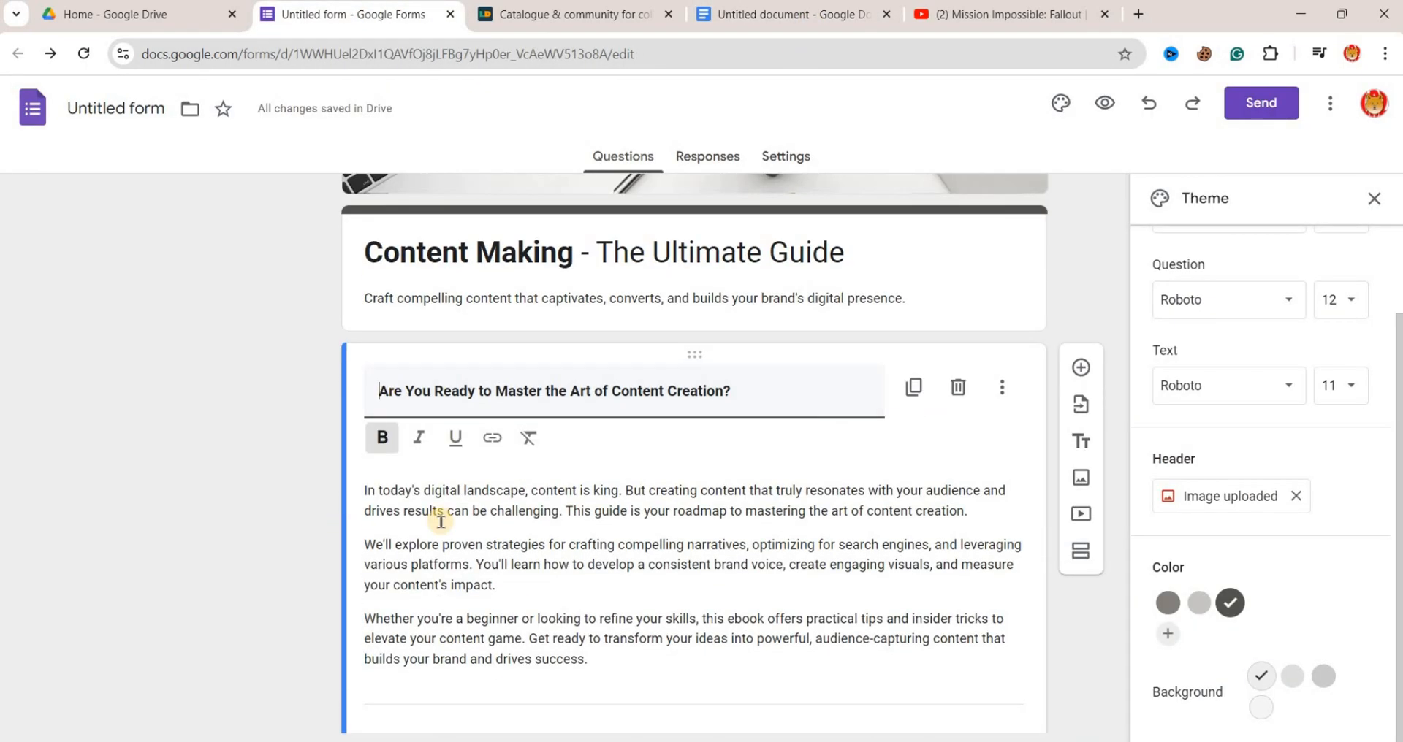
scroll(441, 521, "down", 3)
left_click(315, 611)
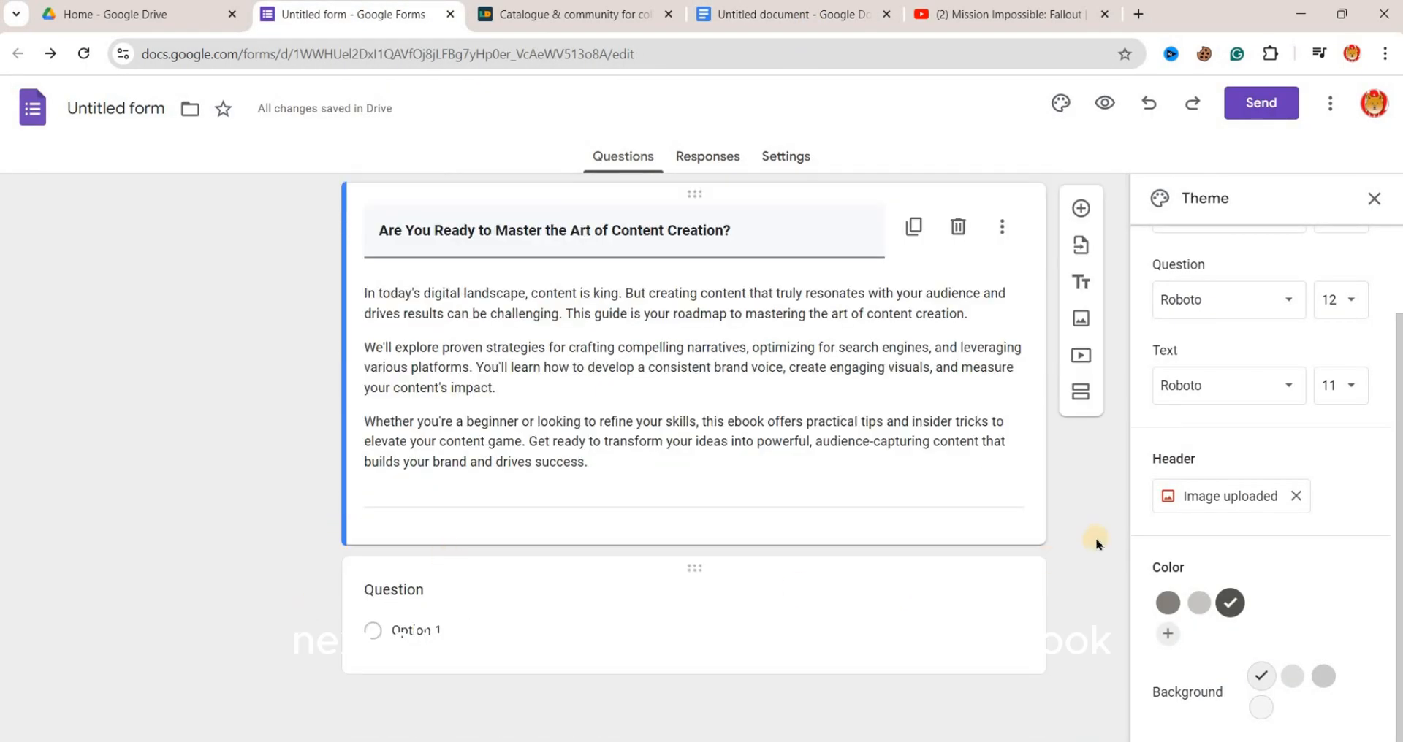
- Insert the "Content Making" ebook cover image below the text block and reduce its size
left_click(1082, 317)
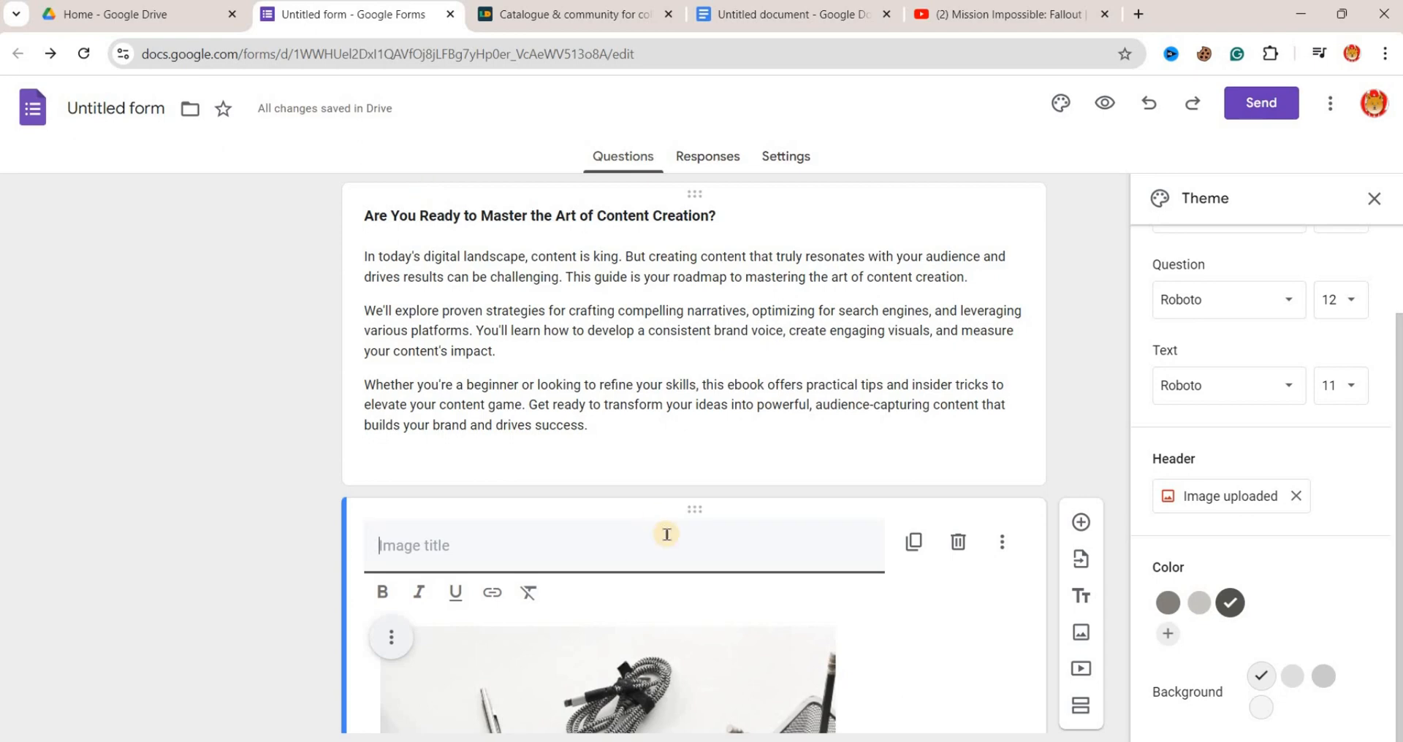
scroll(667, 534, "down", 8)
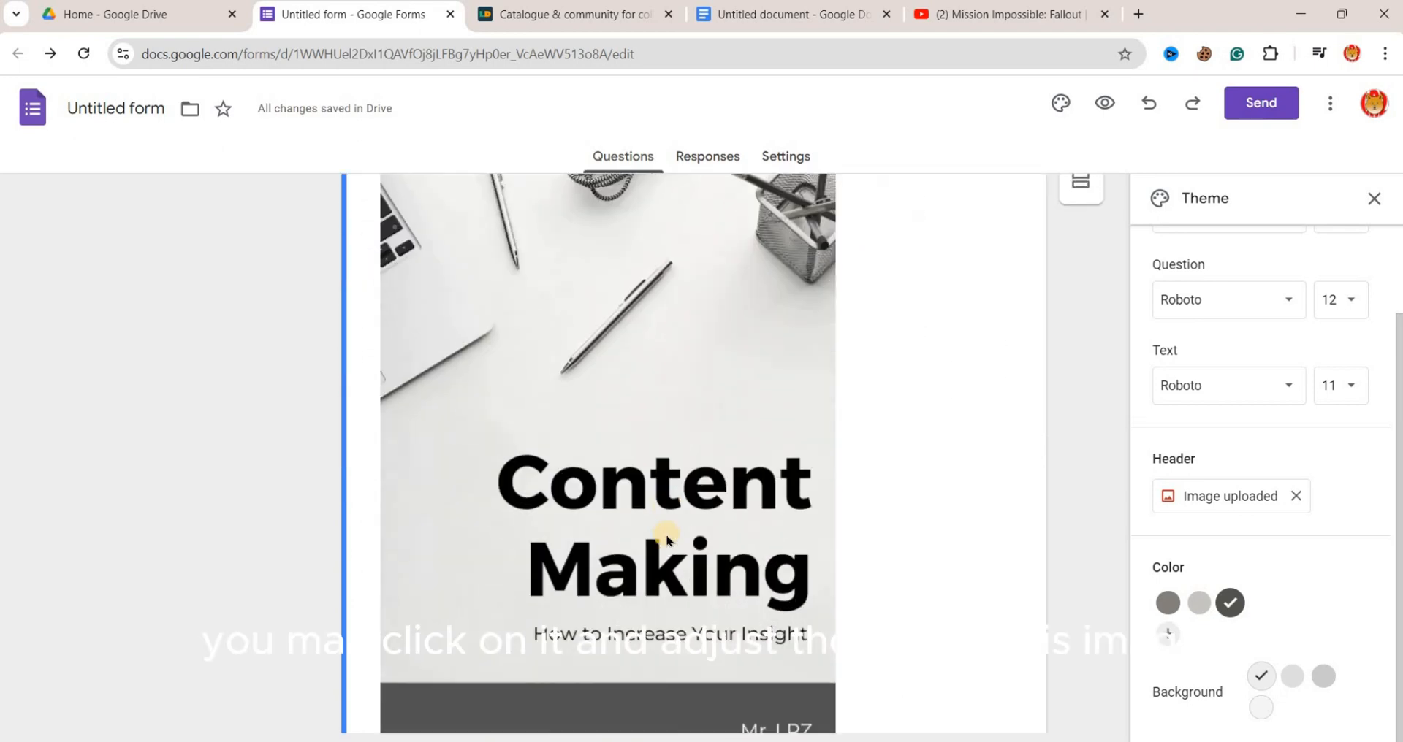
scroll(666, 539, "up", 4)
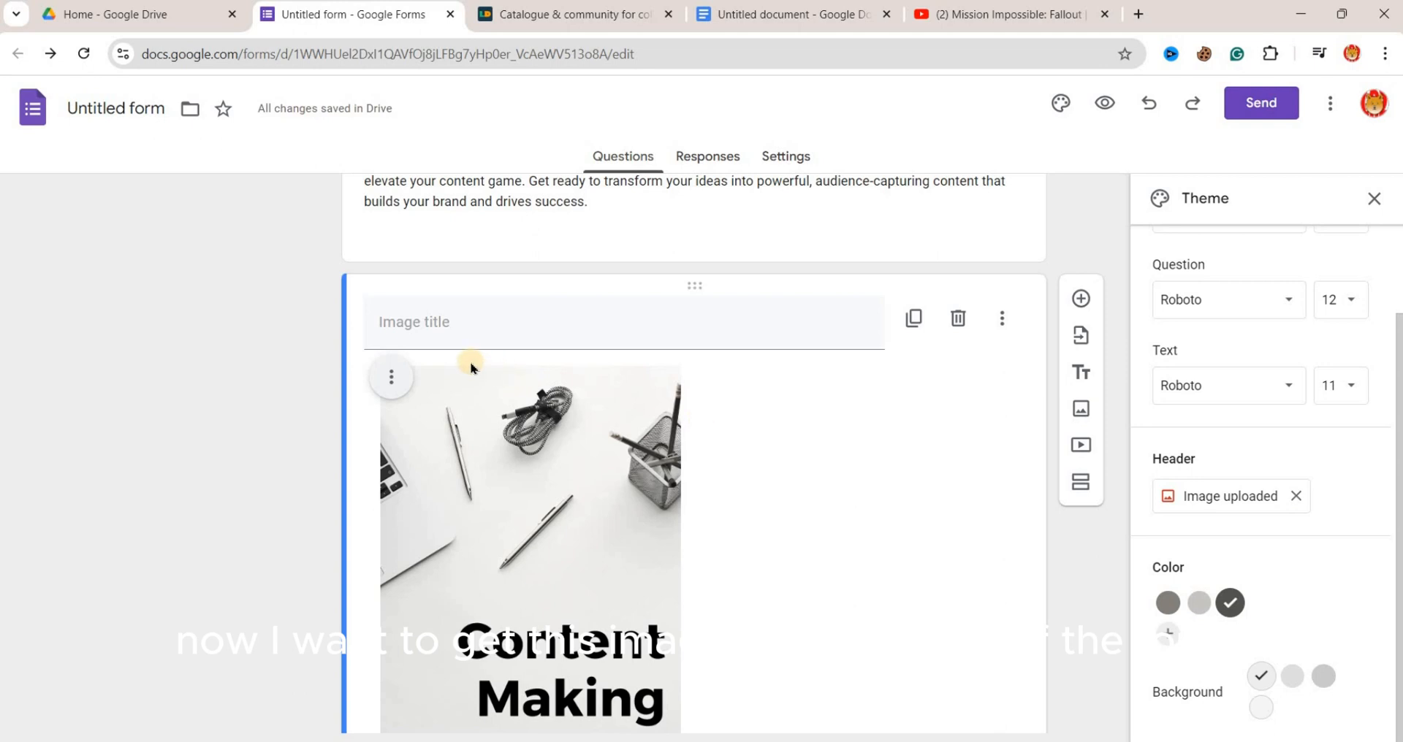
- Center-align the cover image and title it "Content Making E-Book" in bold italics
left_click(394, 380)
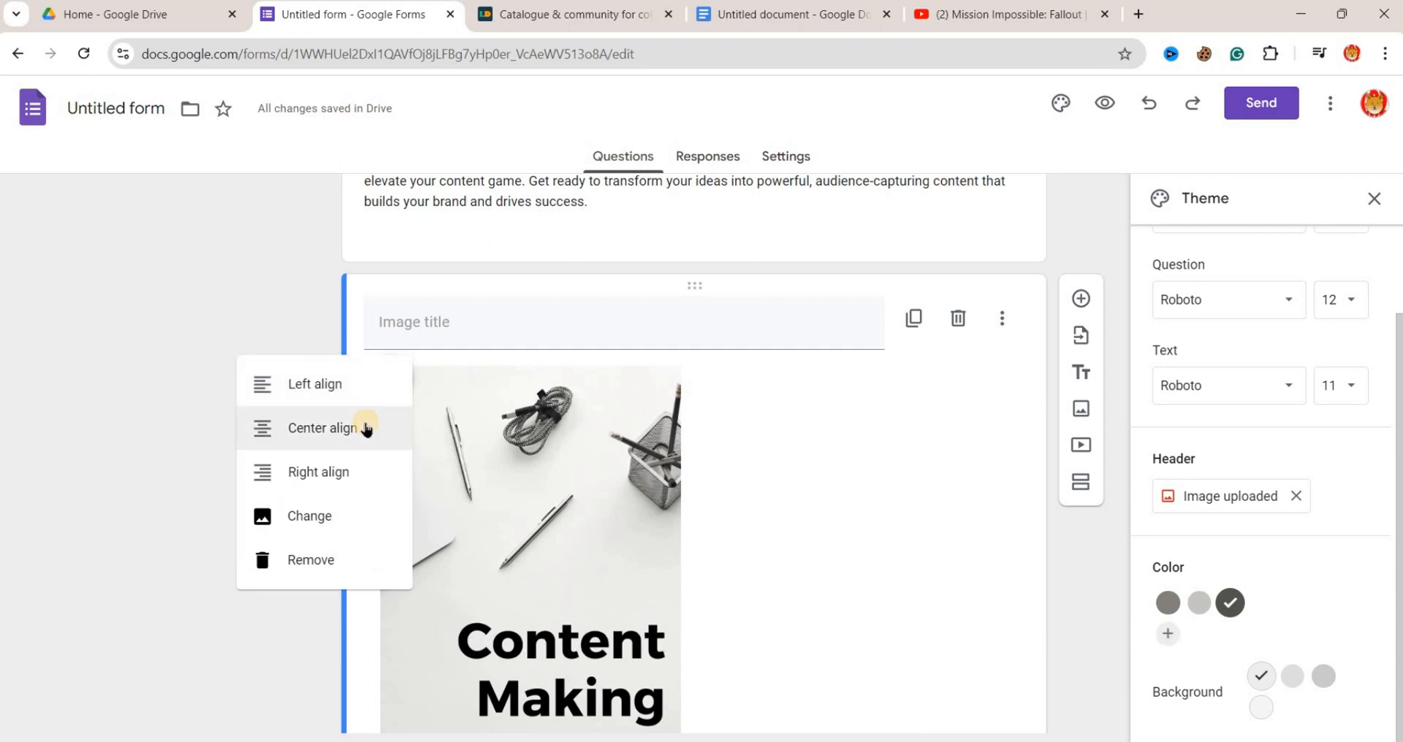
left_click(366, 429)
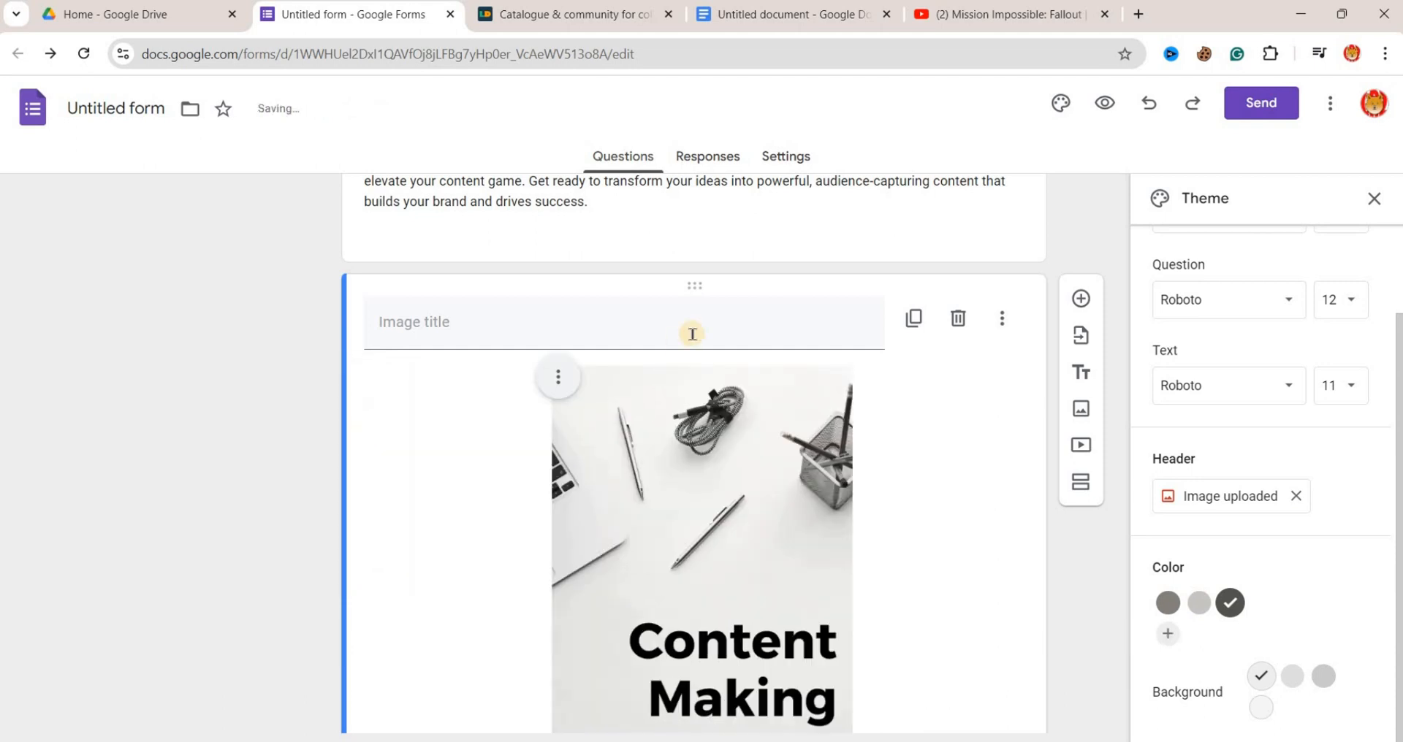
left_click(731, 324)
type("Content Maki")
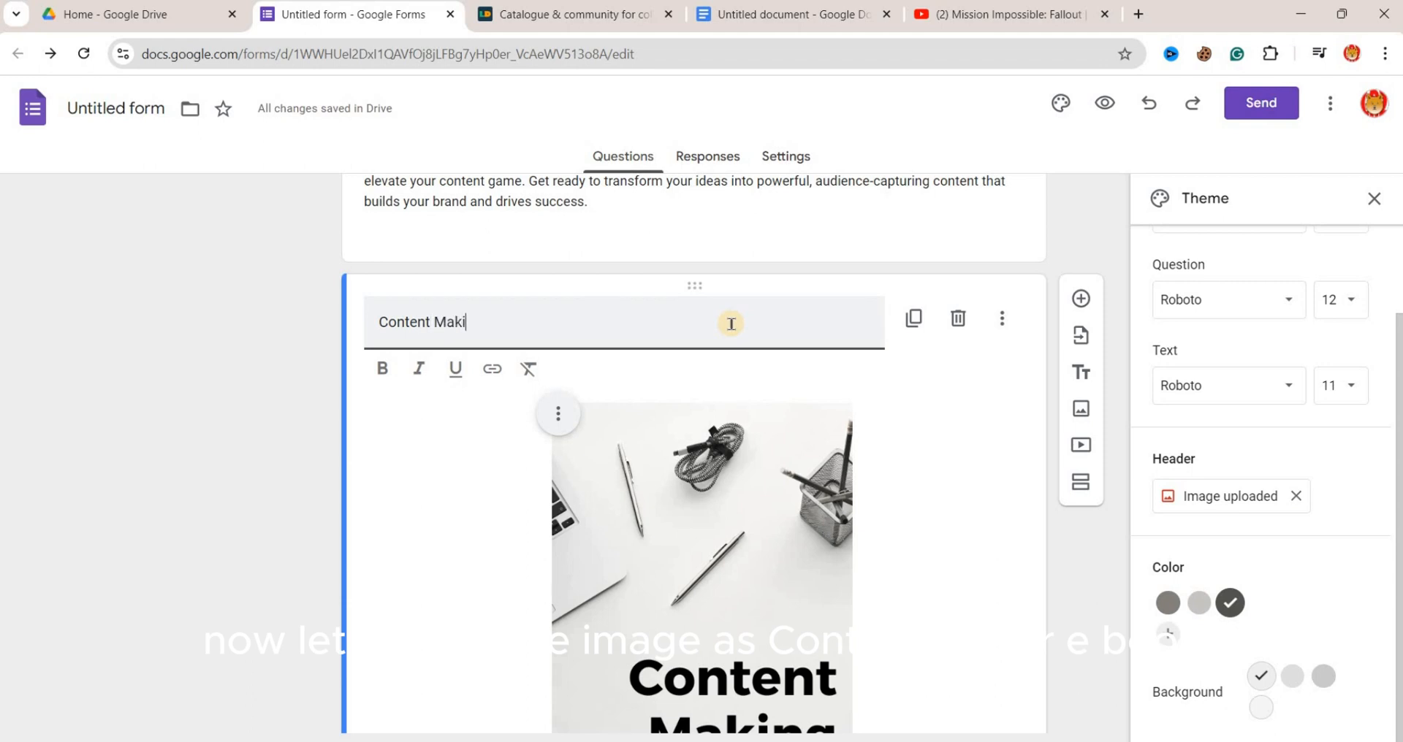
type("ng E-Book")
triple_click(531, 322)
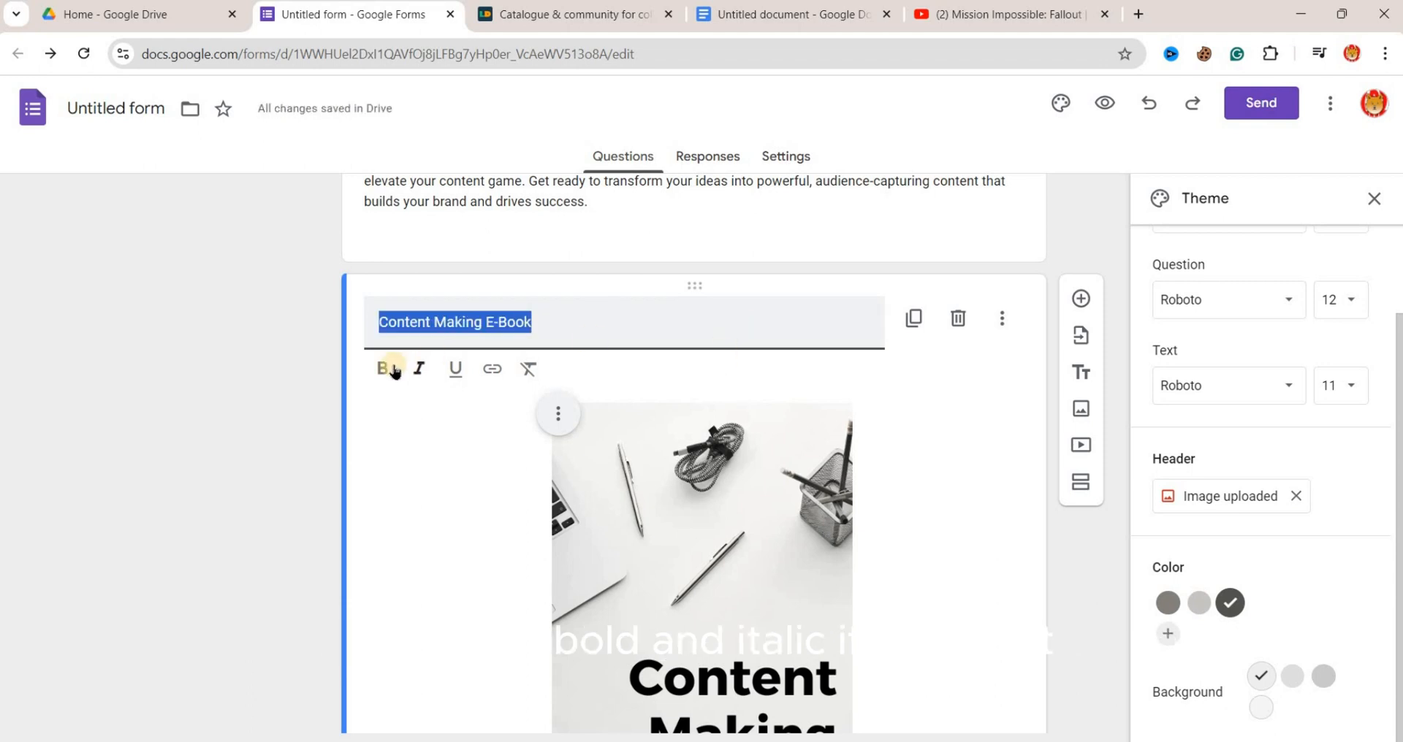
left_click(382, 368)
left_click(418, 368)
left_click(1077, 526)
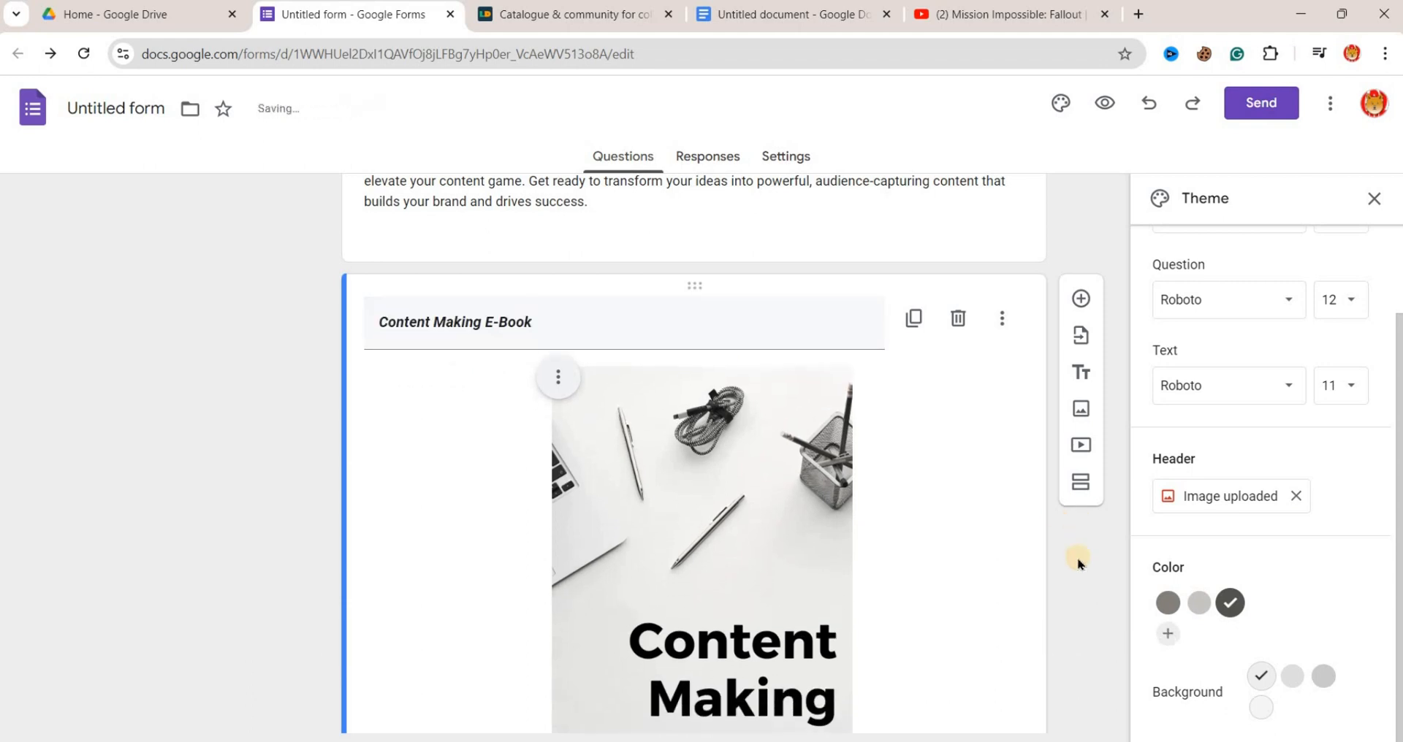
- Title the multiple-choice question below the cover image "Content Making - Select Your Option"
scroll(1077, 583, "down", 3)
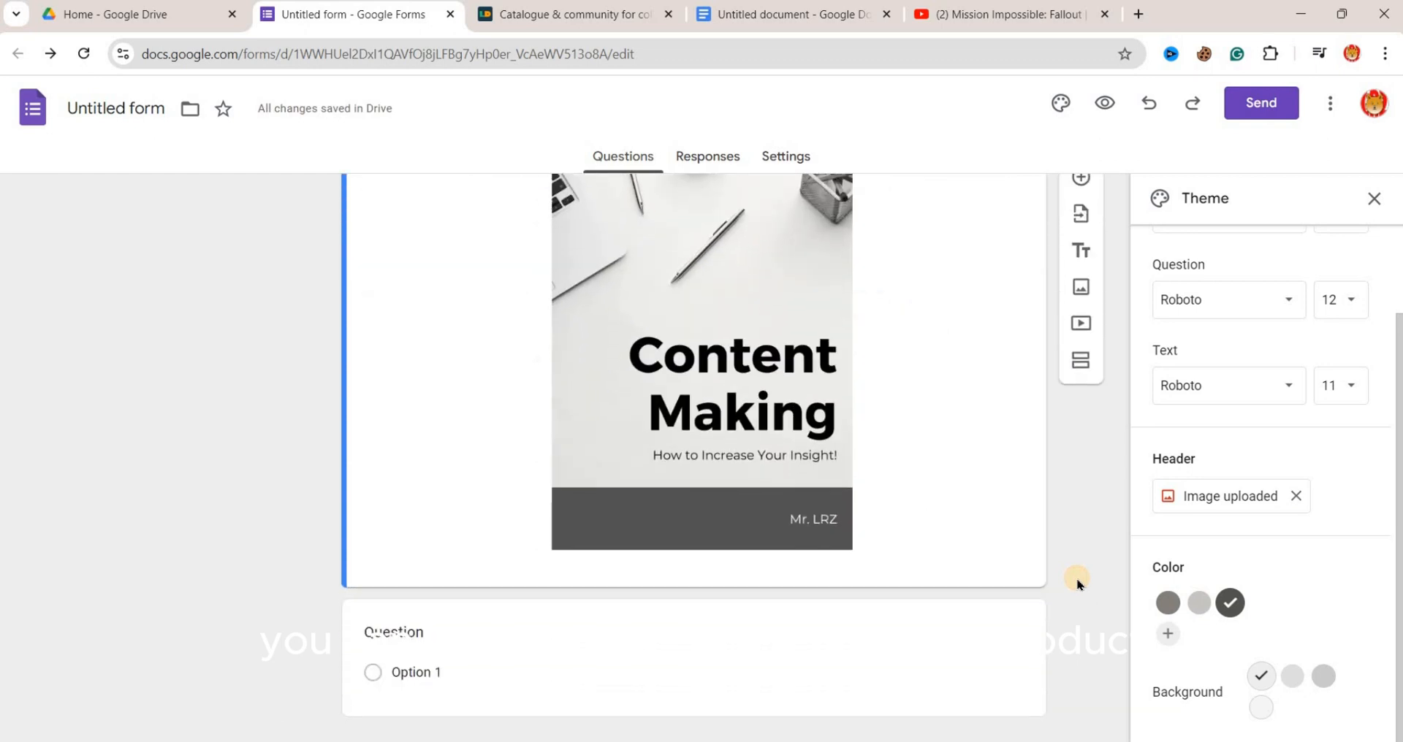
scroll(1078, 583, "up", 2)
scroll(1077, 583, "up", 1)
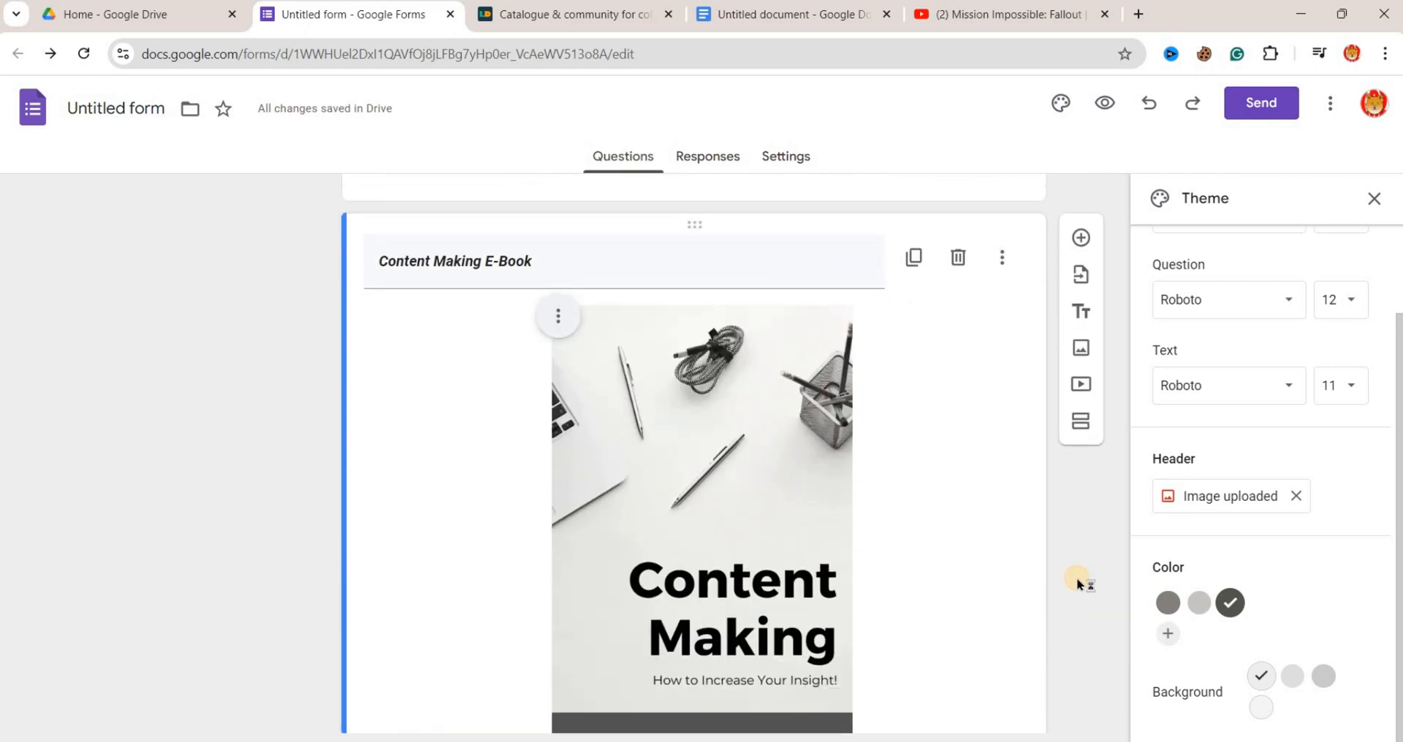
scroll(1078, 583, "up", 5)
scroll(1077, 583, "down", 7)
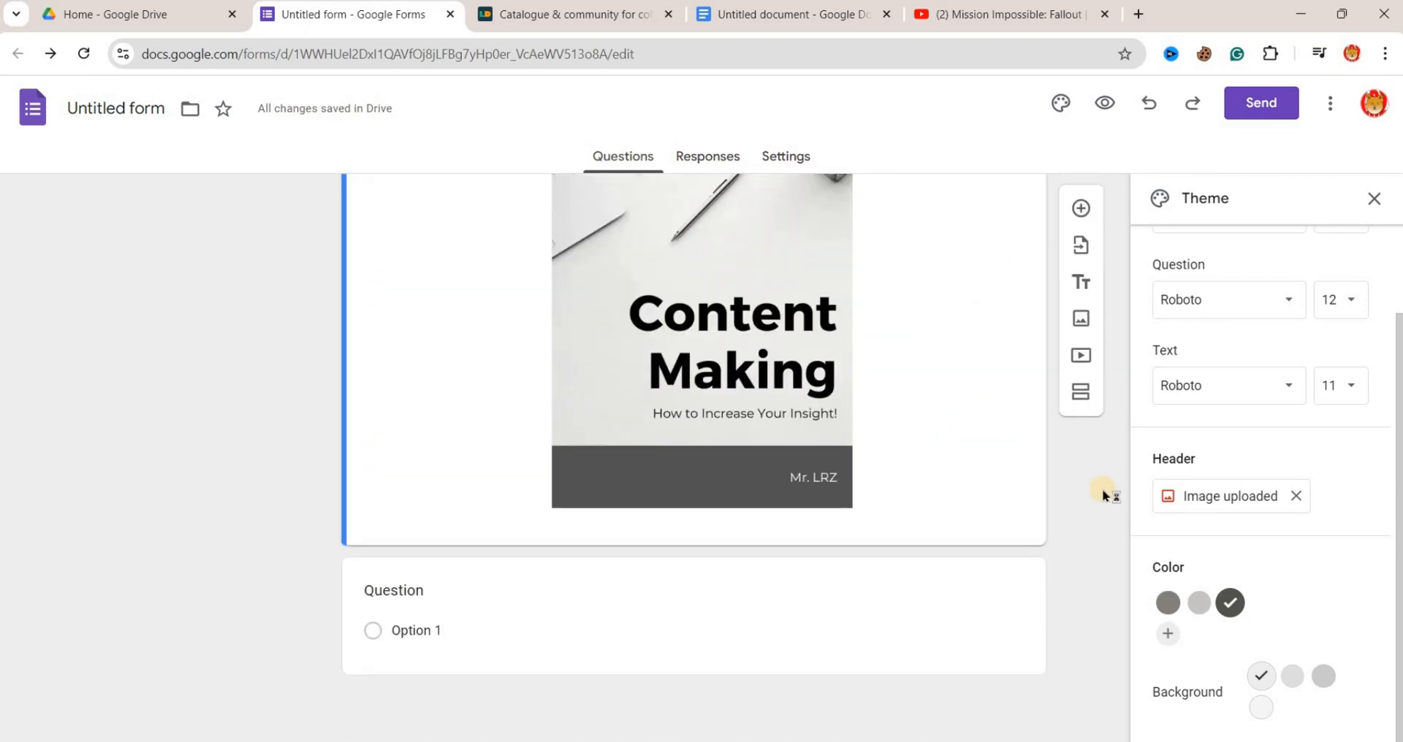
left_click(460, 584)
type("Content")
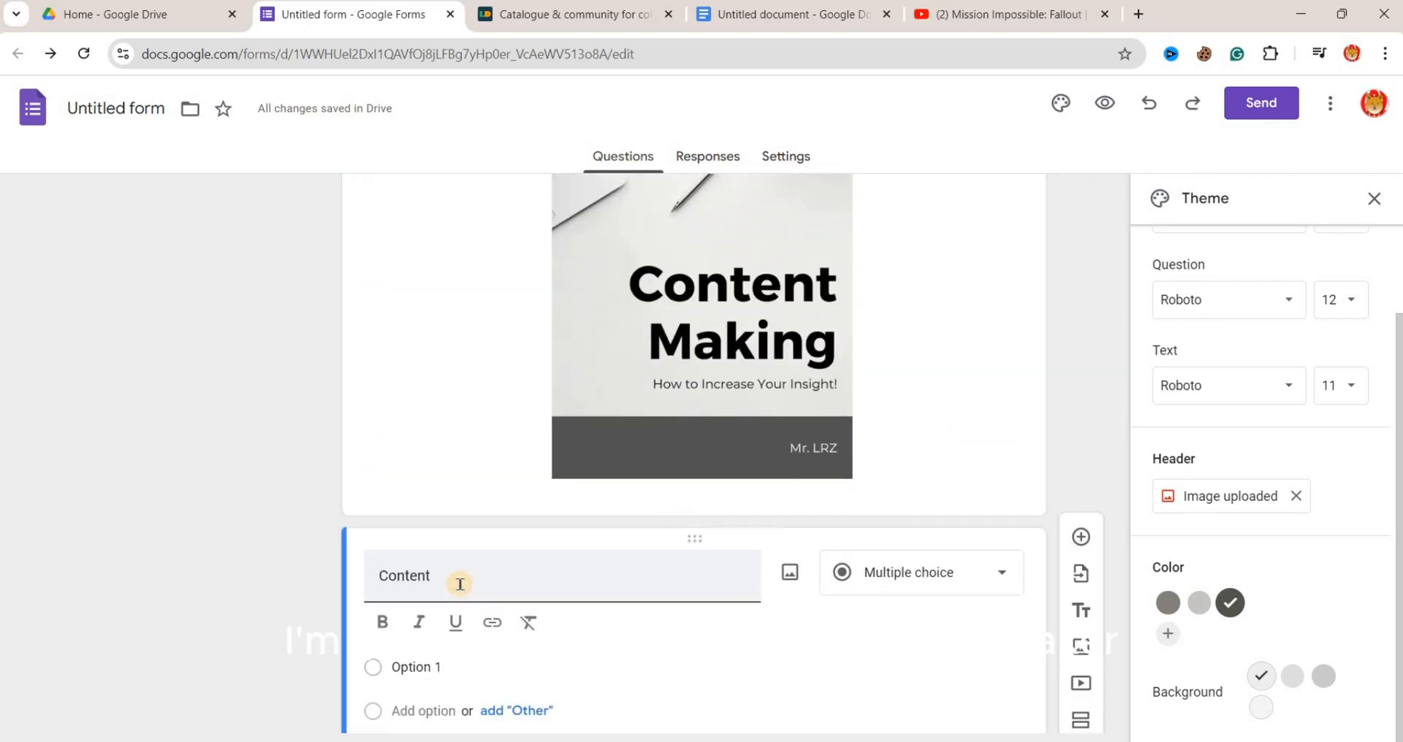
type(" Making - Select")
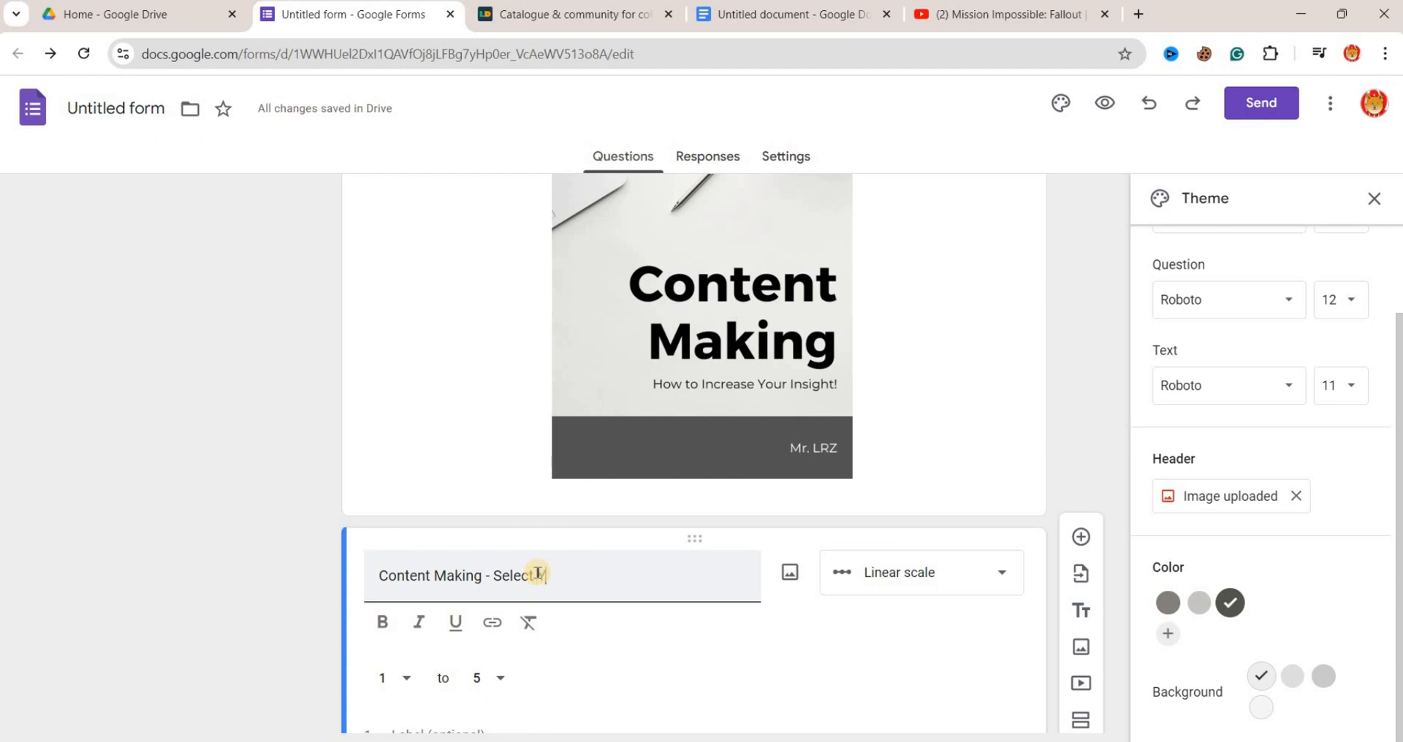
type(" Your Option")
- Rename the question's first option "E-Book $5.99" and make the question required, with its title in bold
left_click(429, 667)
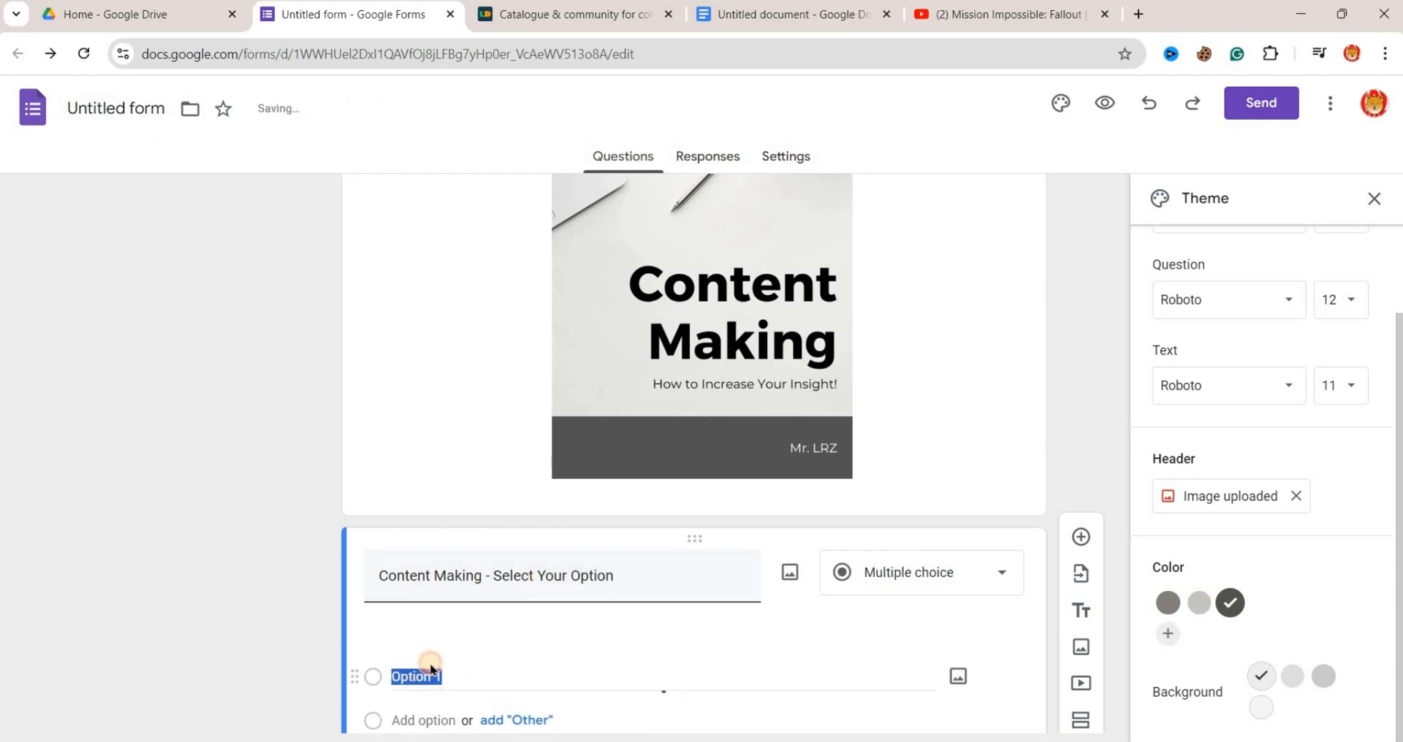
type("E-Book $")
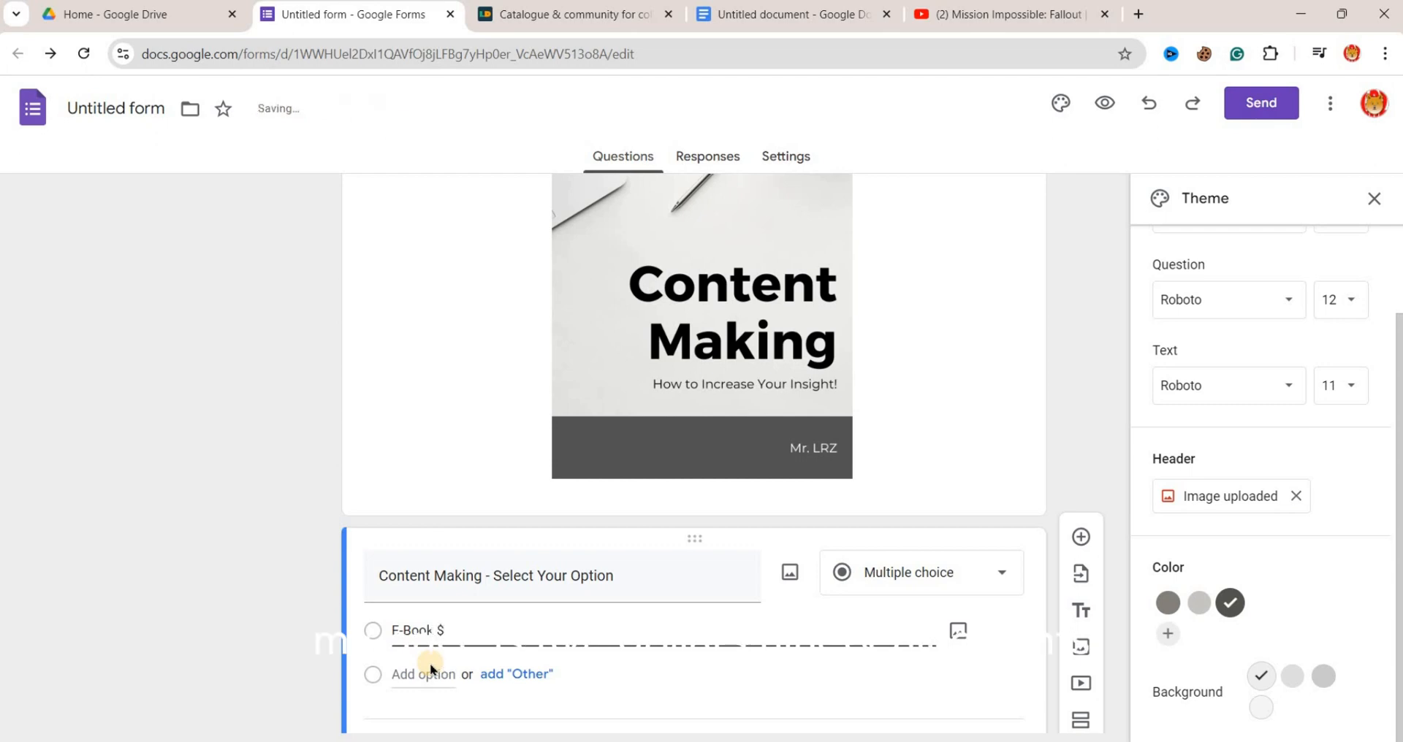
type("5.99")
scroll(1003, 659, "down", 2)
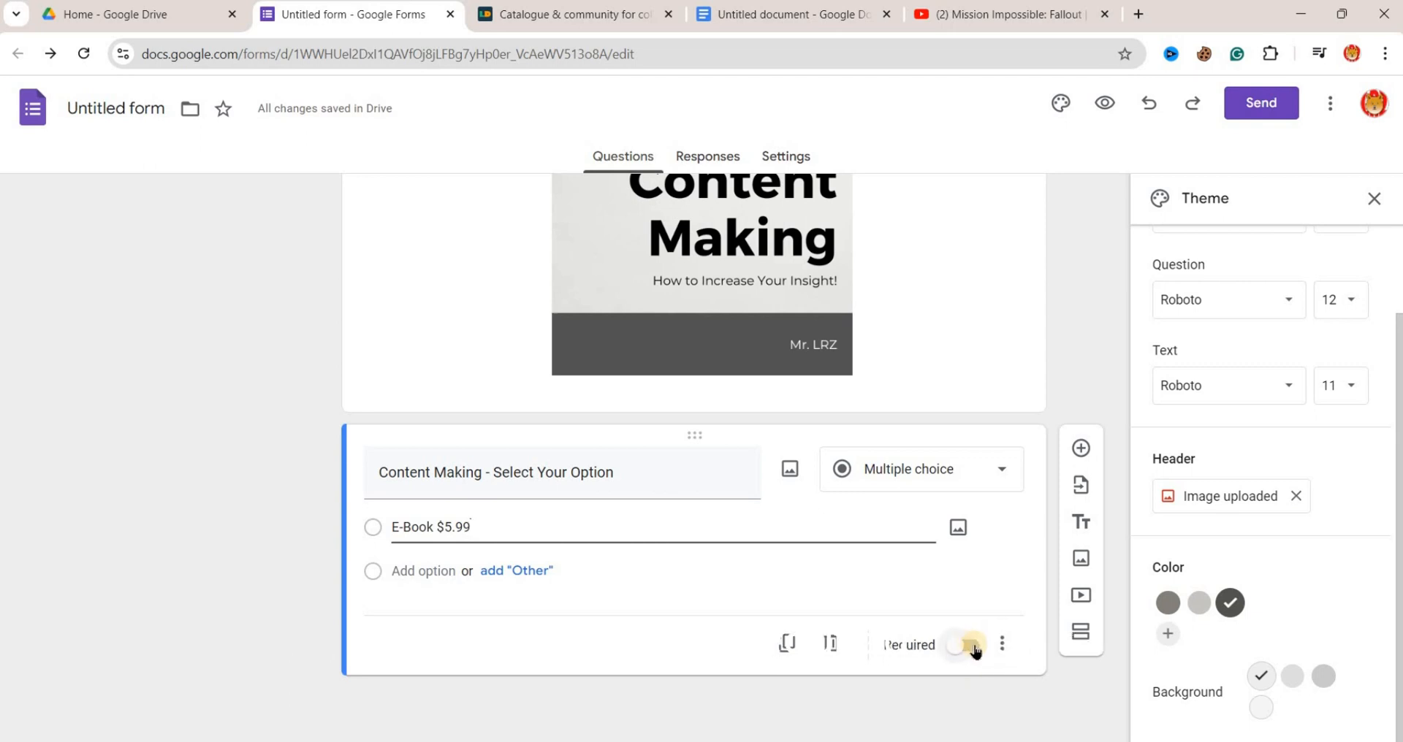
left_click(972, 646)
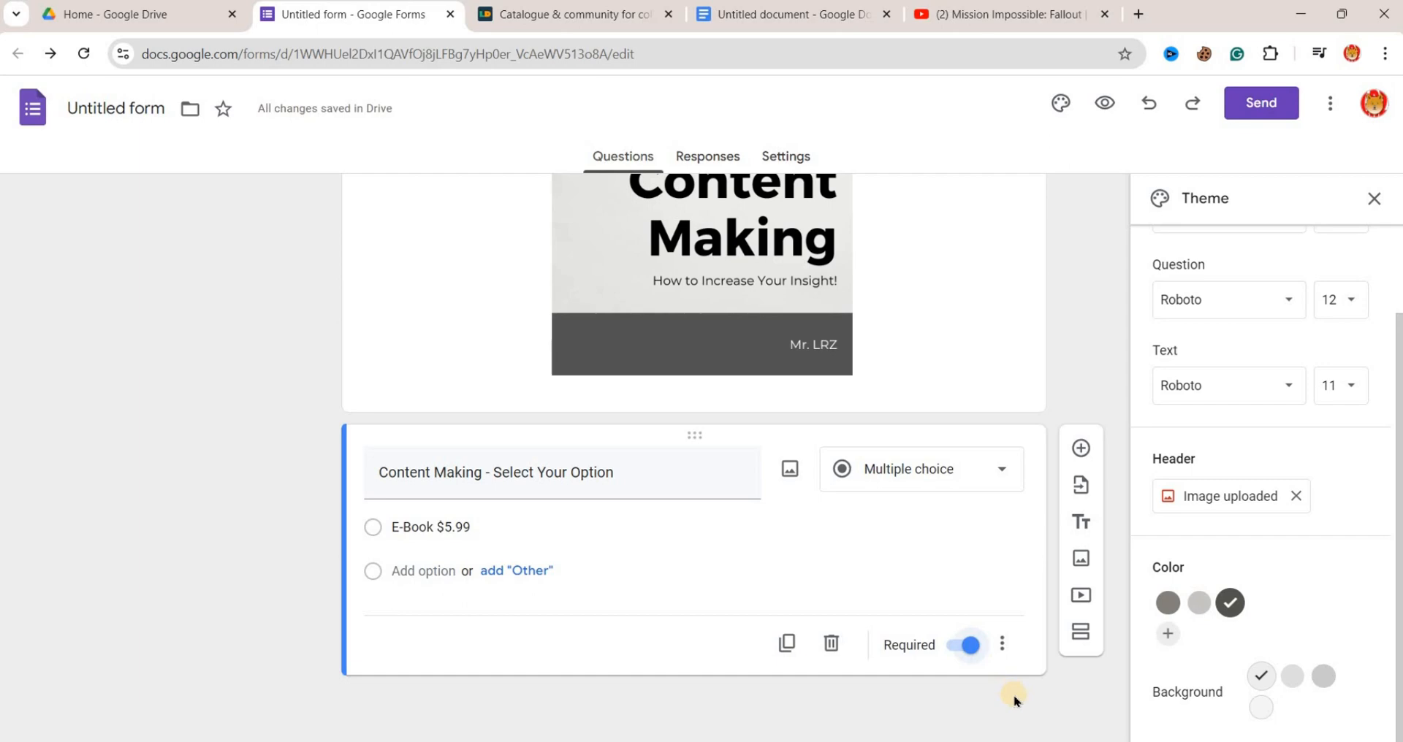
- Close the theme settings and preview the form from header to submit area, then return to the editor
left_click(1376, 200)
left_click(1104, 103)
scroll(1151, 444, "down", 1)
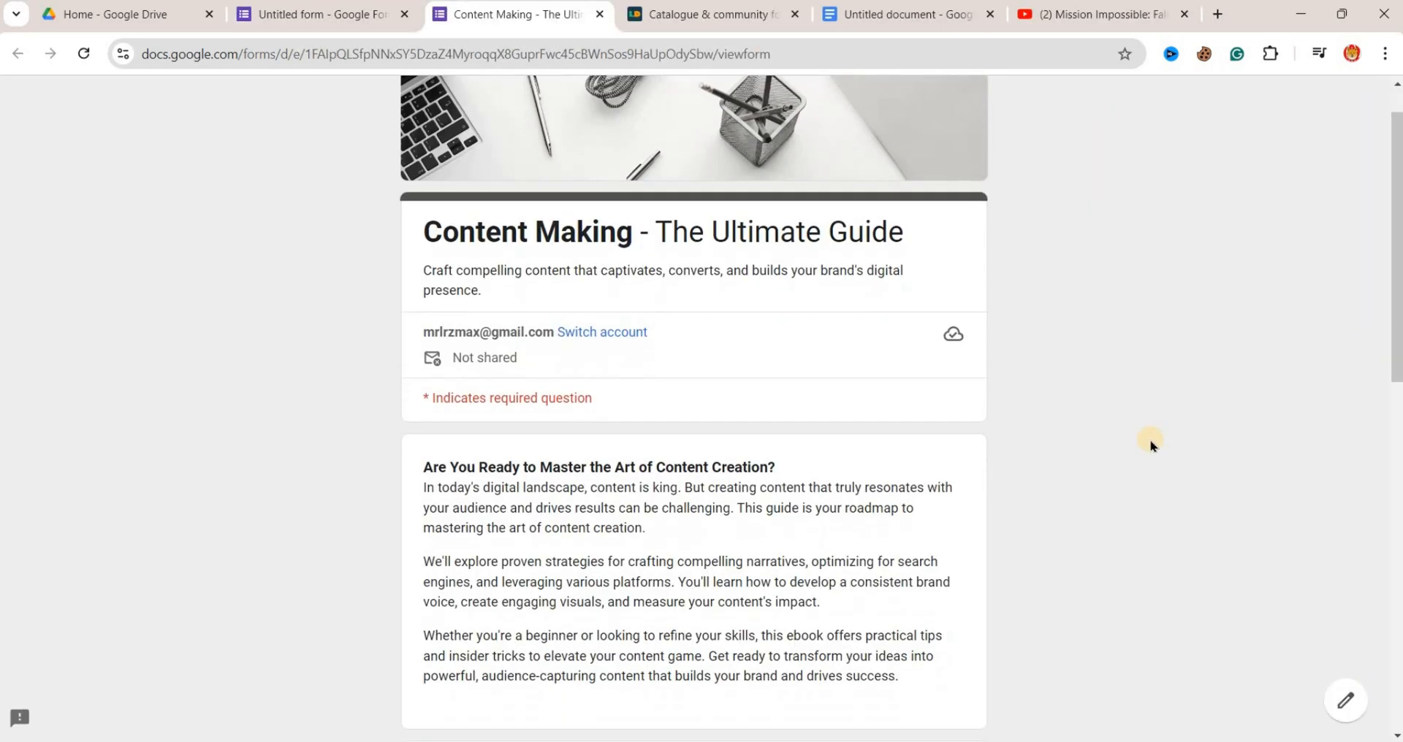
scroll(1151, 443, "down", 10)
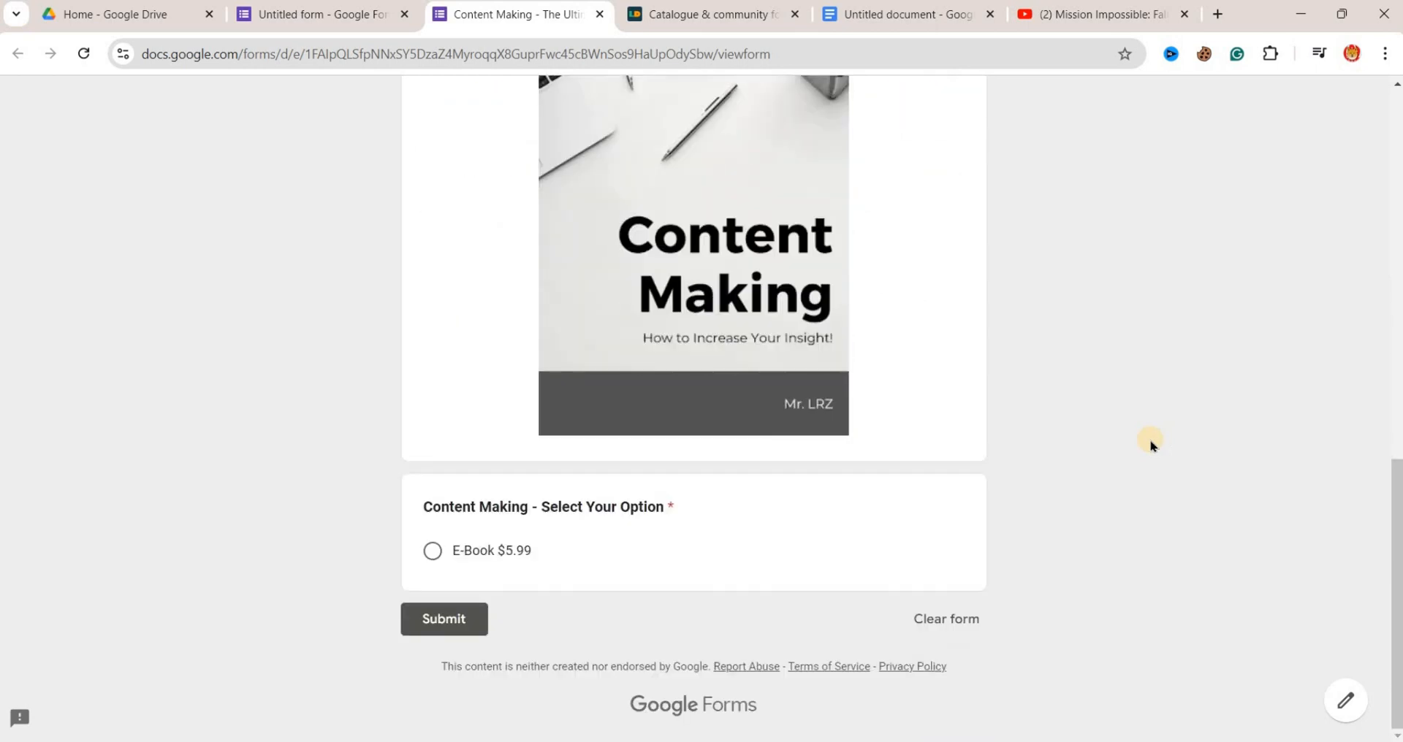
key("ctrl+shift+Tab")
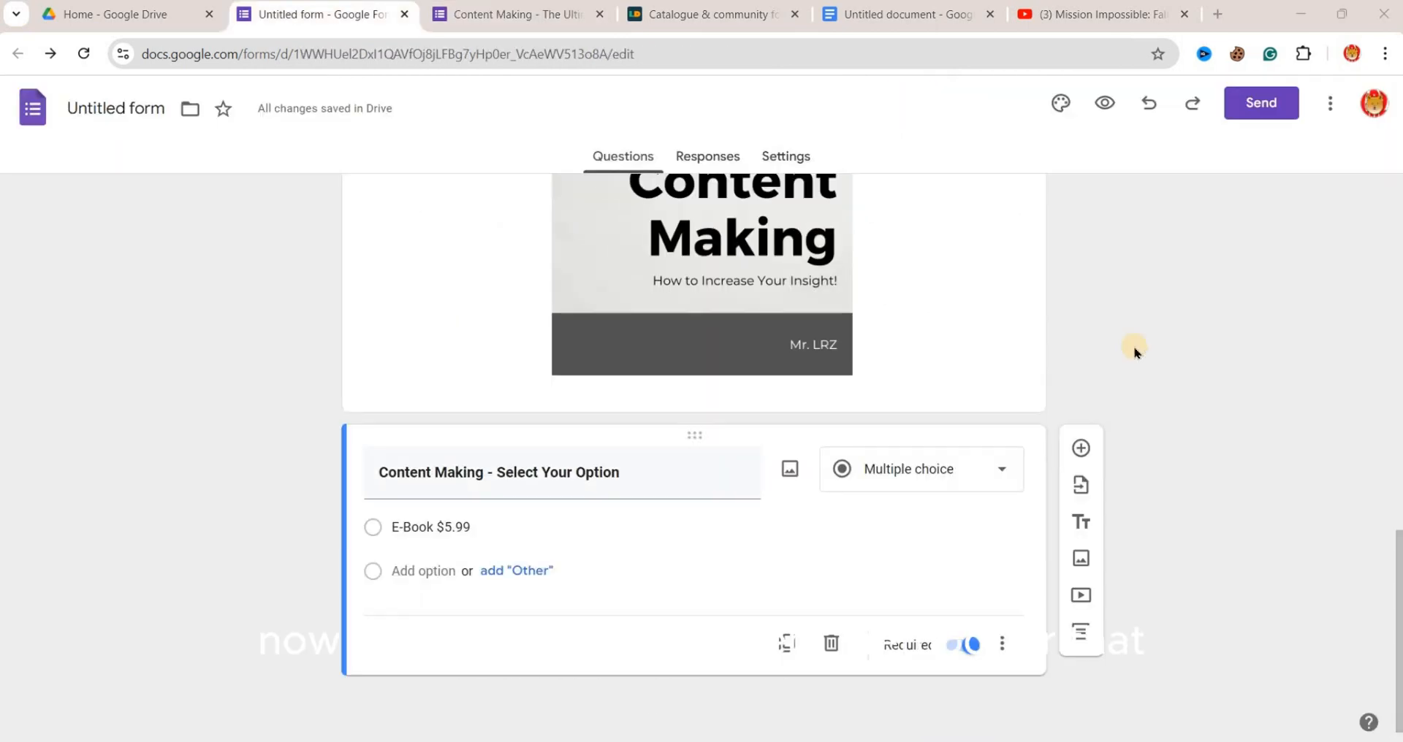
- Search the Google Workspace Marketplace add-ons for Payable Forms and open its listing
left_click(1330, 106)
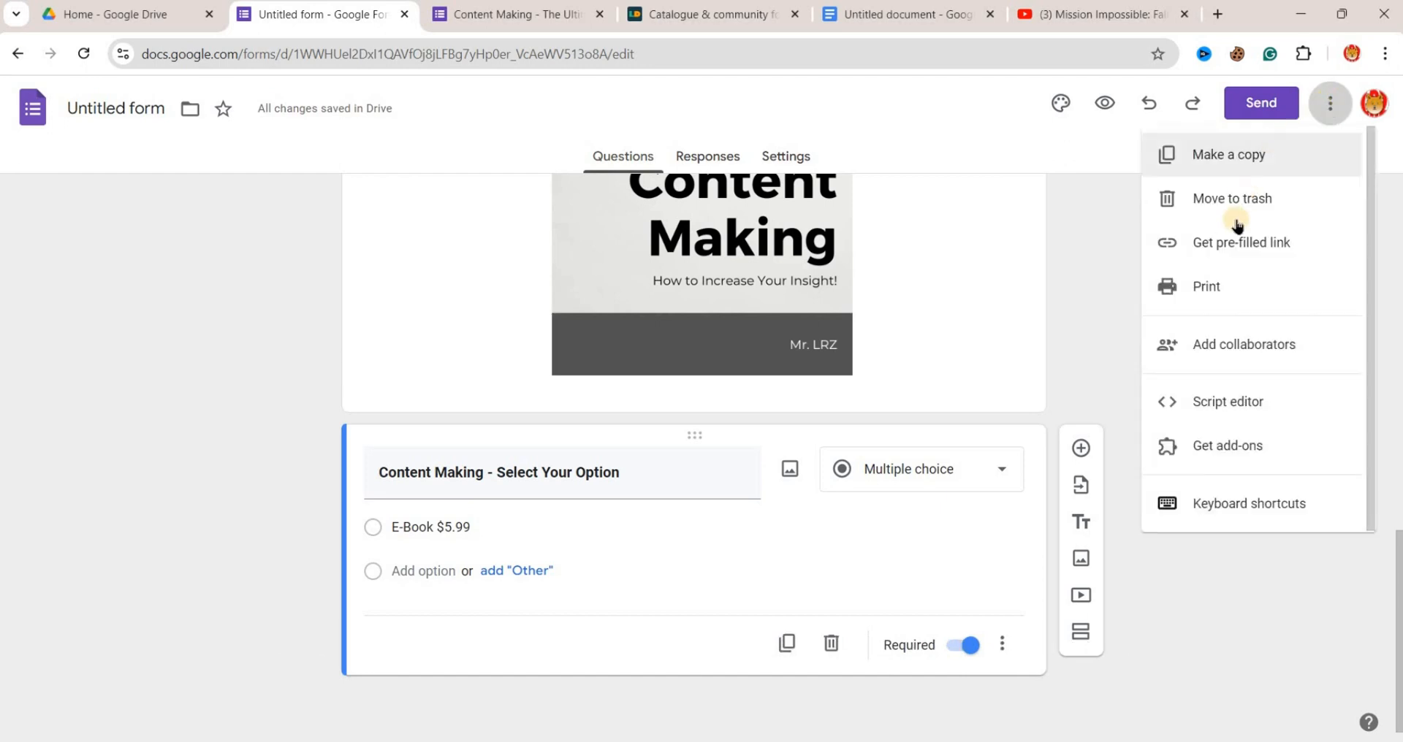
left_click(1292, 446)
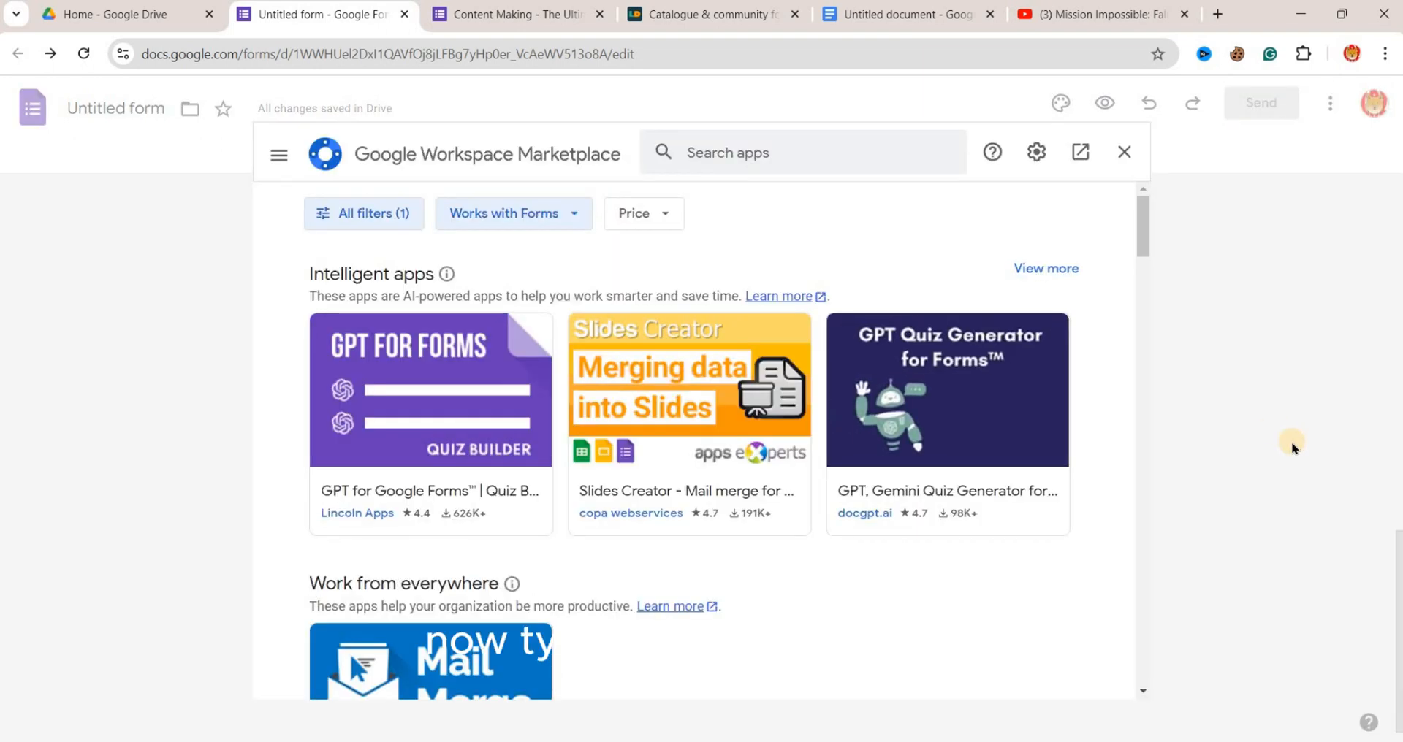
left_click(866, 139)
type("Pay")
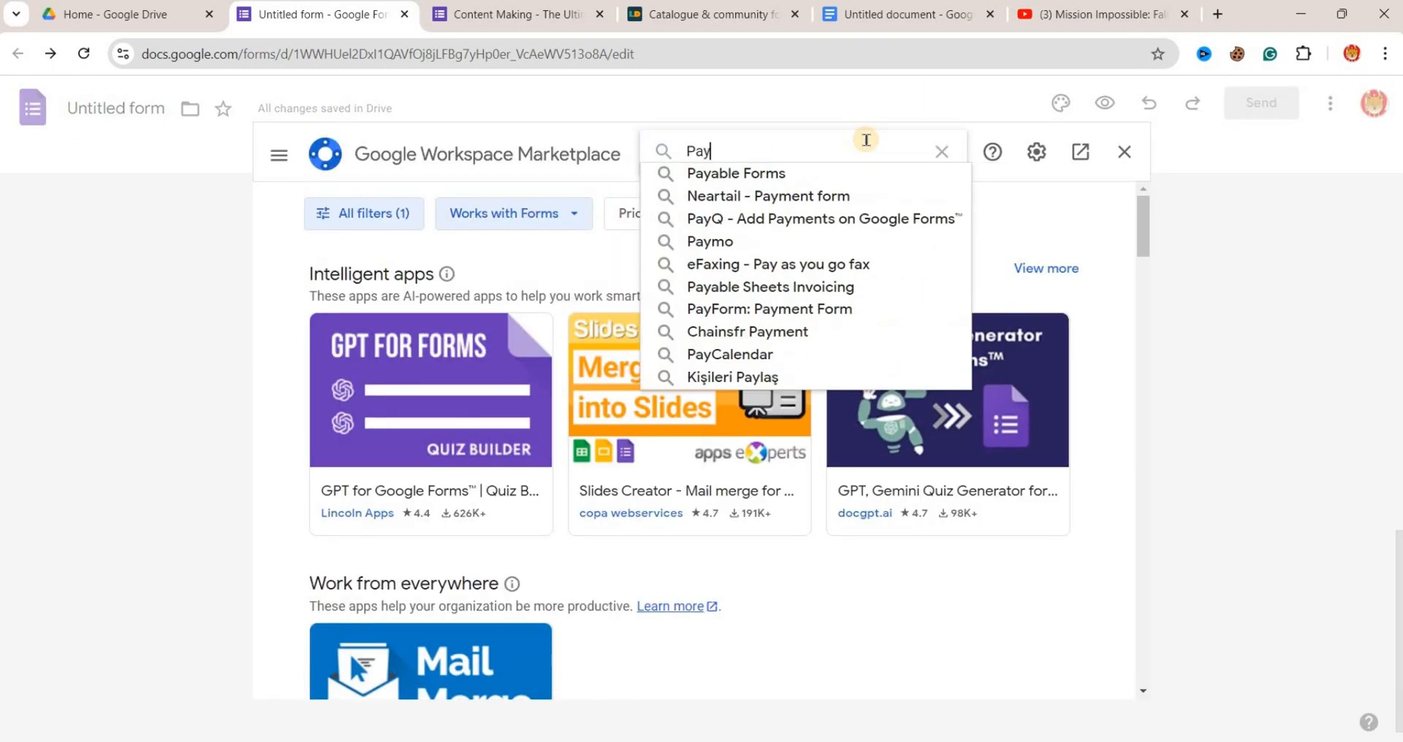
left_click(782, 172)
left_click(431, 451)
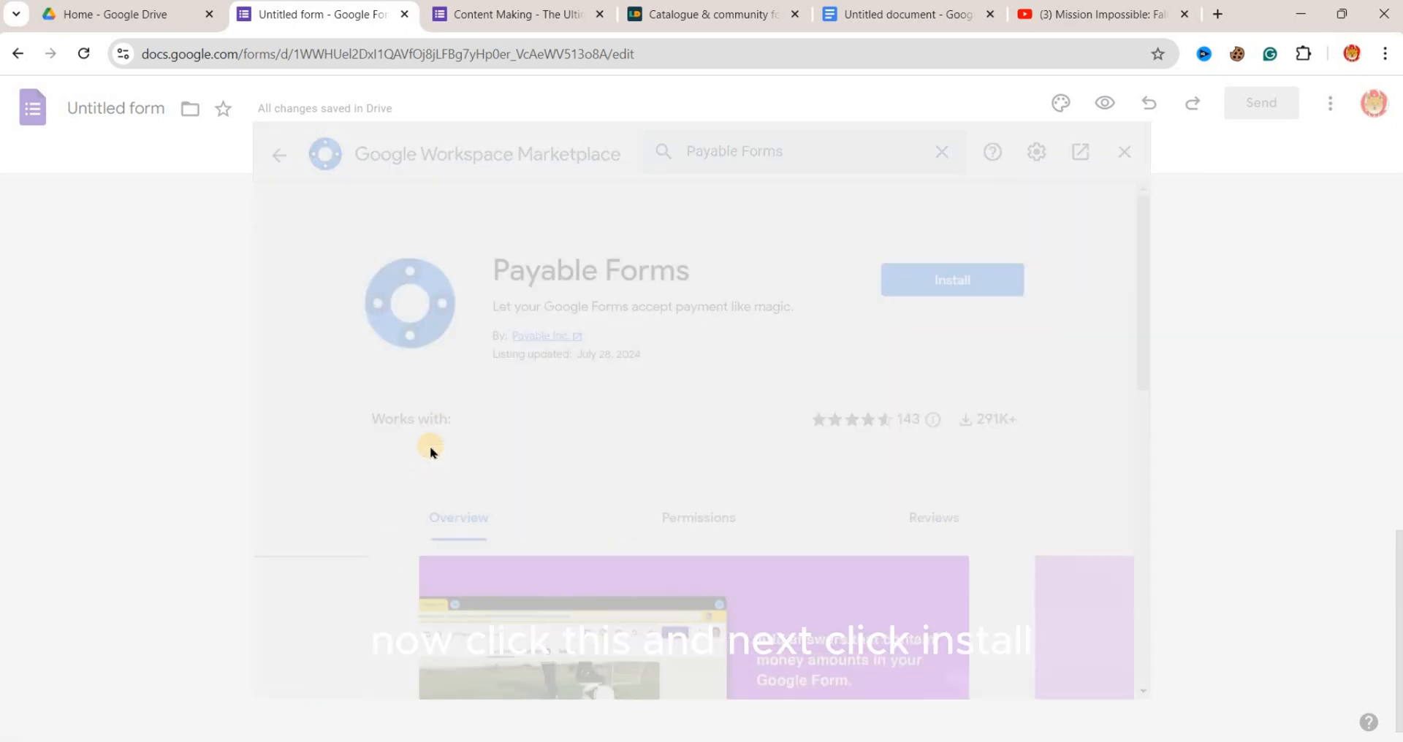
- Install the Payable Forms add-on, granting it access with the Google account, and close the Marketplace
left_click(1006, 287)
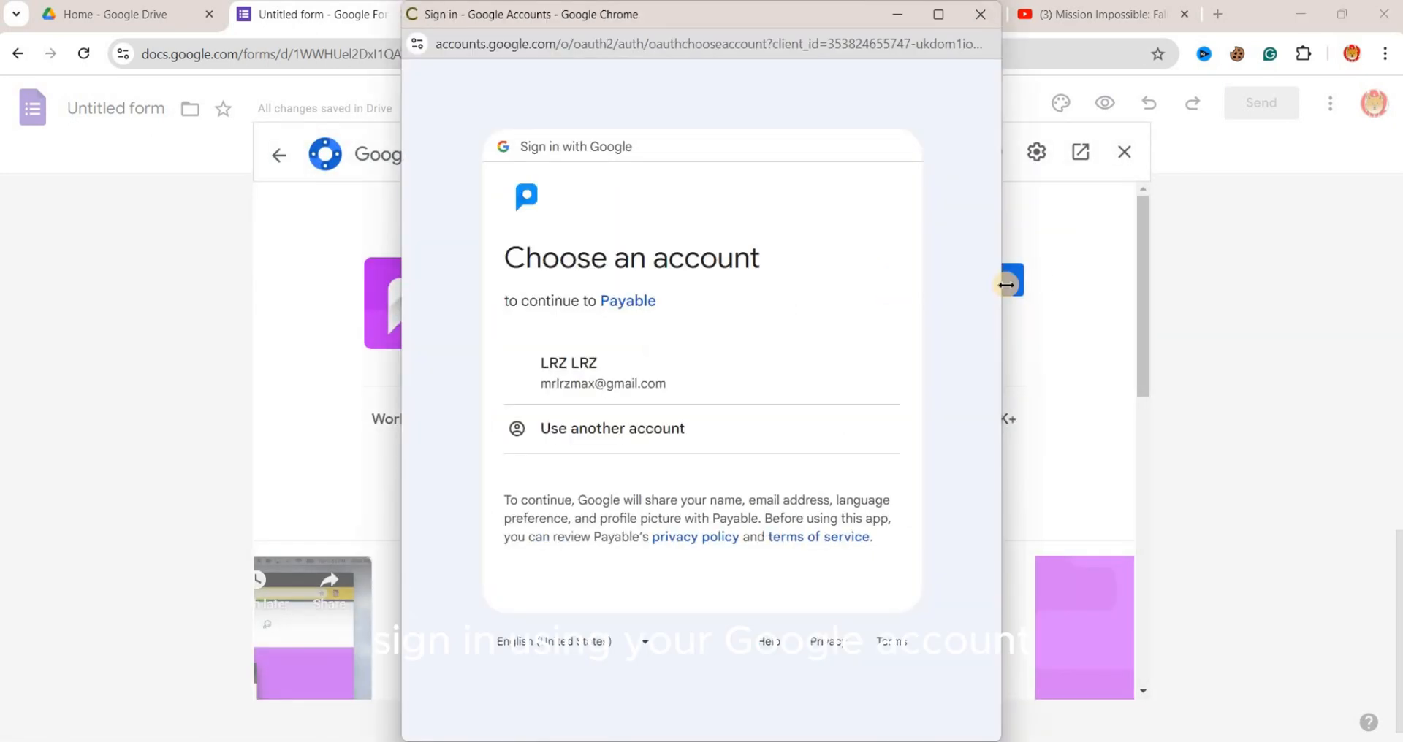
left_click(747, 381)
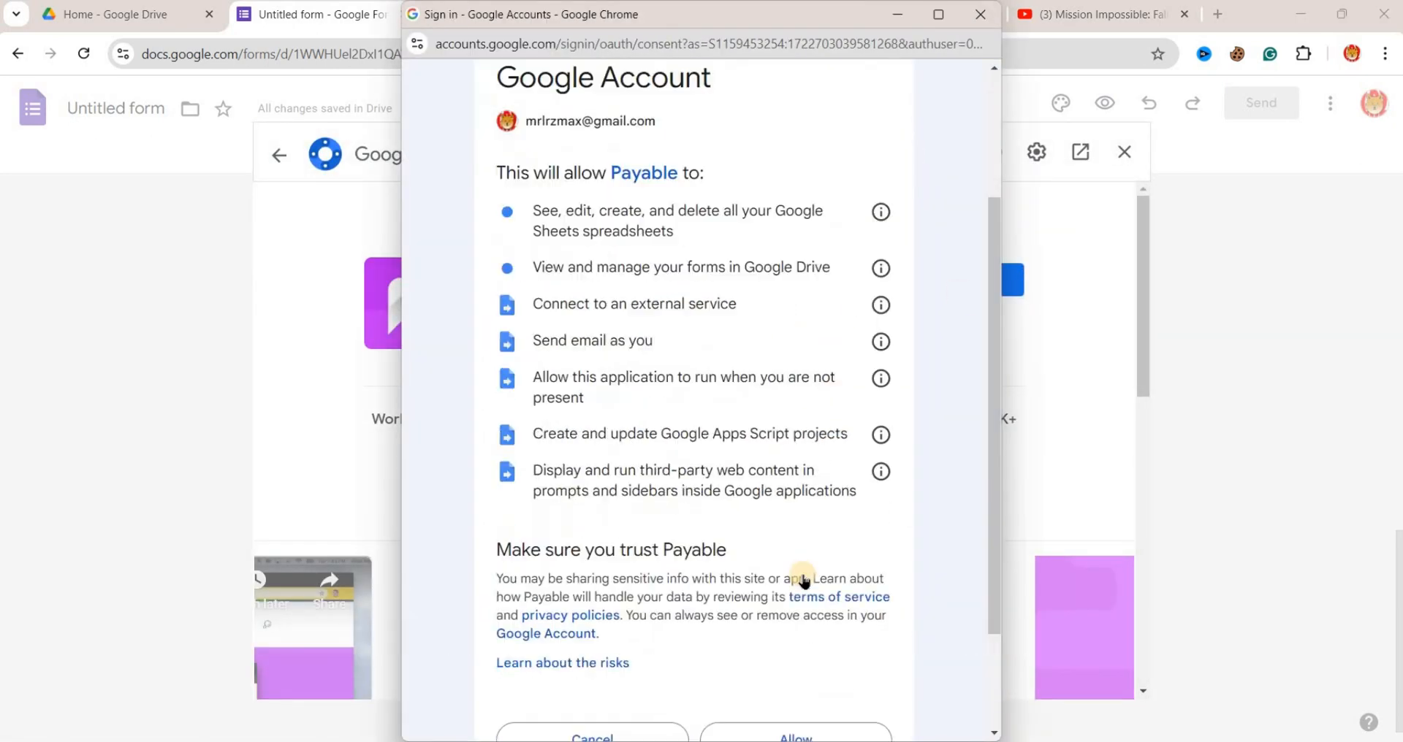
scroll(804, 580, "down", 2)
left_click(809, 600)
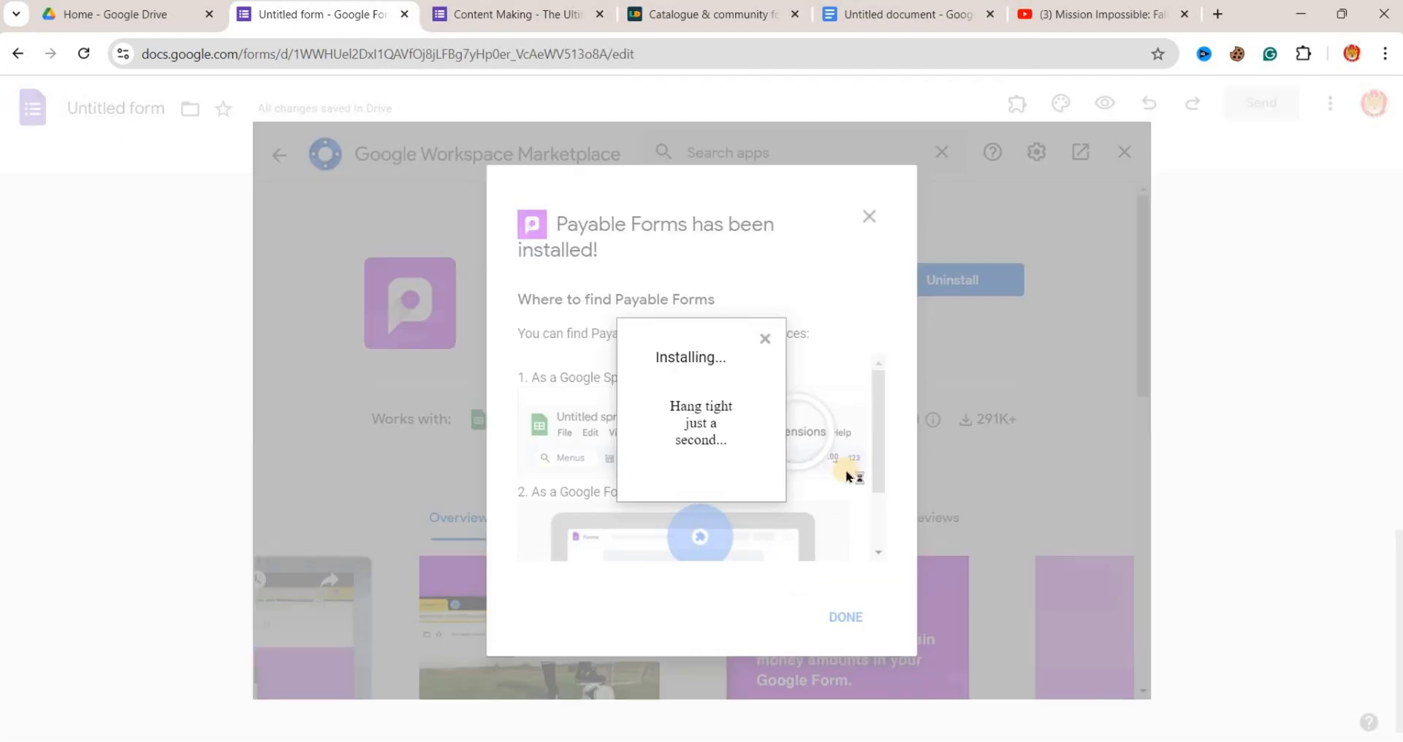
left_click(947, 166)
left_click(871, 212)
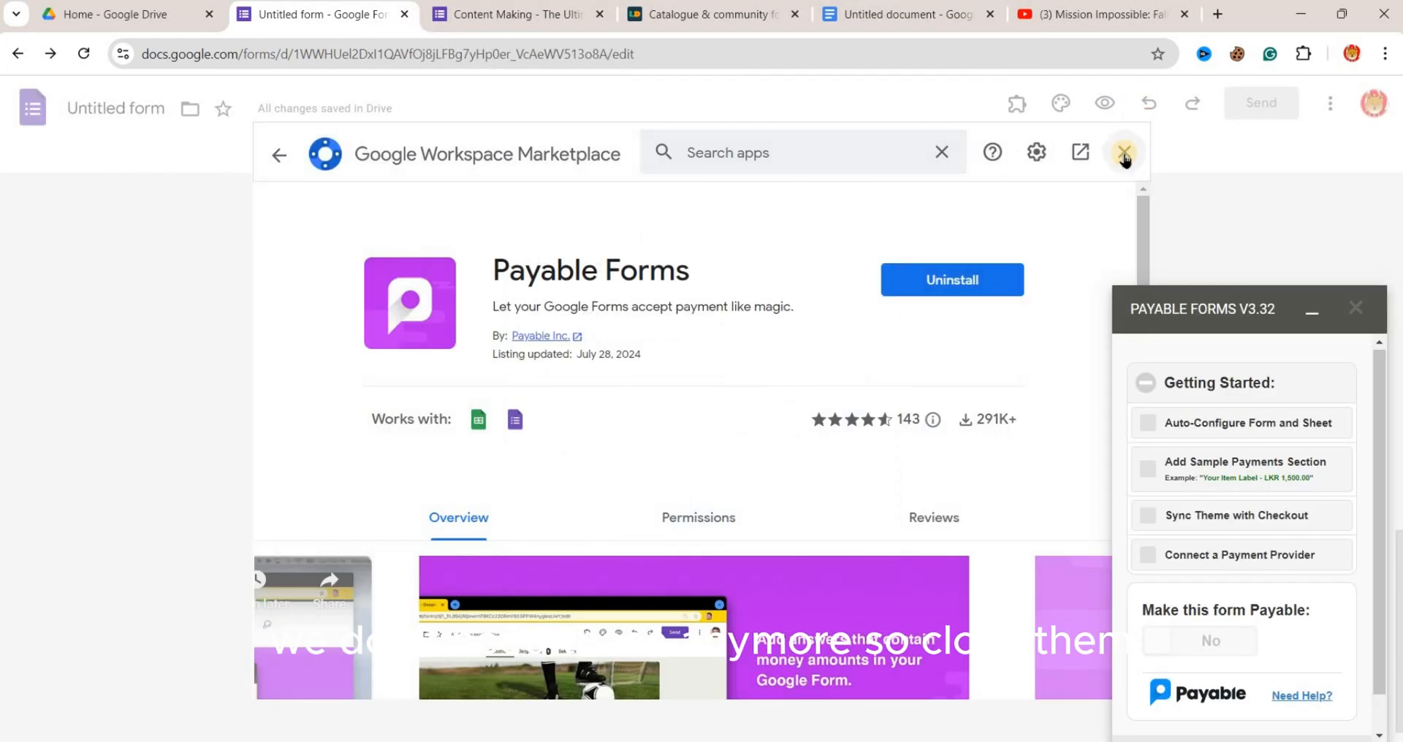
left_click(1124, 154)
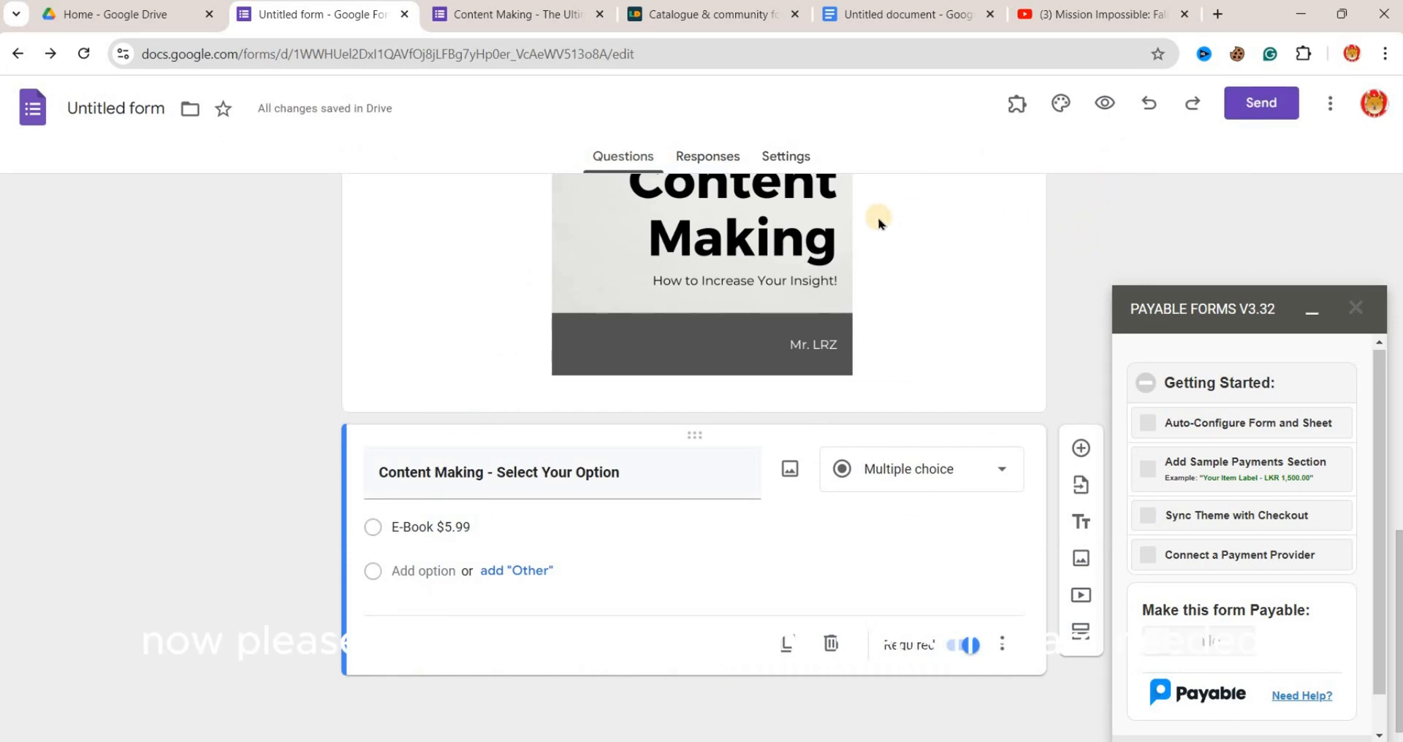
- Sync the theme with the Payable checkout and auto-configure the form and sheet, checking the connected Google Sheet
left_click(1147, 514)
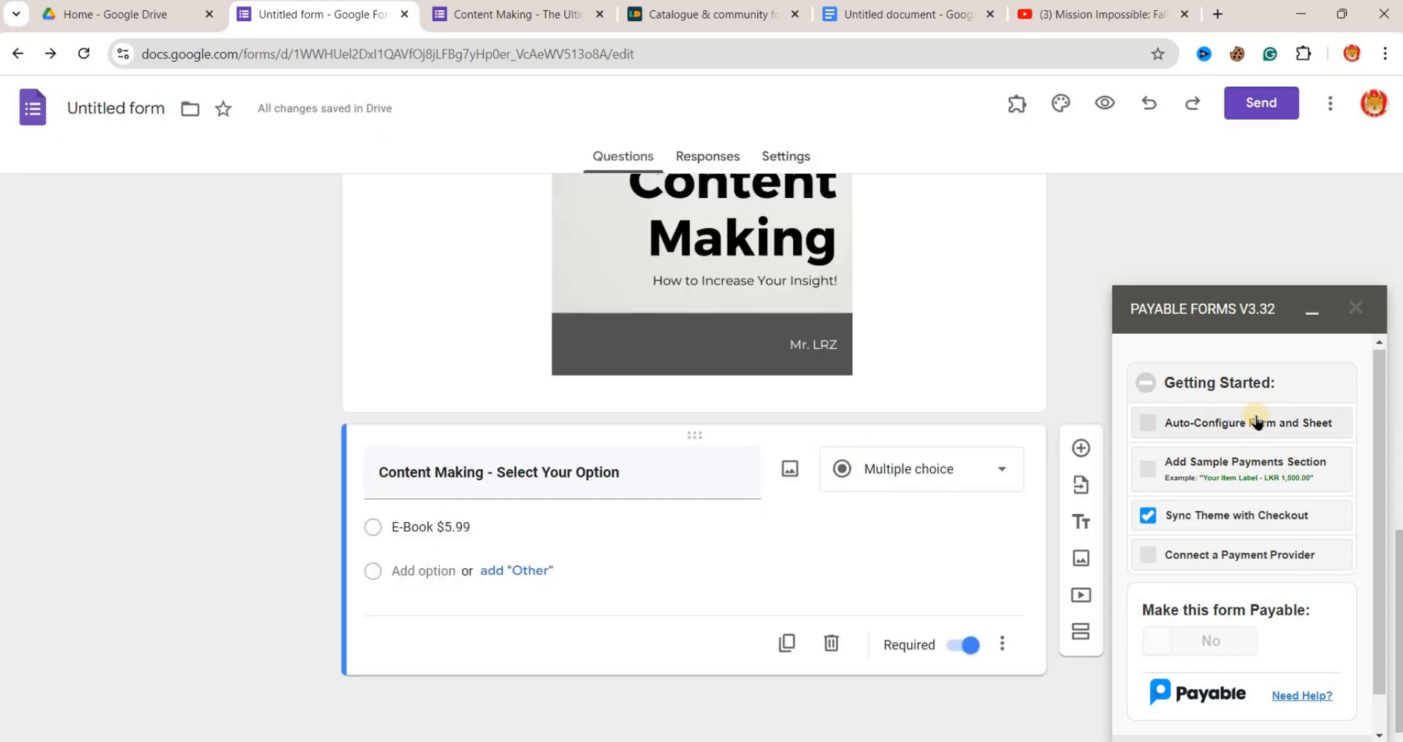
left_click(1148, 423)
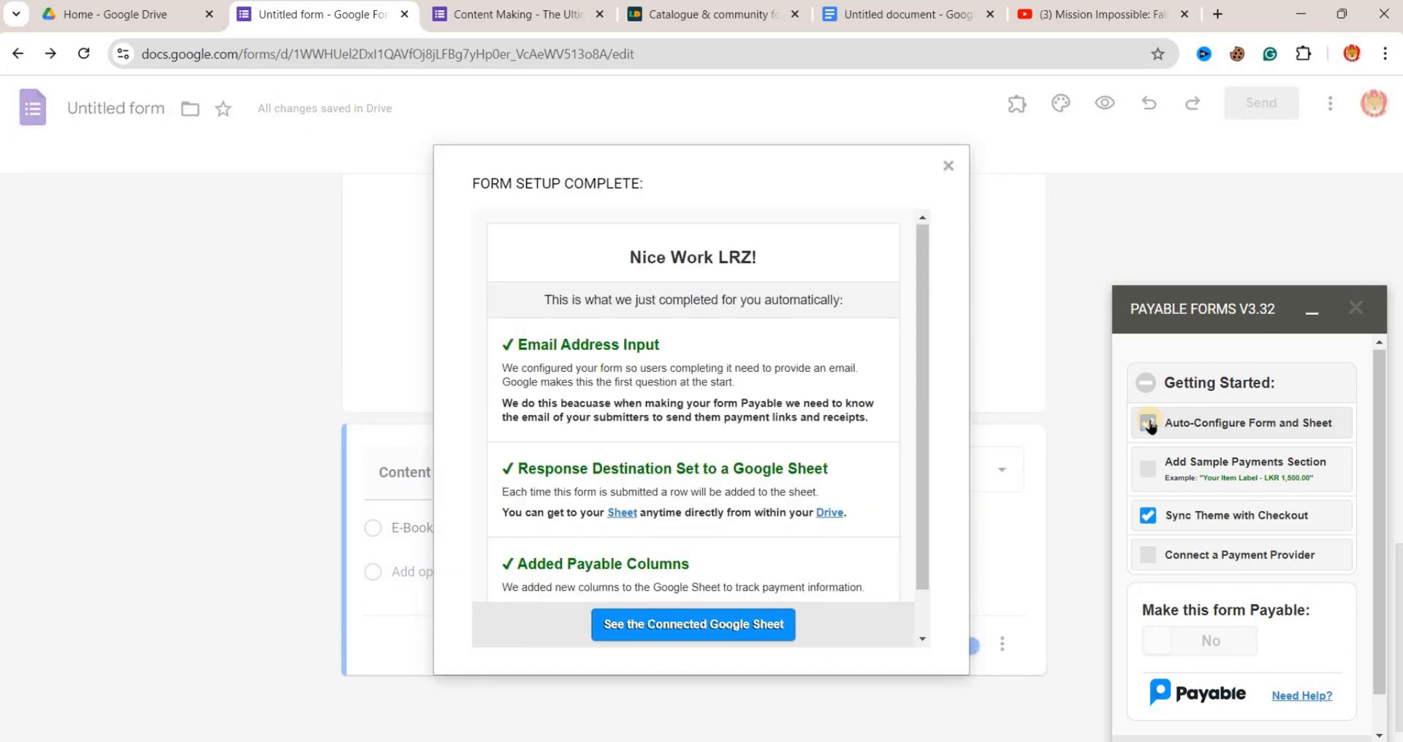
left_click(704, 621)
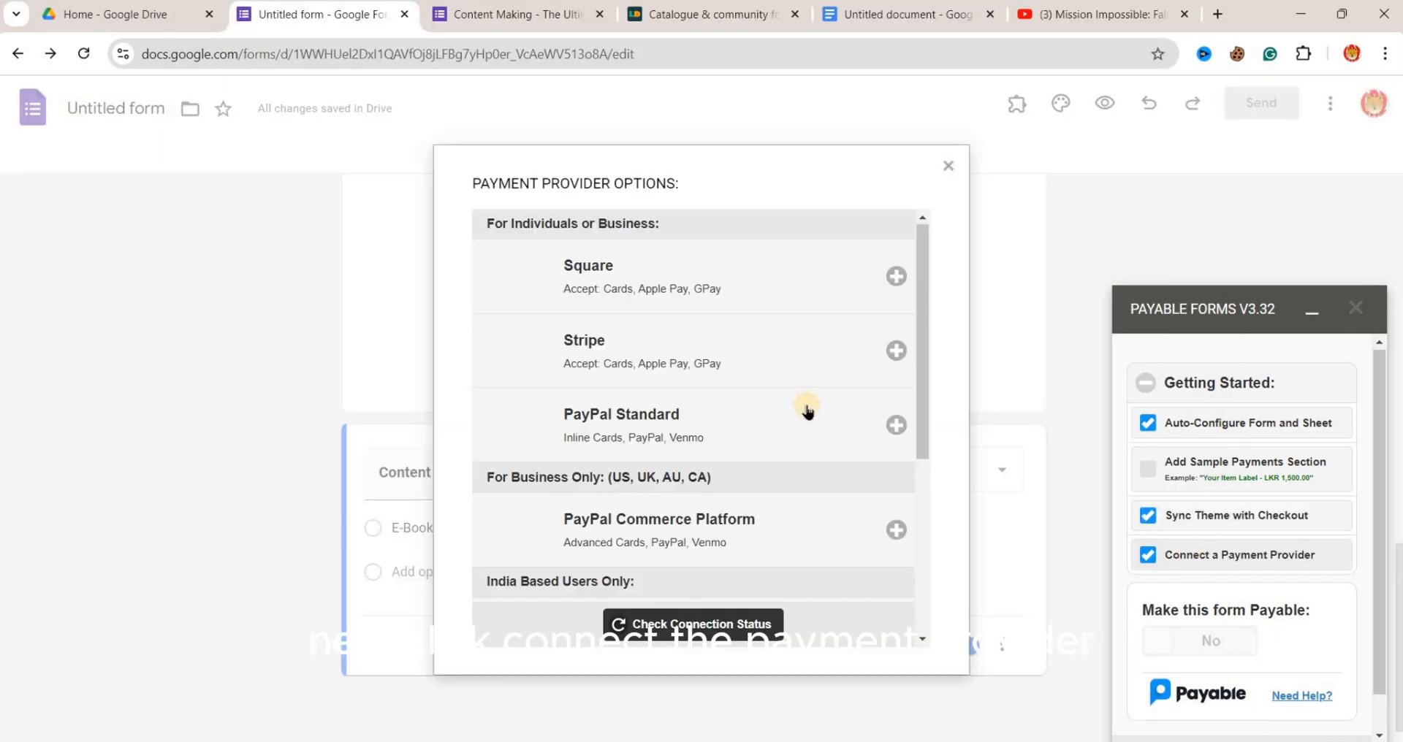
left_click_drag(925, 452, 927, 374)
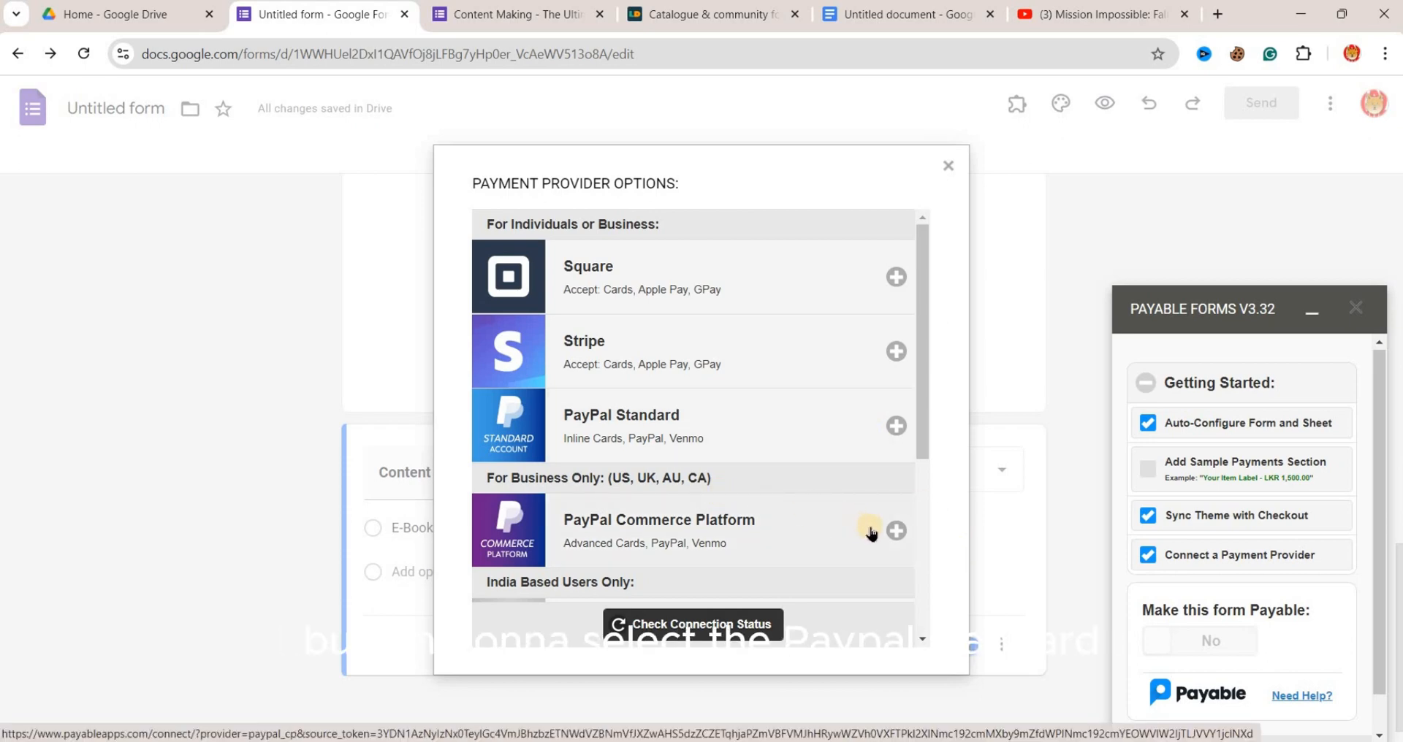
- Connect a PayPal Standard account as the payment provider and make the form payable
left_click(895, 425)
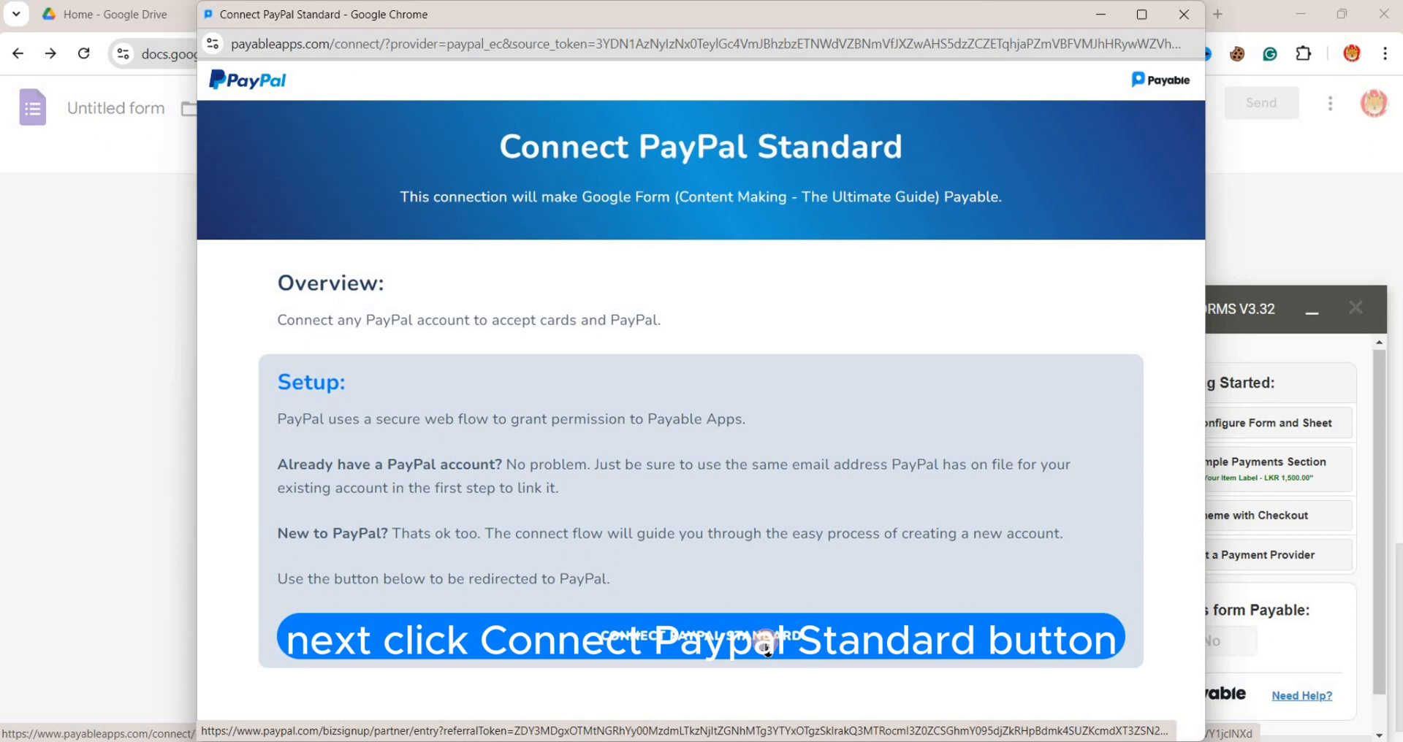
left_click(766, 648)
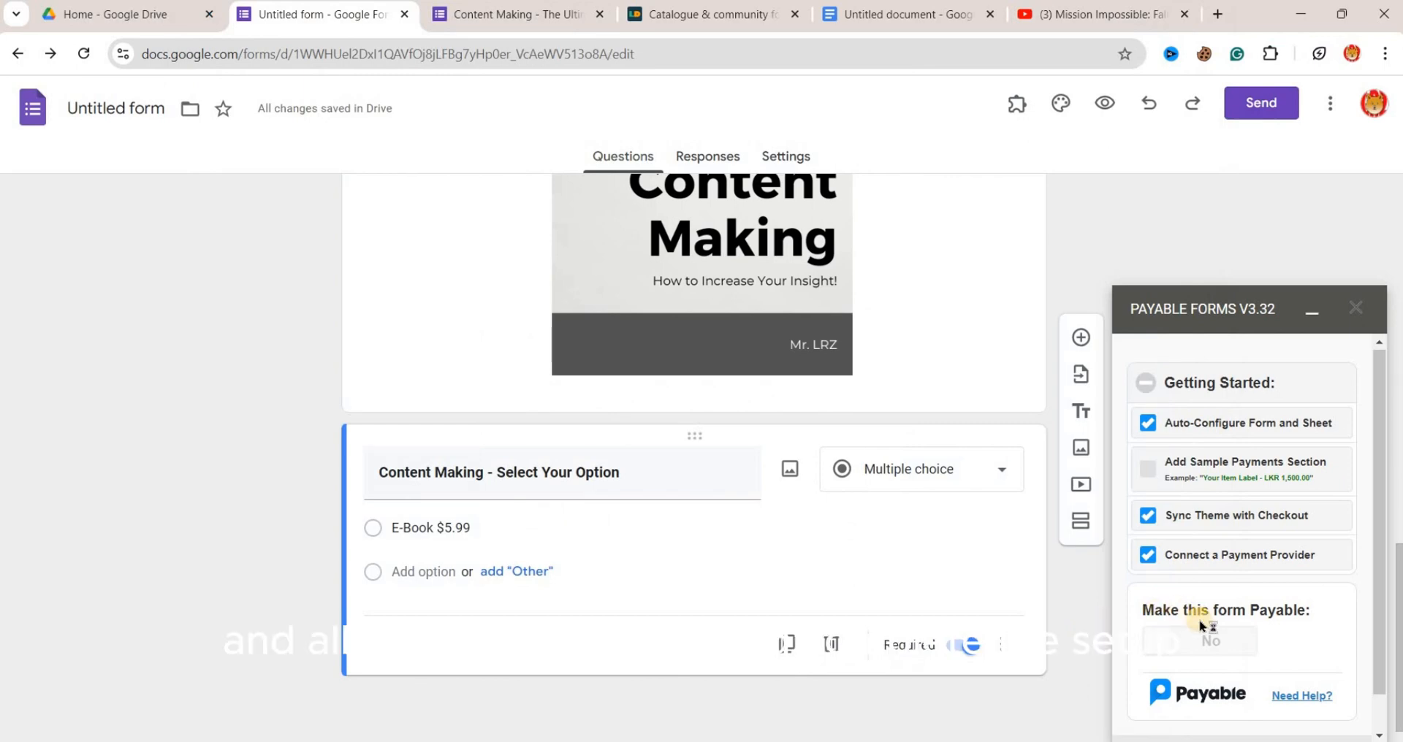
scroll(1219, 649, "down", 1)
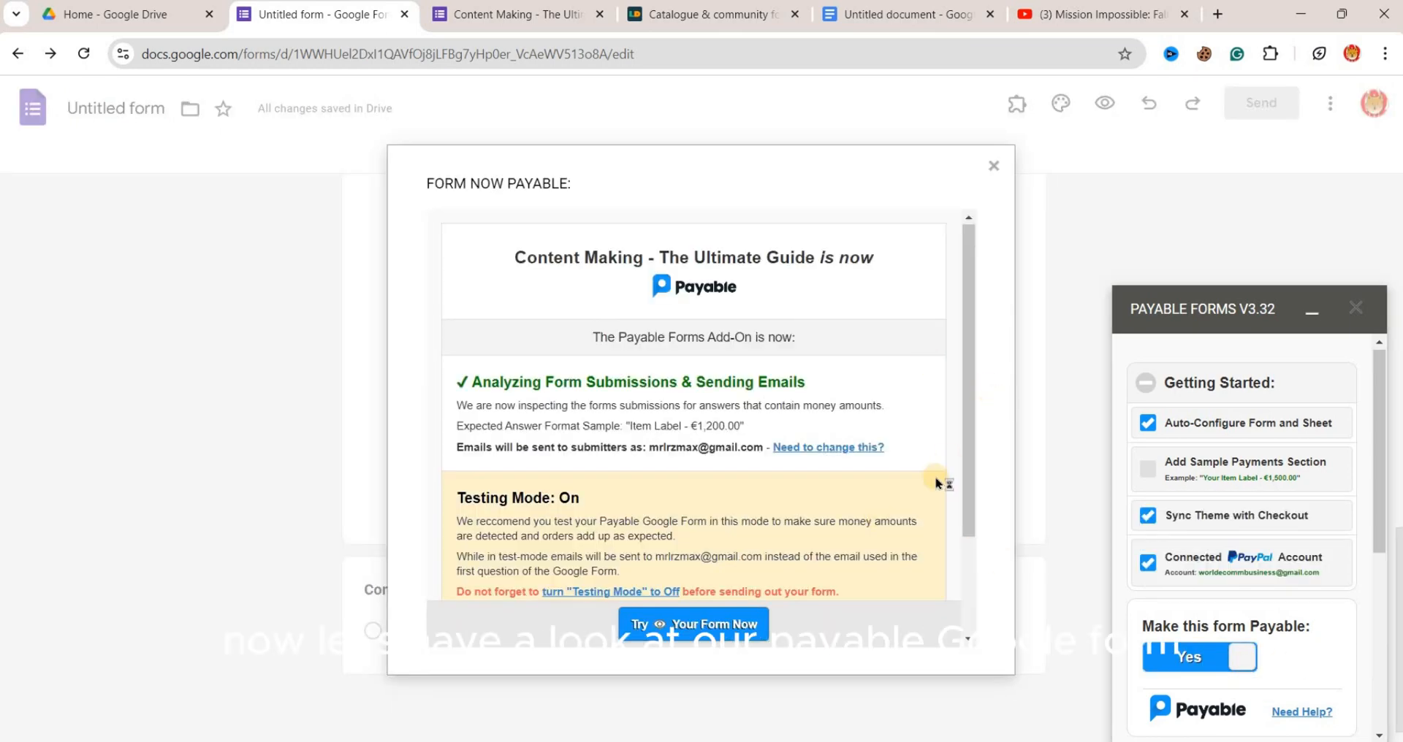
- Try out the payable form: enter a test e-mail address, choose the E-Book $5.99 option and submit the response
scroll(933, 479, "down", 2)
left_click(736, 625)
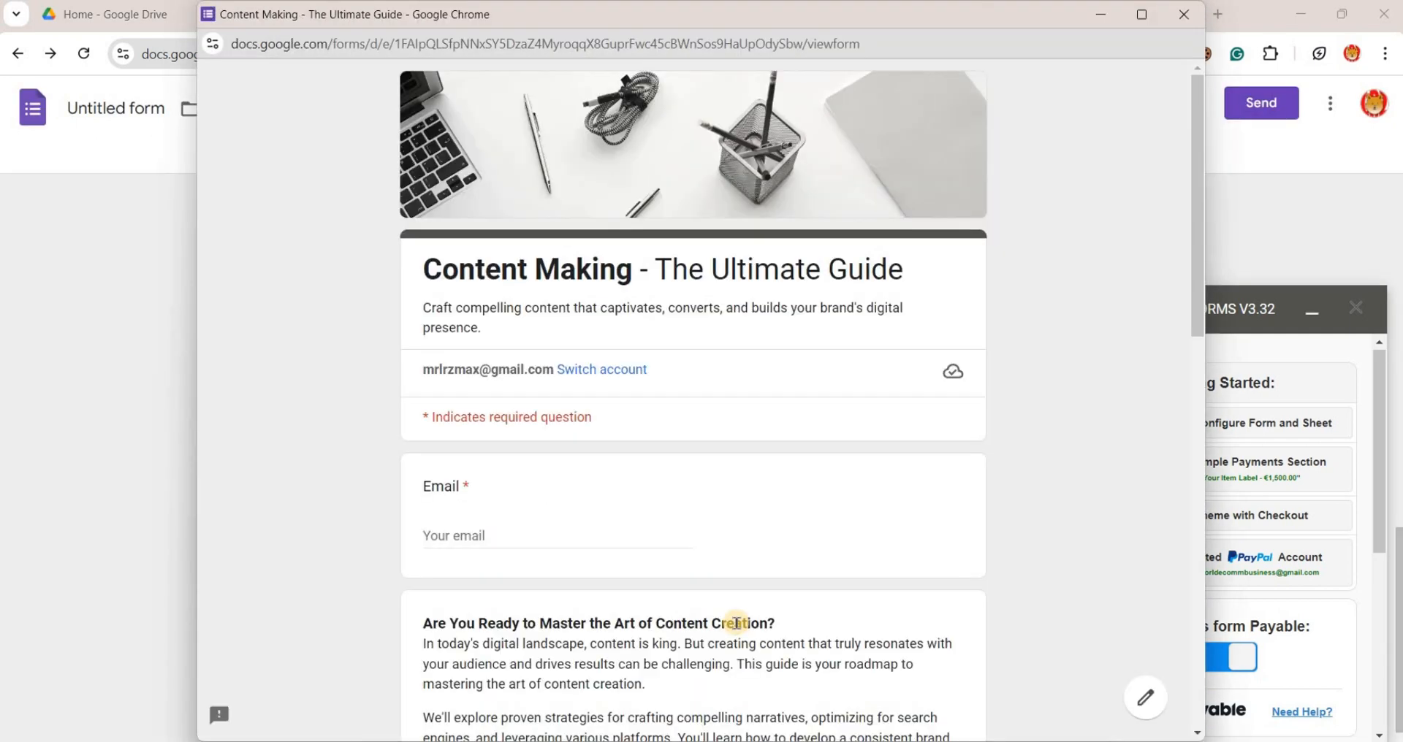
left_click(564, 534)
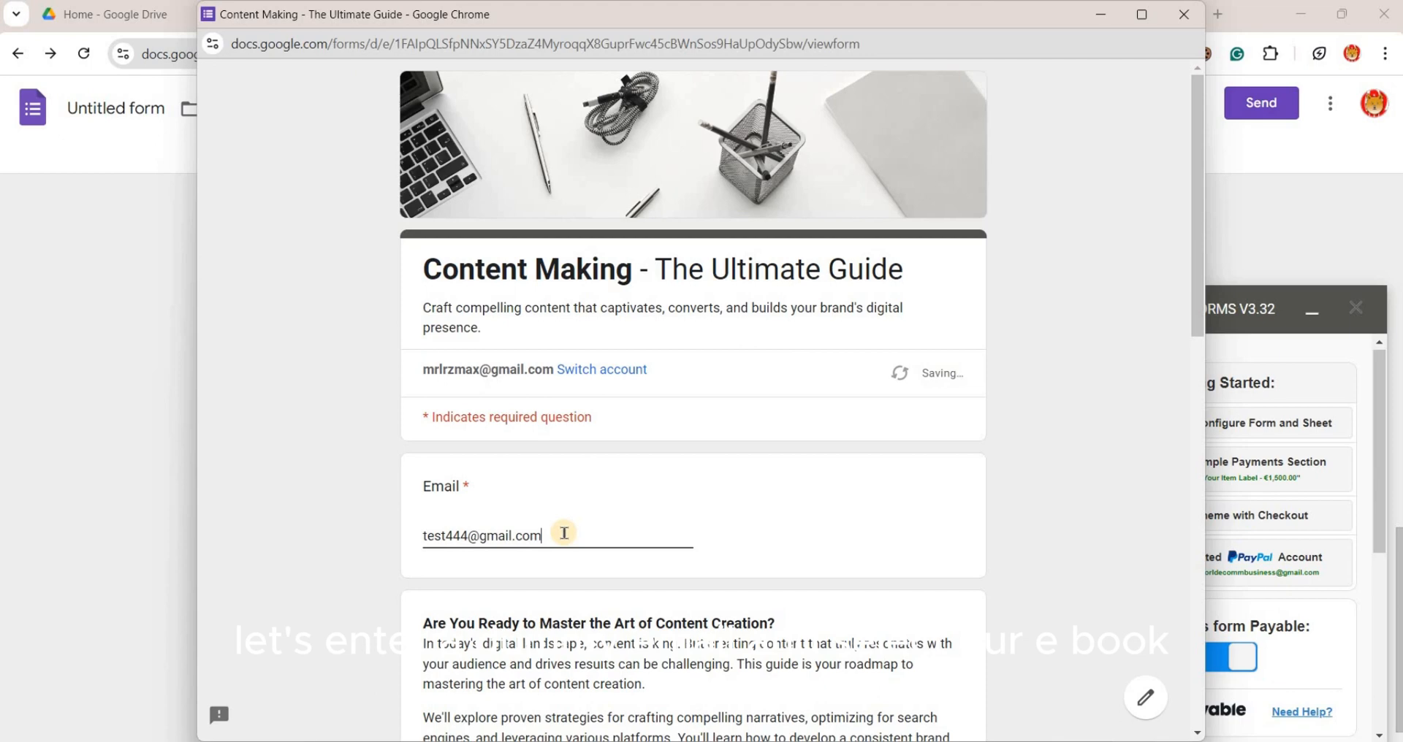
scroll(564, 533, "down", 10)
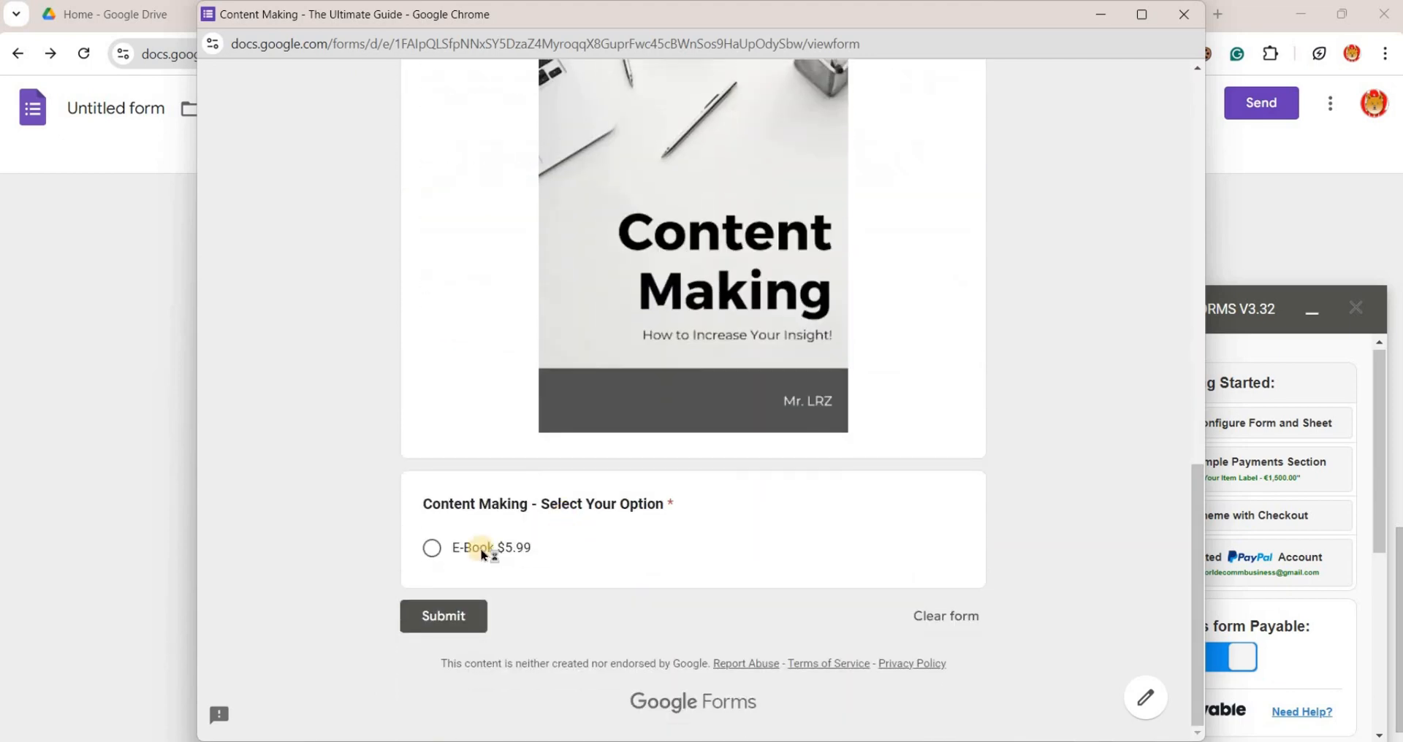
left_click(439, 615)
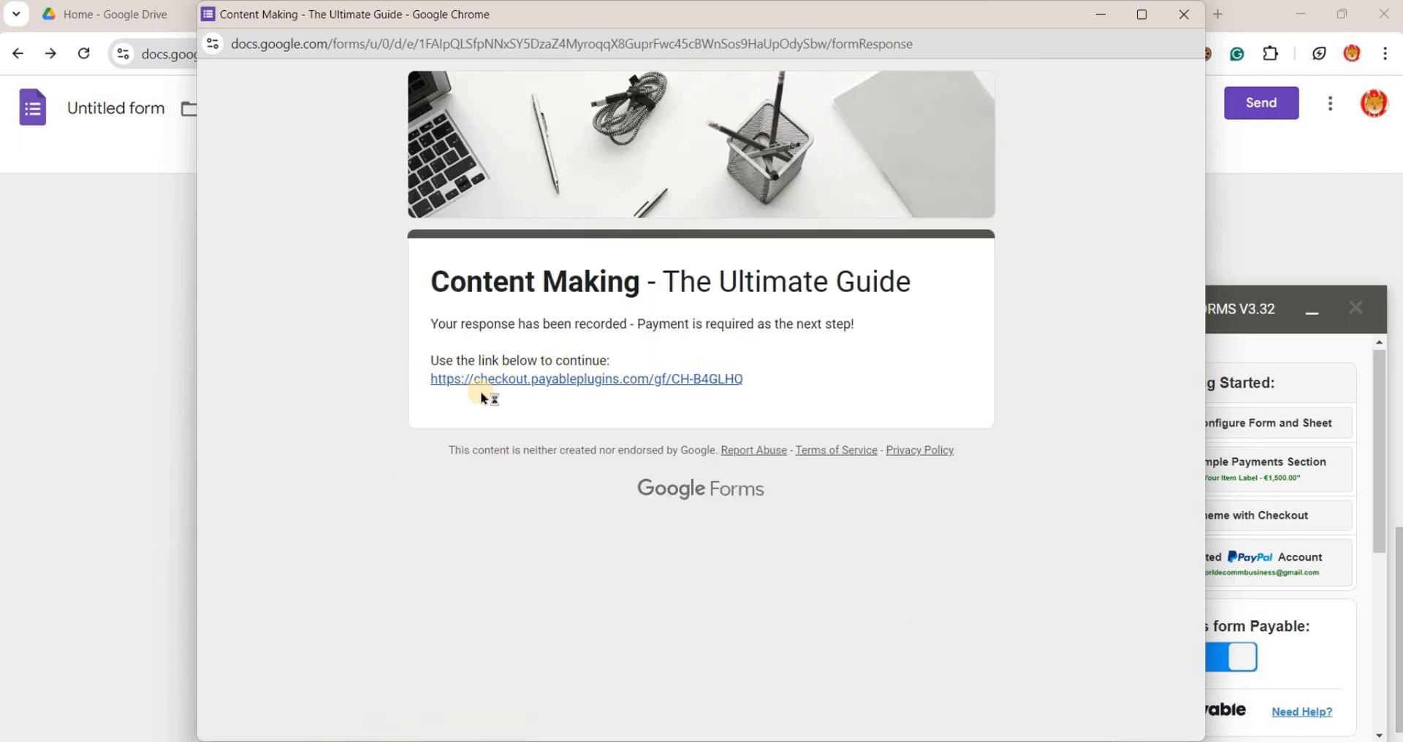
- Follow the checkout link from the confirmation page, review the test-mode order details and close the form window
left_click(738, 379)
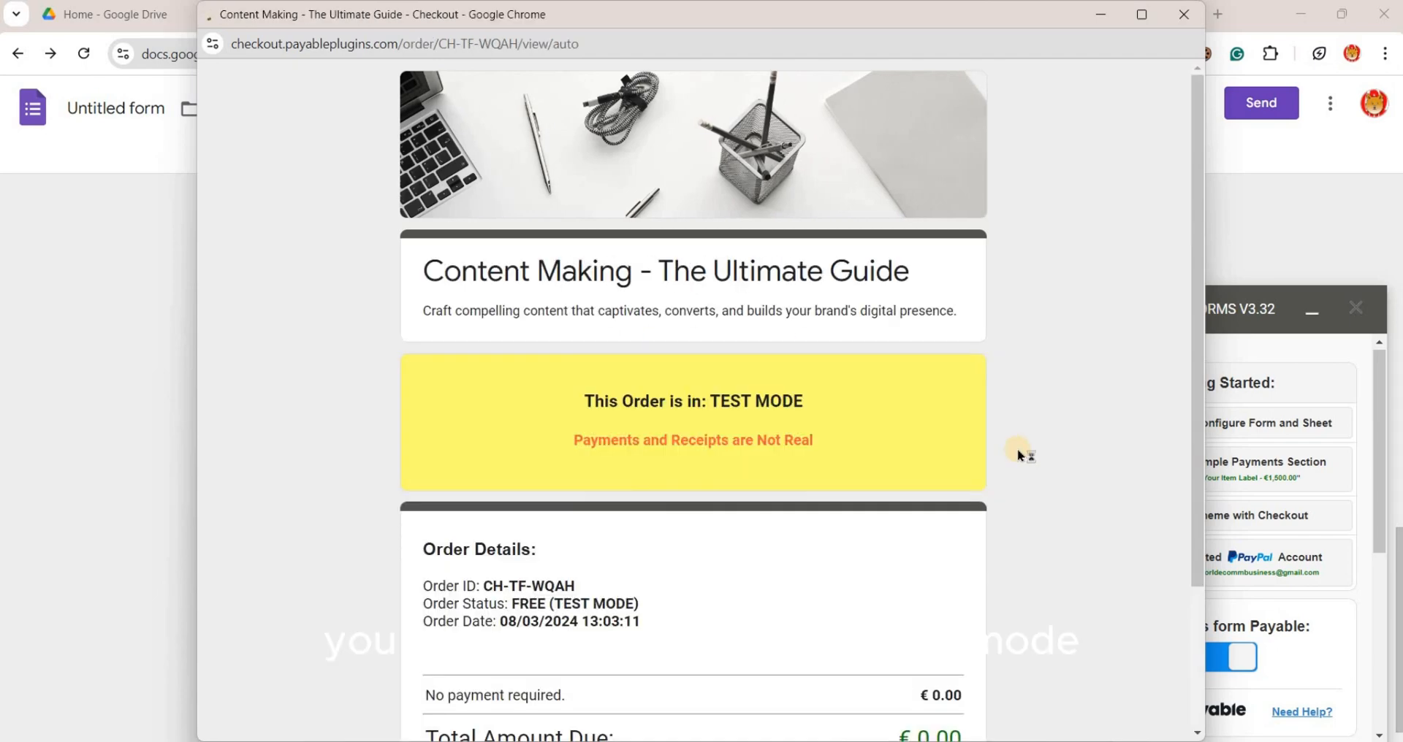
scroll(1019, 453, "down", 2)
scroll(1019, 454, "down", 1)
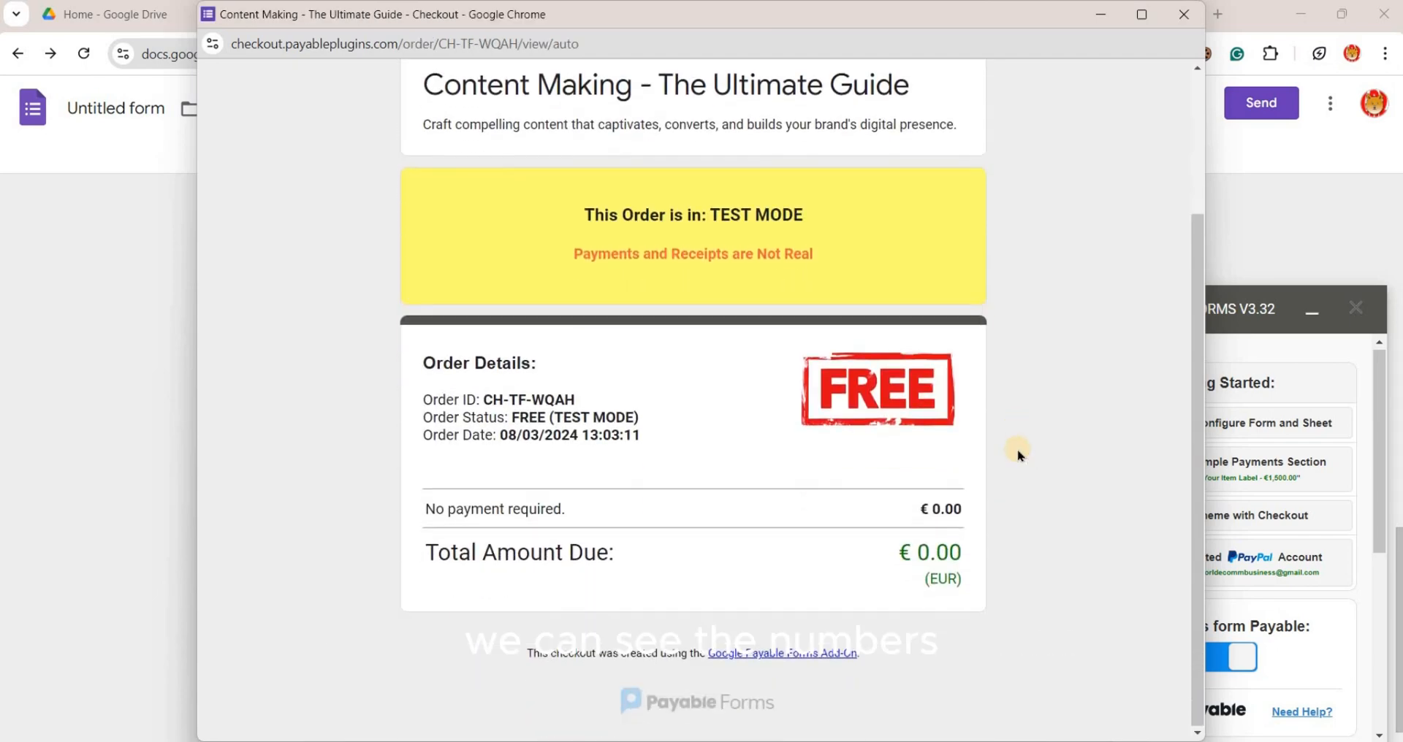
left_click(1184, 13)
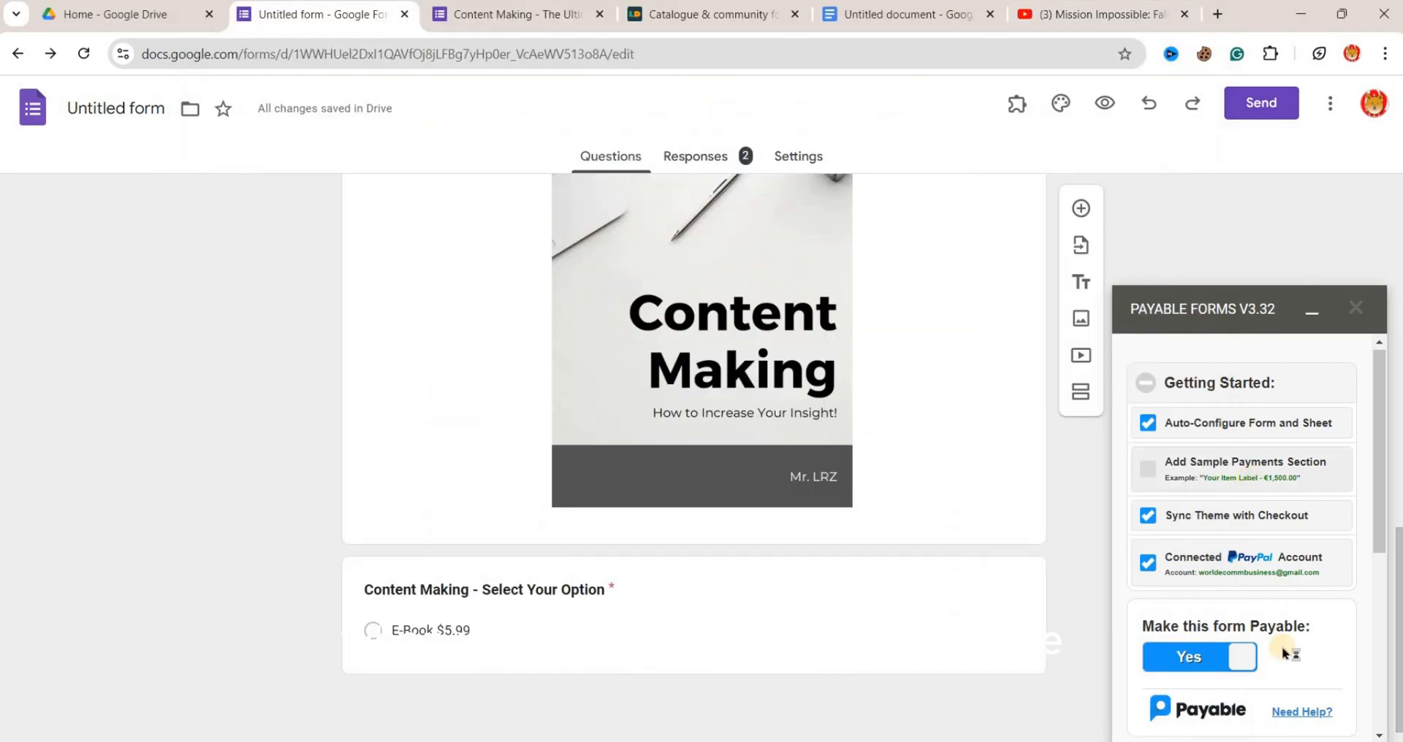
- Examine the Testing Mode choices among the Payable Forms configuration options without changing the mode
scroll(1286, 653, "down", 2)
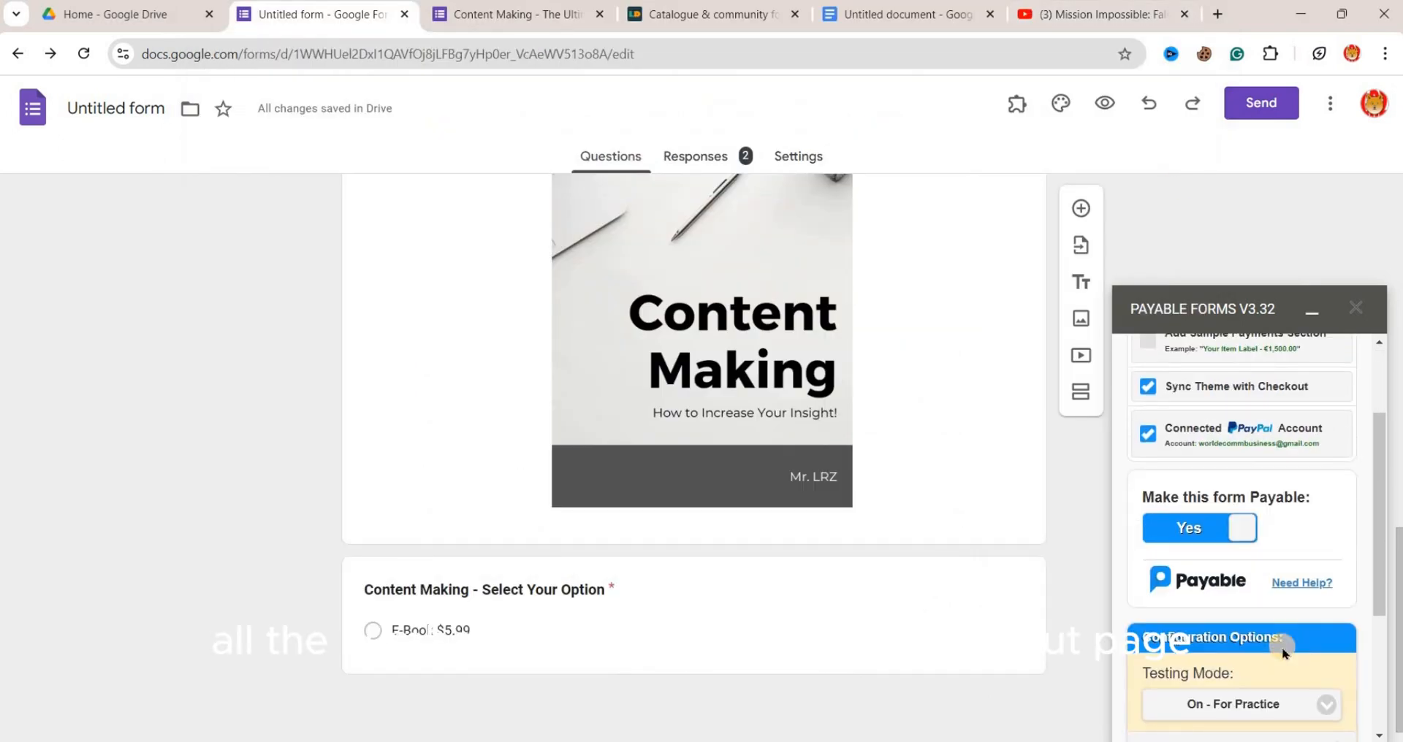
scroll(1286, 653, "down", 2)
scroll(1286, 653, "down", 1)
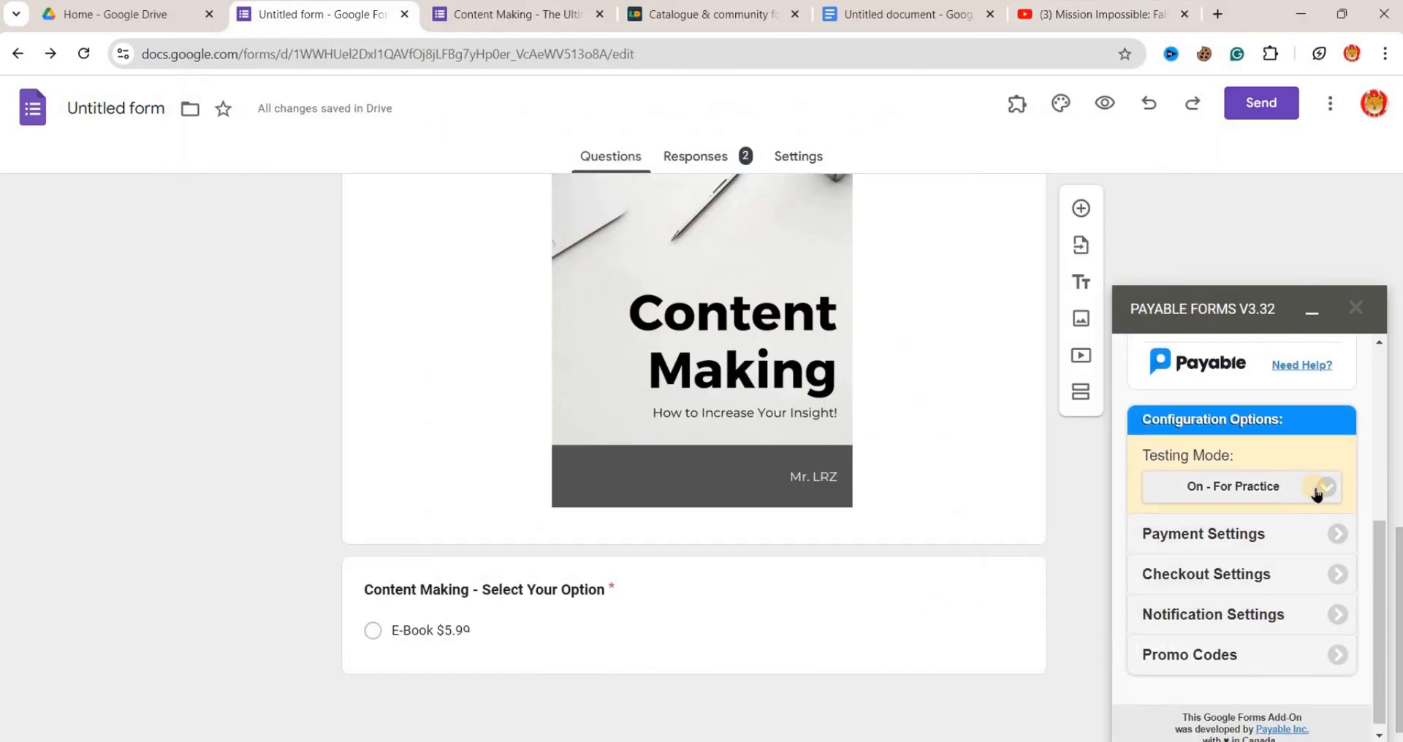
left_click(1323, 494)
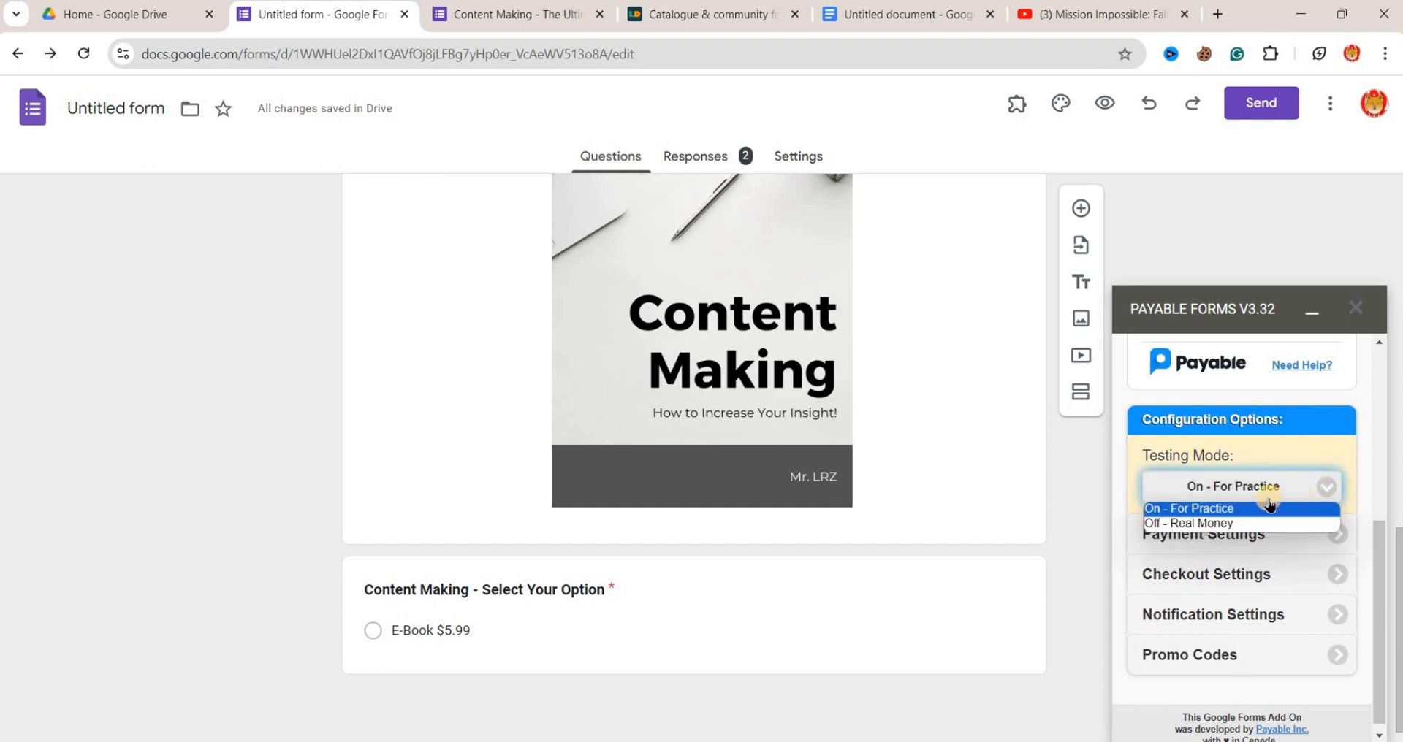
left_click(1358, 452)
scroll(1238, 690, "up", 2)
scroll(1242, 679, "down", 2)
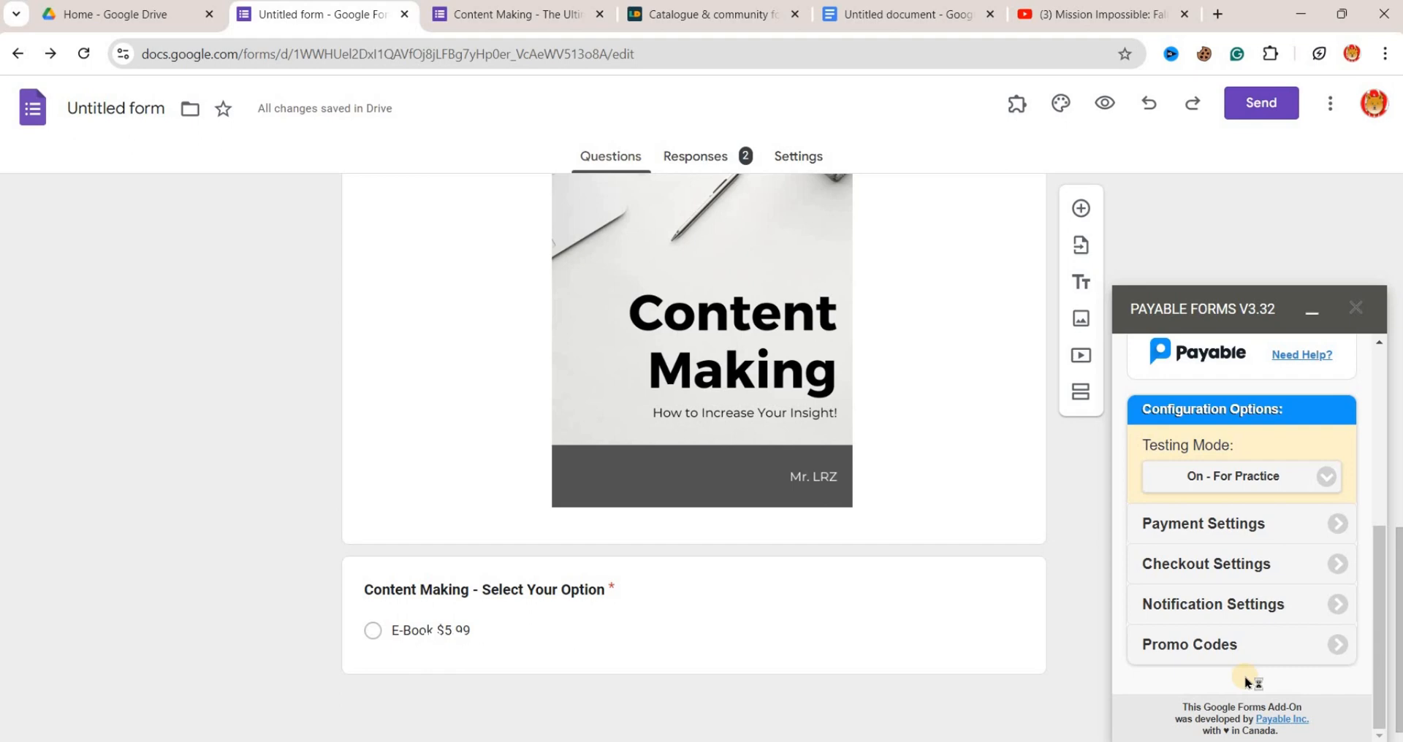
- Set the checkout's Post-Payment Message to "Thank You for your Payment. Please use below link to download your E-book."
left_click(1332, 559)
scroll(1332, 559, "down", 2)
left_click(1213, 629)
type("Thank You for your Payment. Please use this link to download")
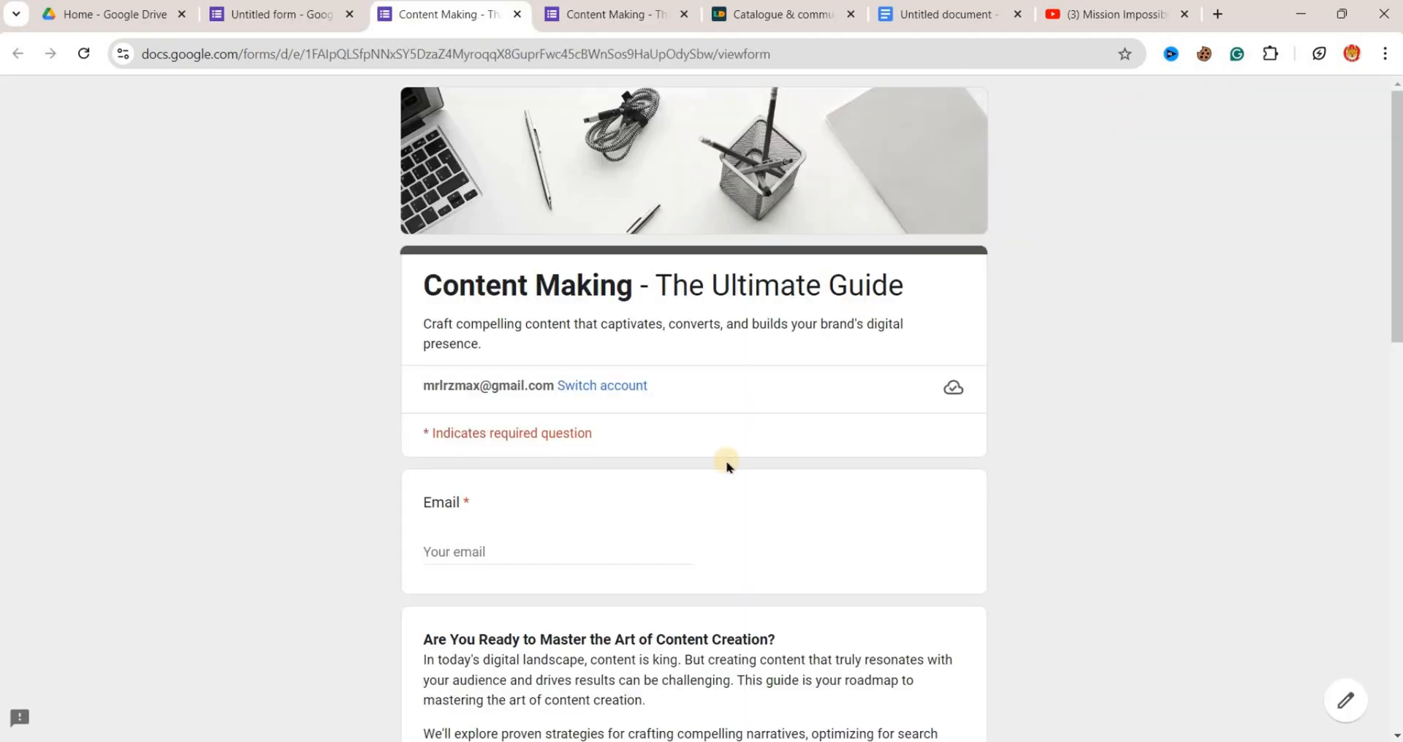
scroll(727, 466, "down", 3)
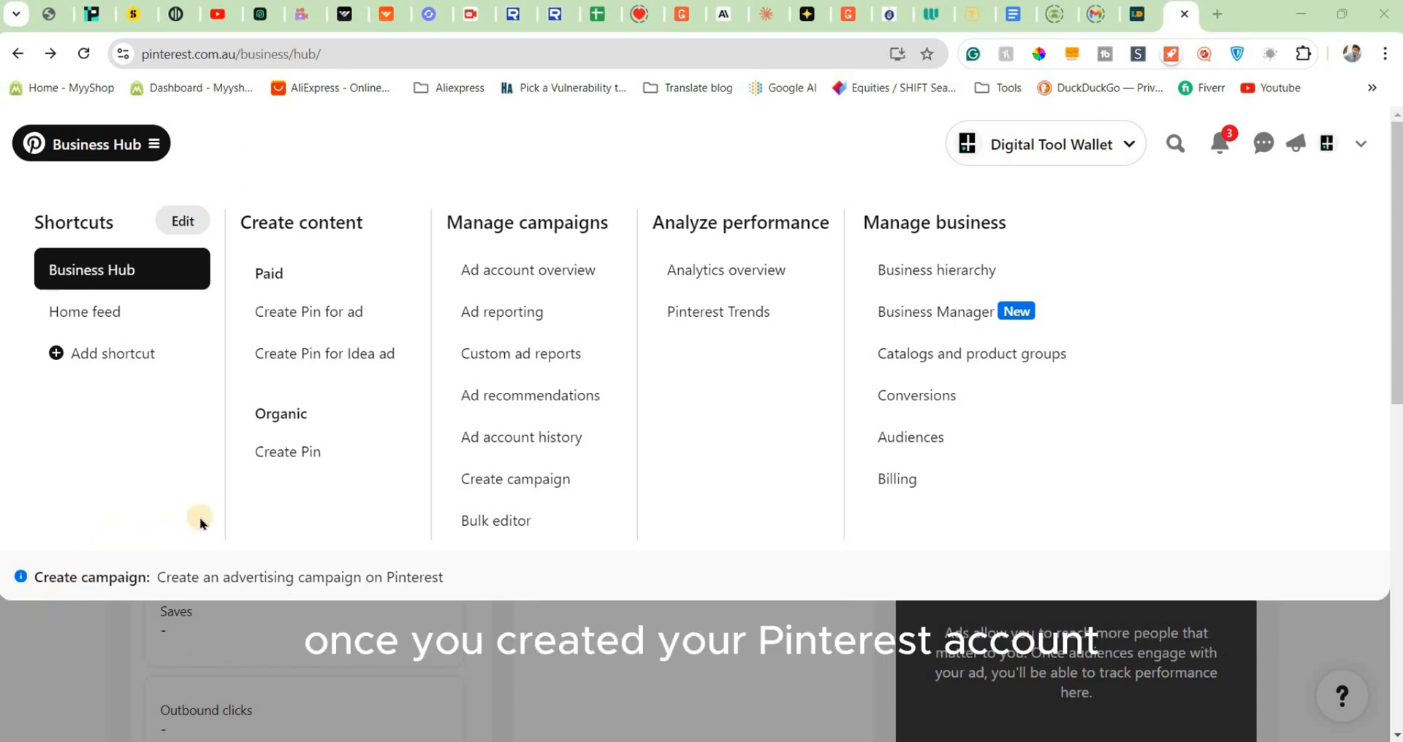
- Create an organic Pin on Pinterest with the ebook promo image, title it "Content Making E book" and paste the ebook description
left_click(300, 456)
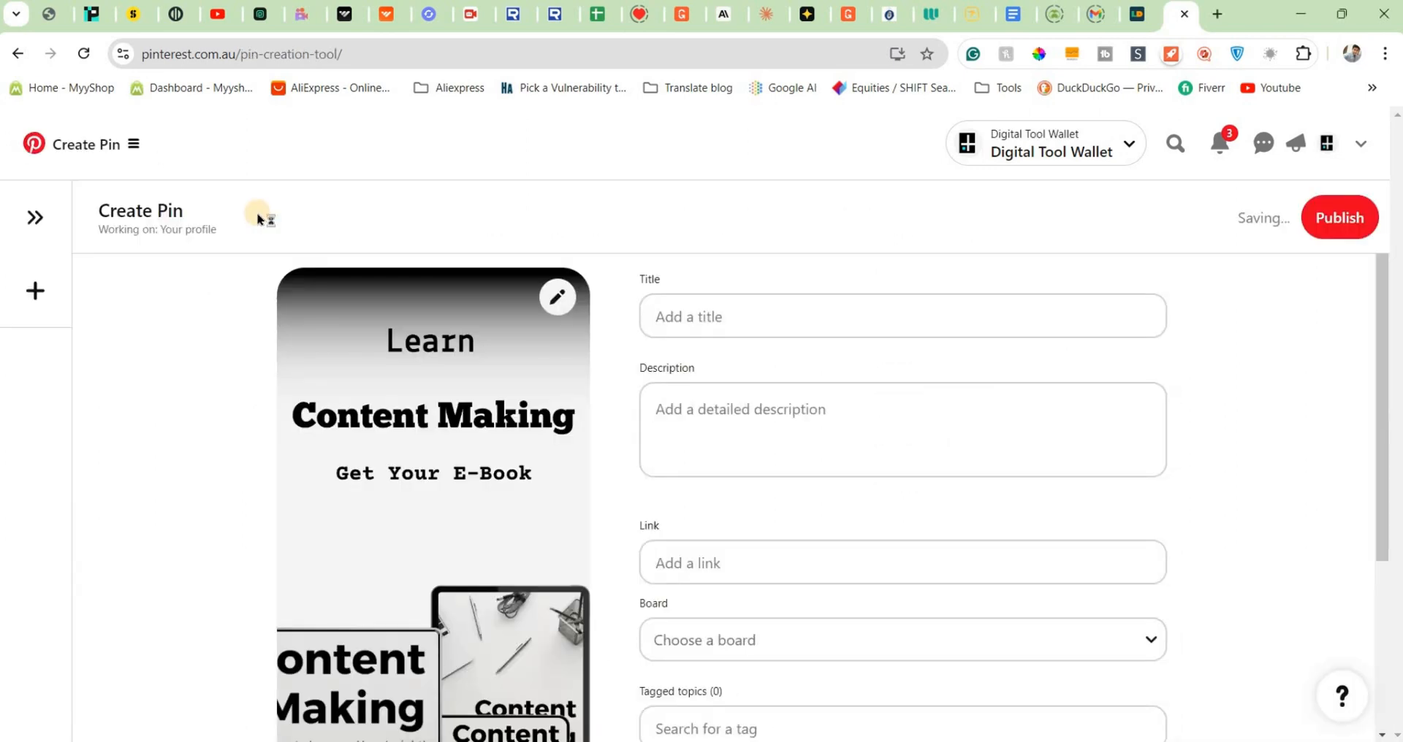
left_click(746, 301)
type("Content Making E book")
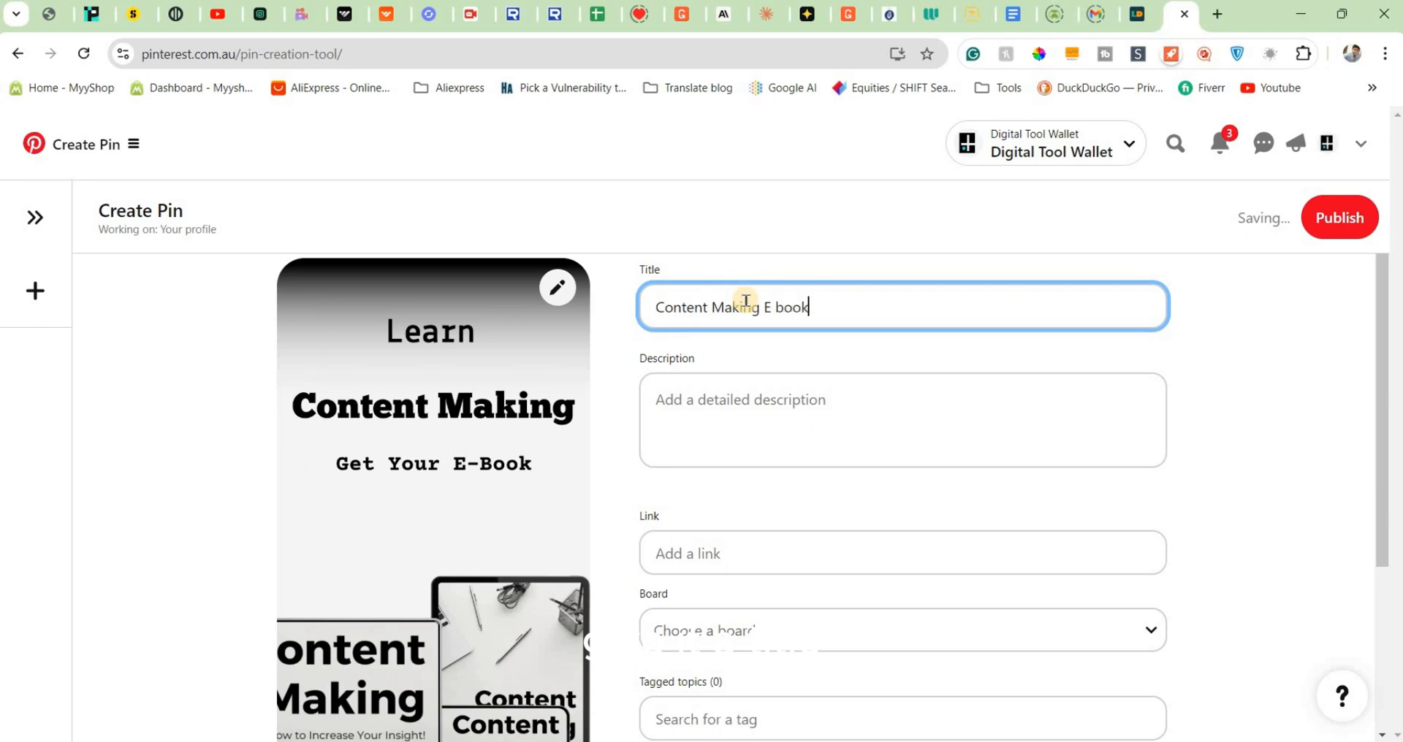
left_click(800, 401)
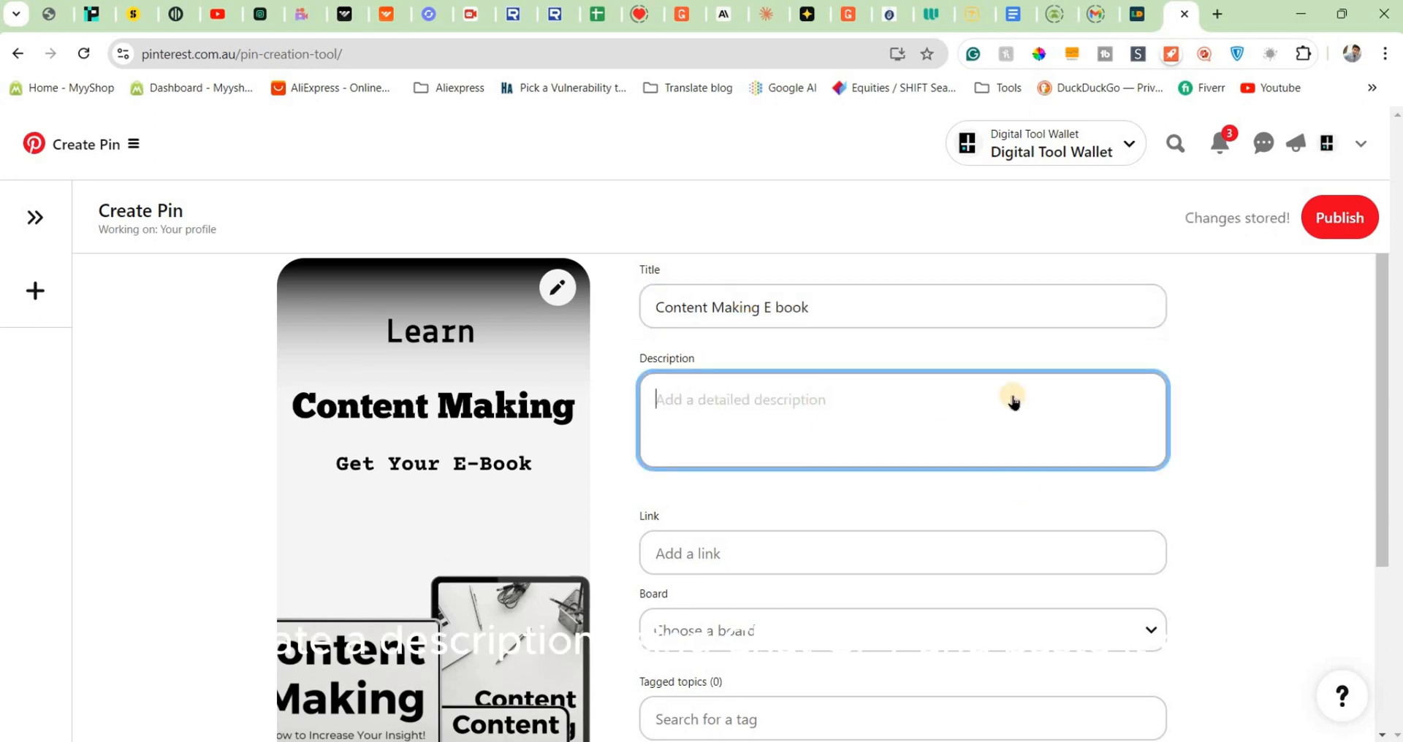
key("ctrl+v")
- Copy the published Google Form's address from its browser page and paste it as the Pin's link
scroll(1192, 538, "down", 1)
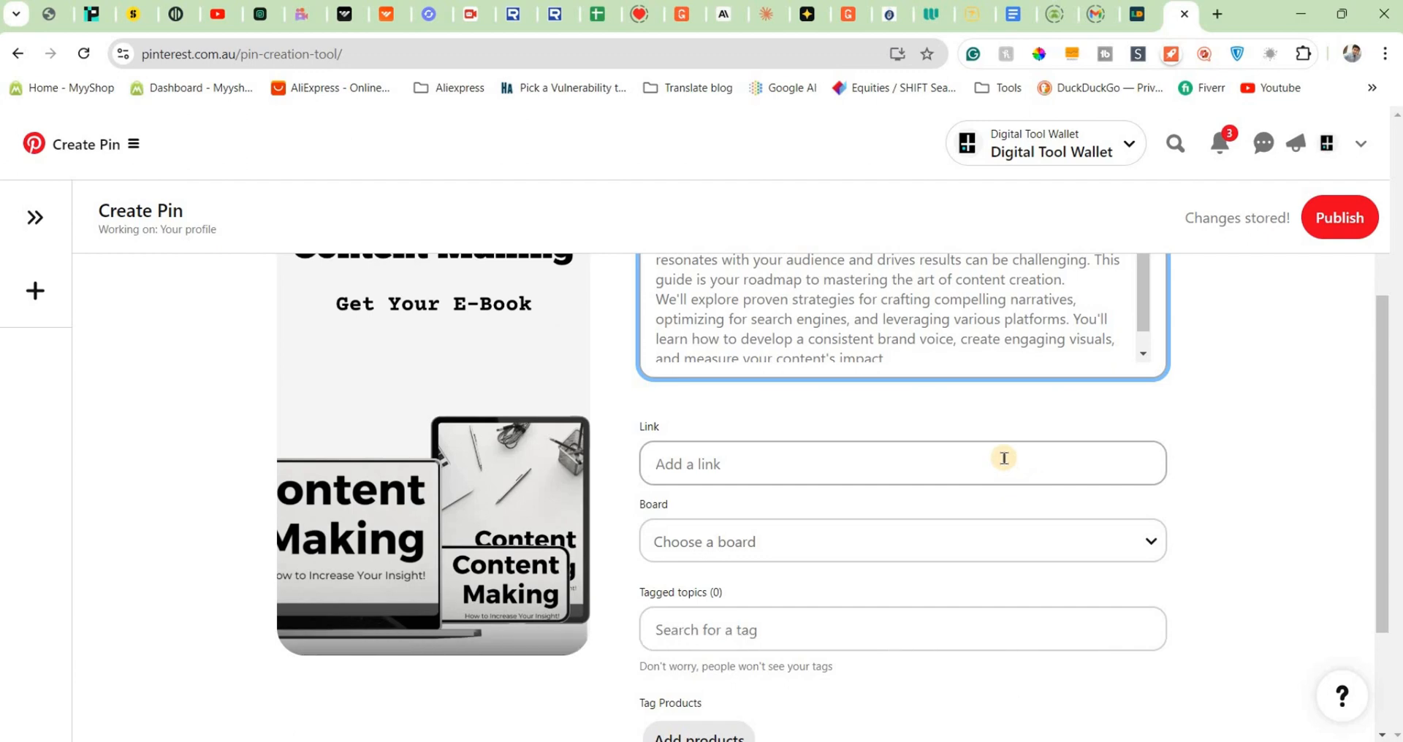
key("alt+Tab")
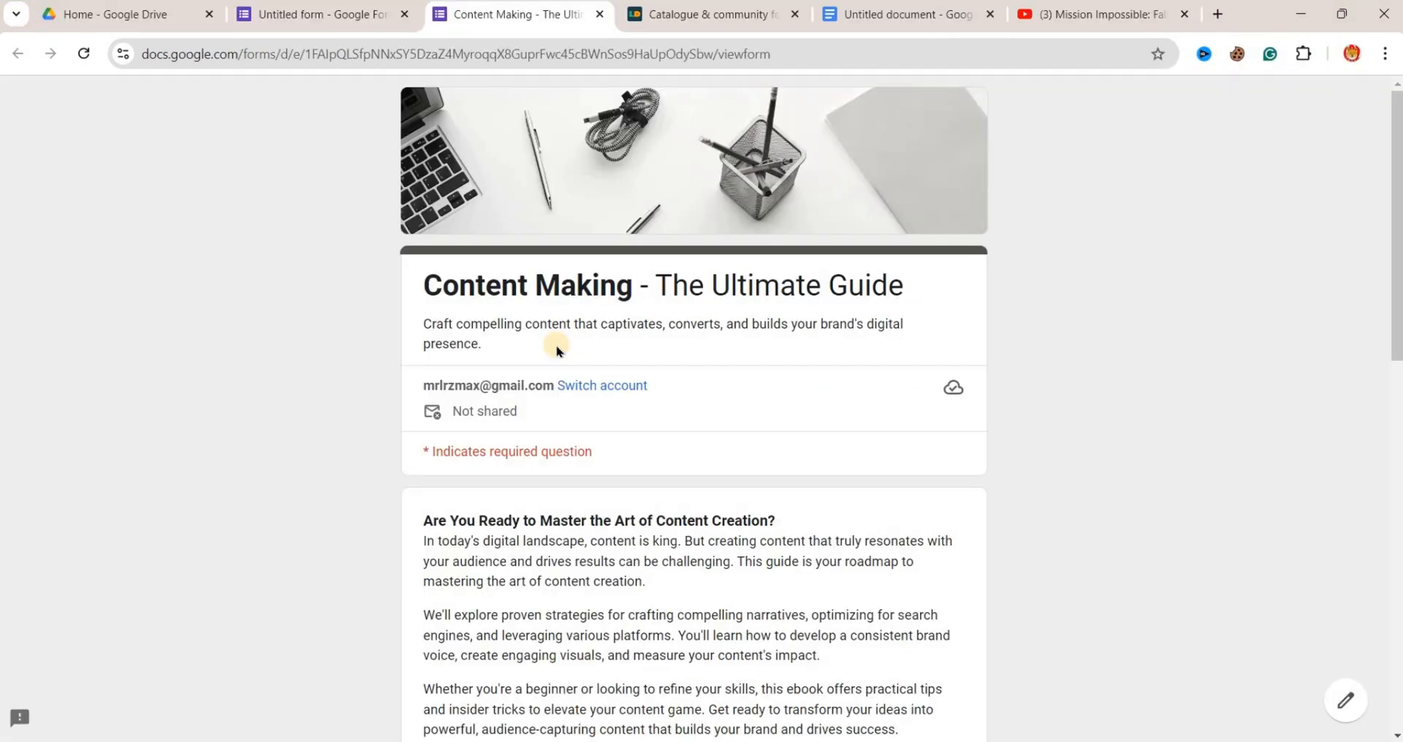
left_click(800, 54)
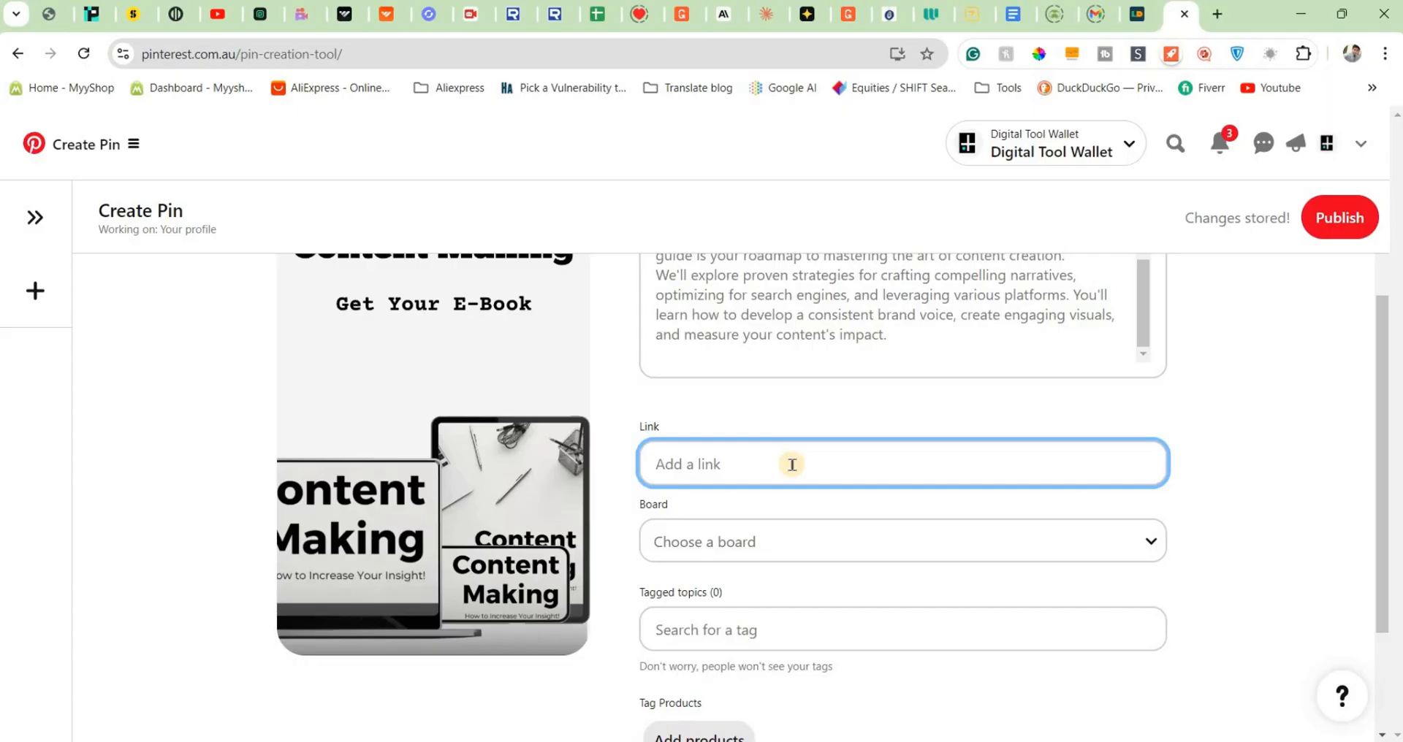
key("ctrl+v")
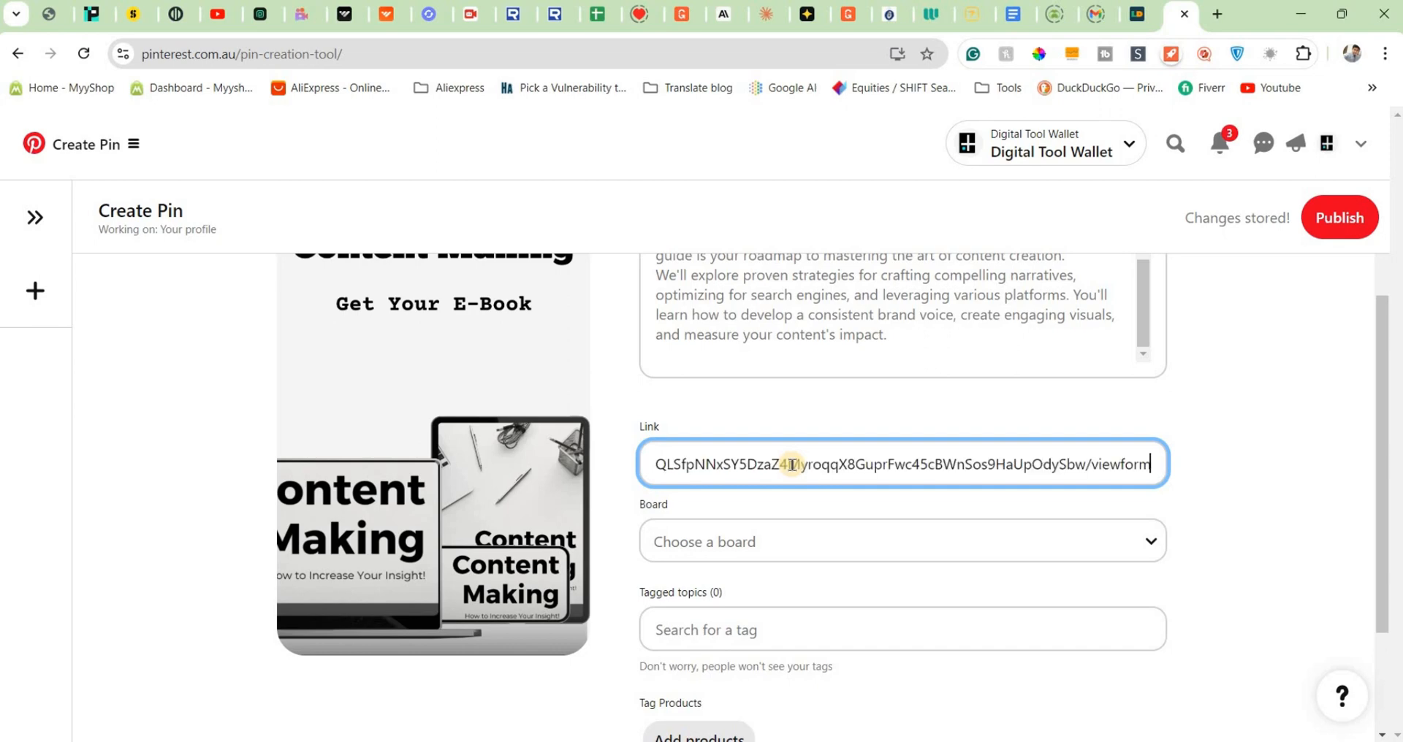
left_click(1324, 524)
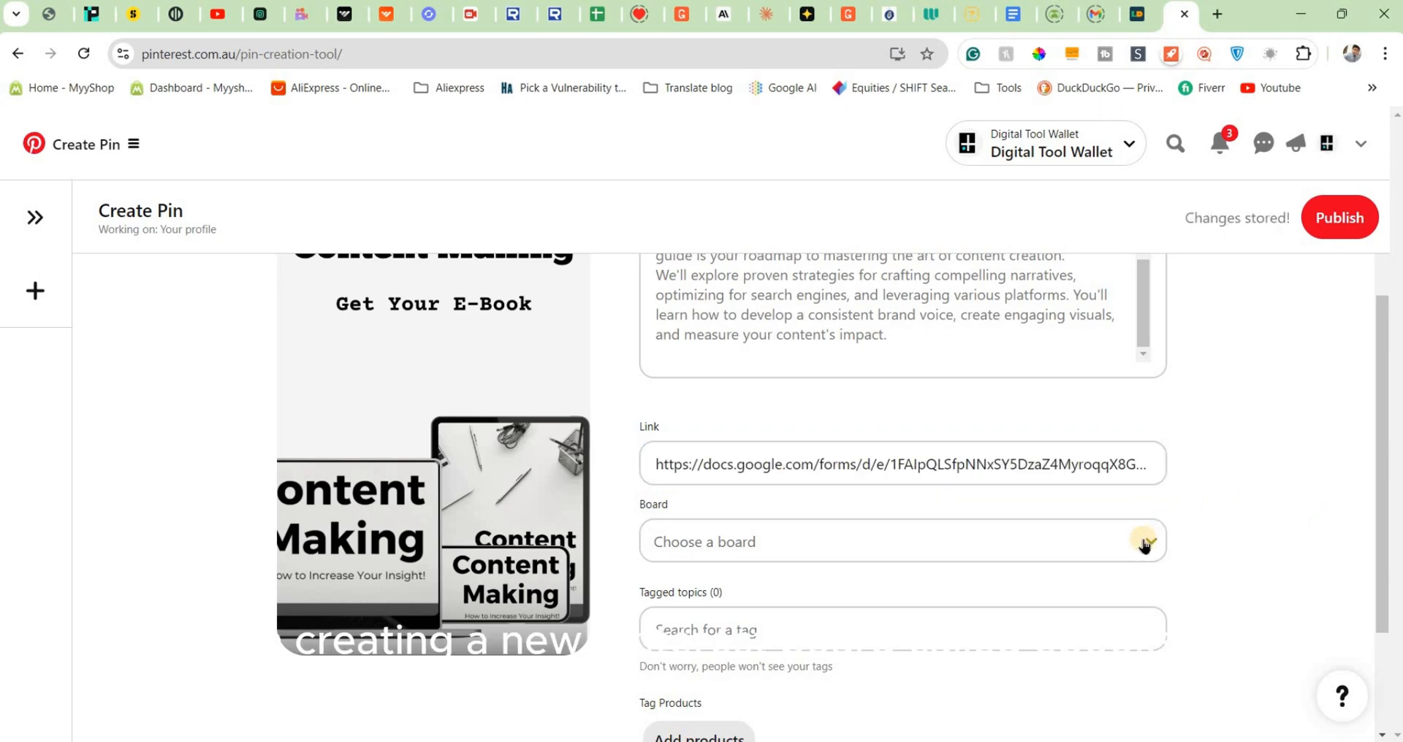
- Create a new board named "E-books" for the Pin, leaving it public
scroll(1145, 547, "down", 1)
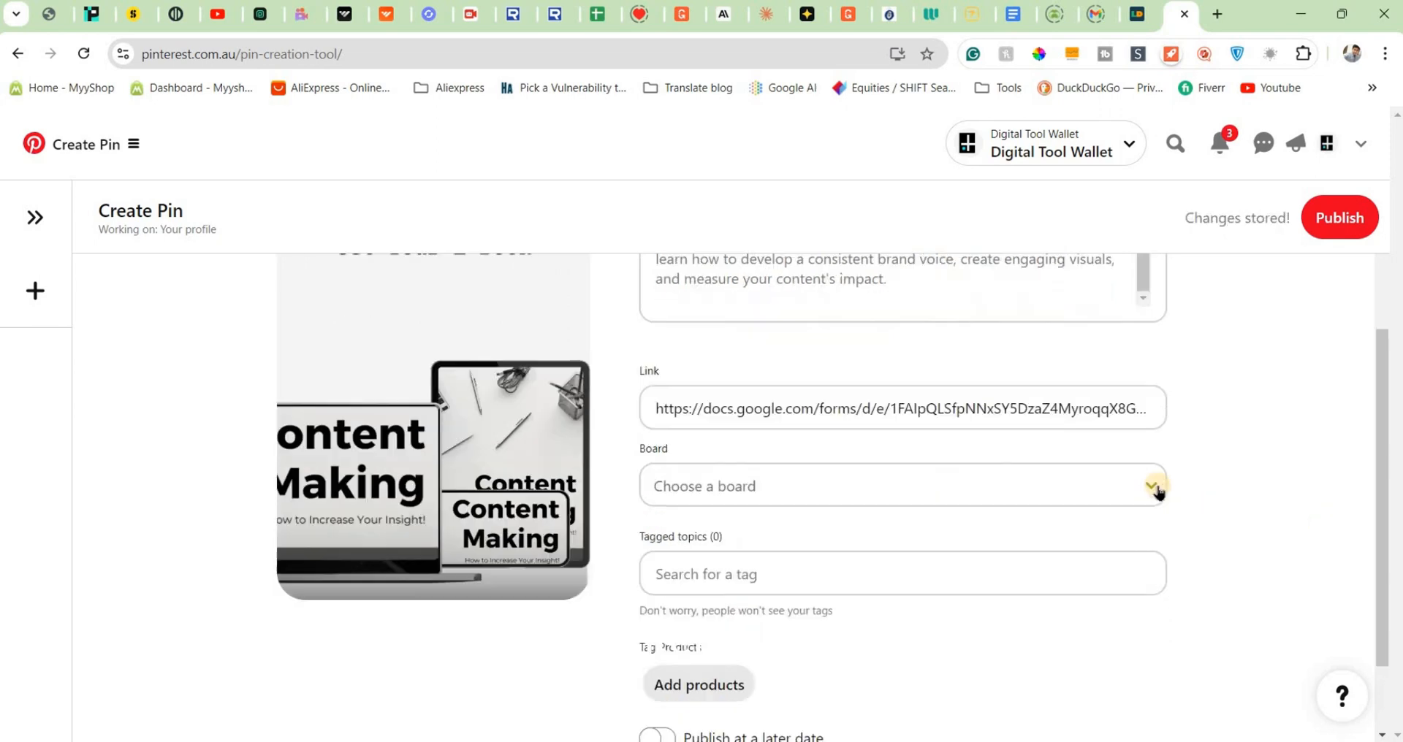
left_click(1156, 490)
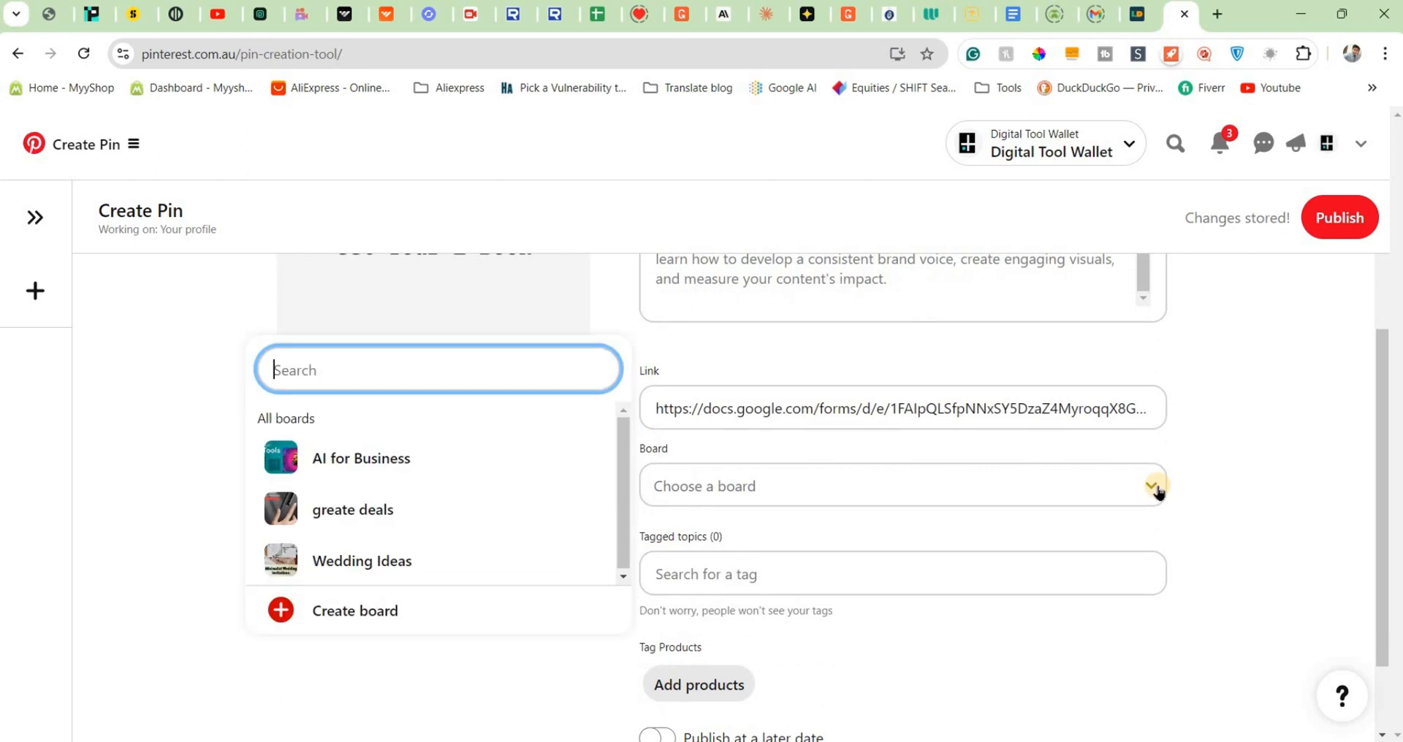
left_click(373, 613)
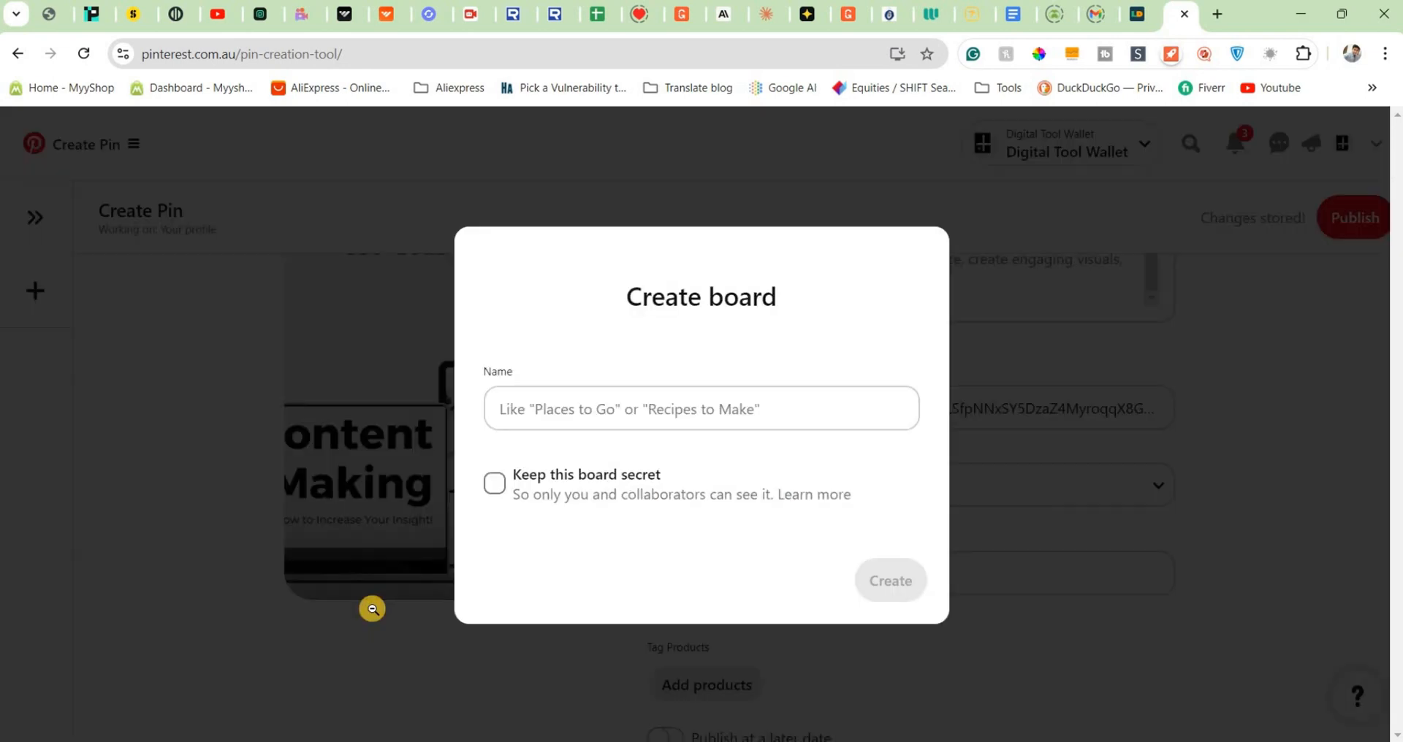
left_click(629, 414)
type("E-books")
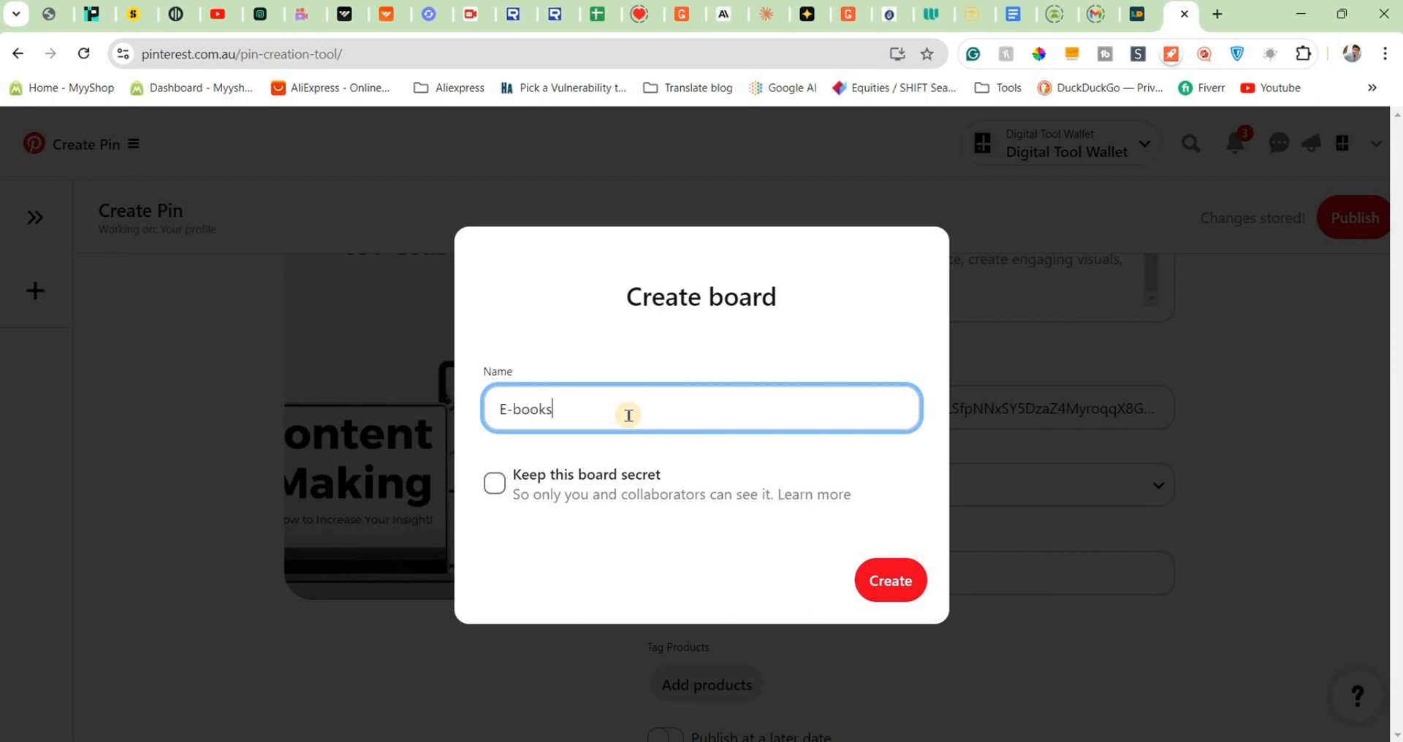
left_click(893, 582)
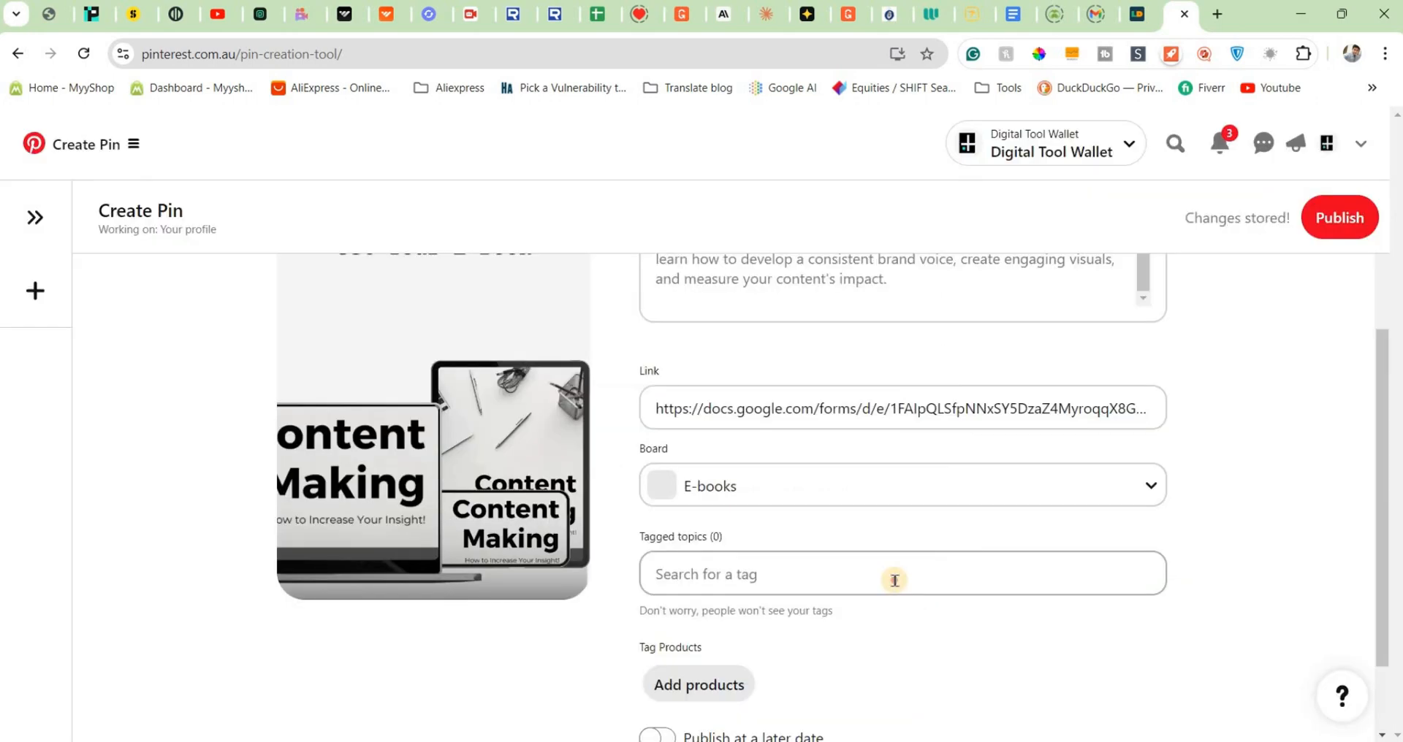
- Tag the Pin with the topics E-book and Content Marketing
left_click(896, 576)
type("eb")
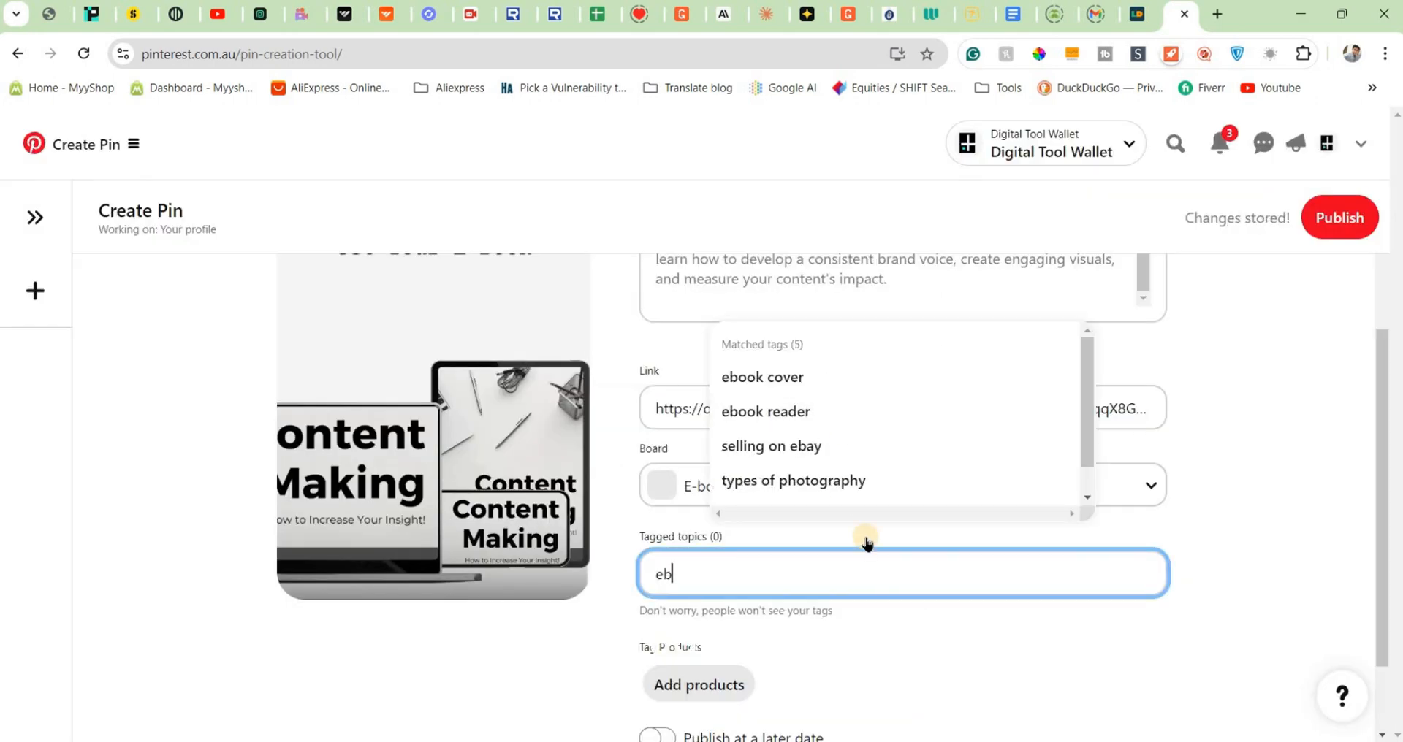
key("BackSpace")
type("-book")
left_click(777, 376)
type("con")
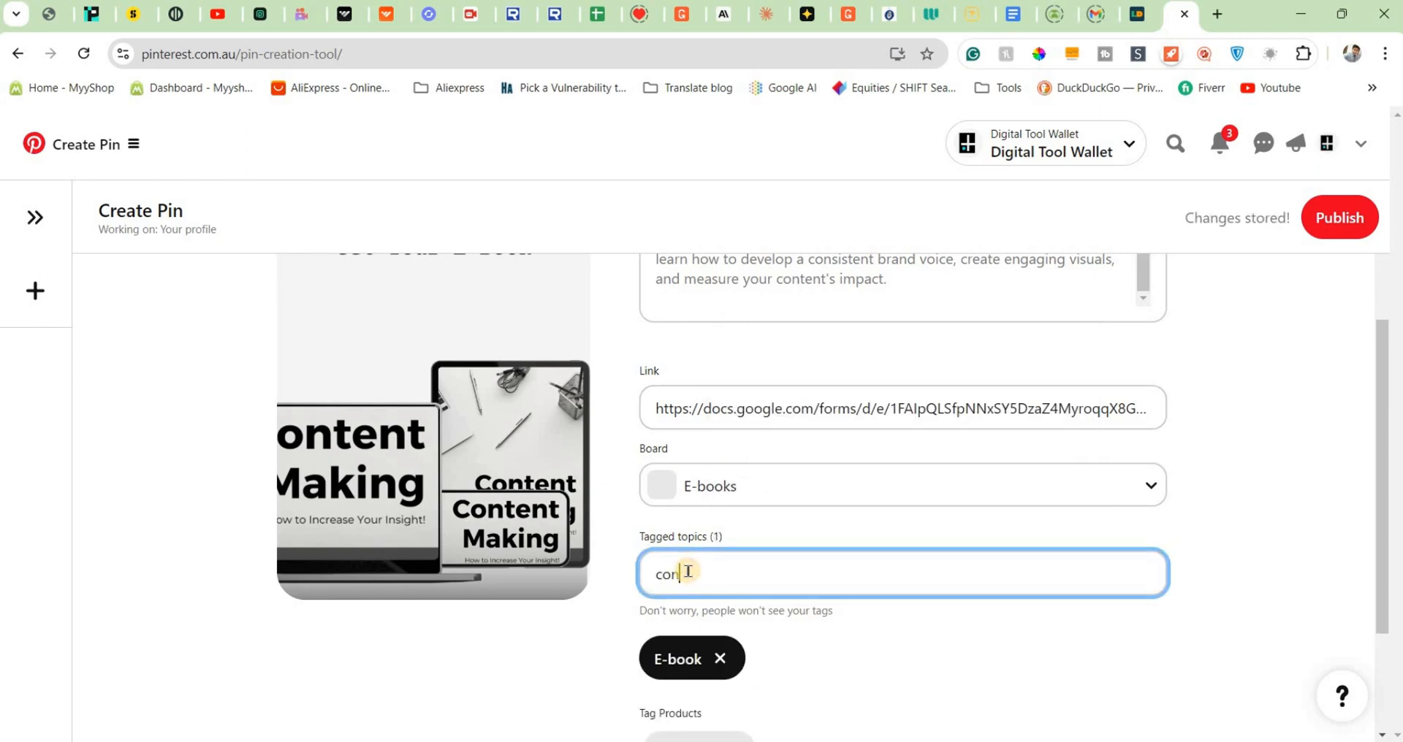
type("tent")
left_click(768, 375)
- Add Search Engine Optimization as a third tagged topic on the Pin
type("seo")
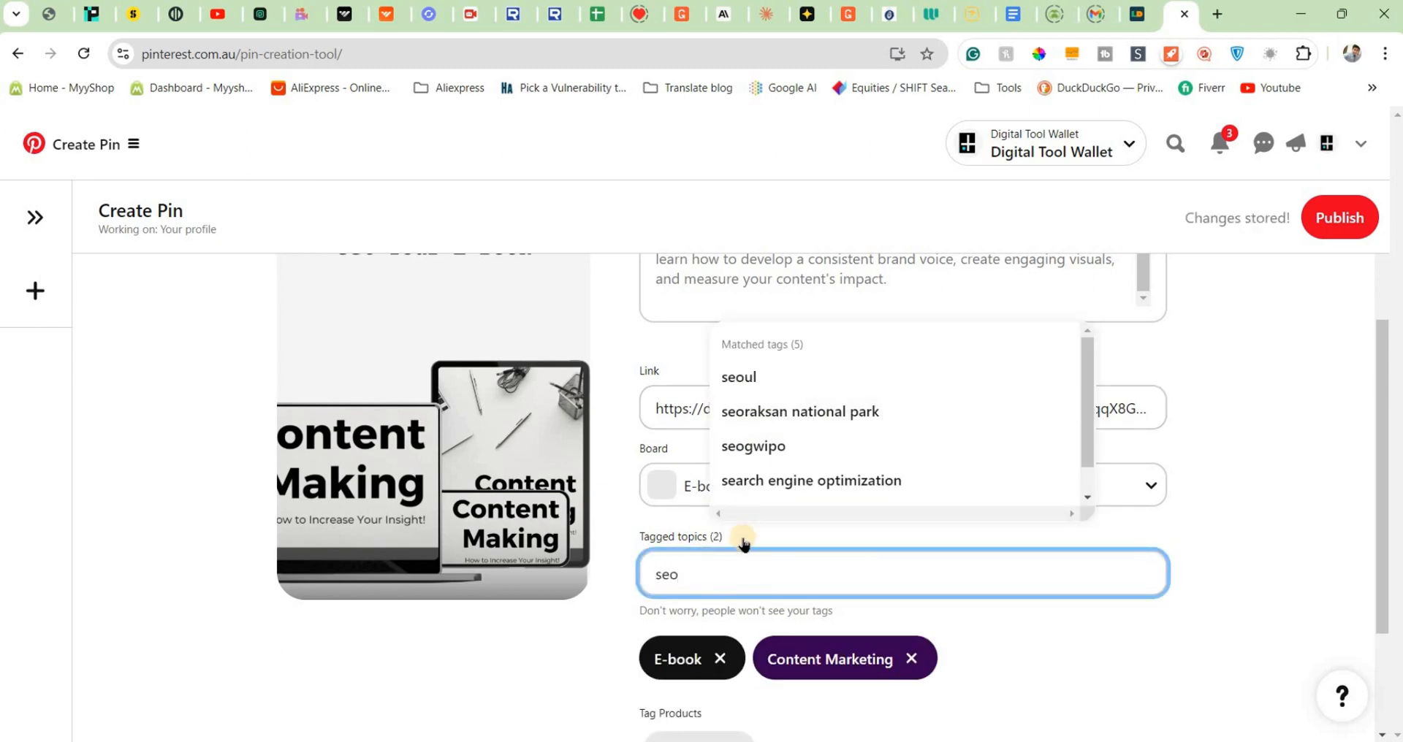
key("BackSpace")
key("BackSpace")
key("BackSpace")
type("Sear")
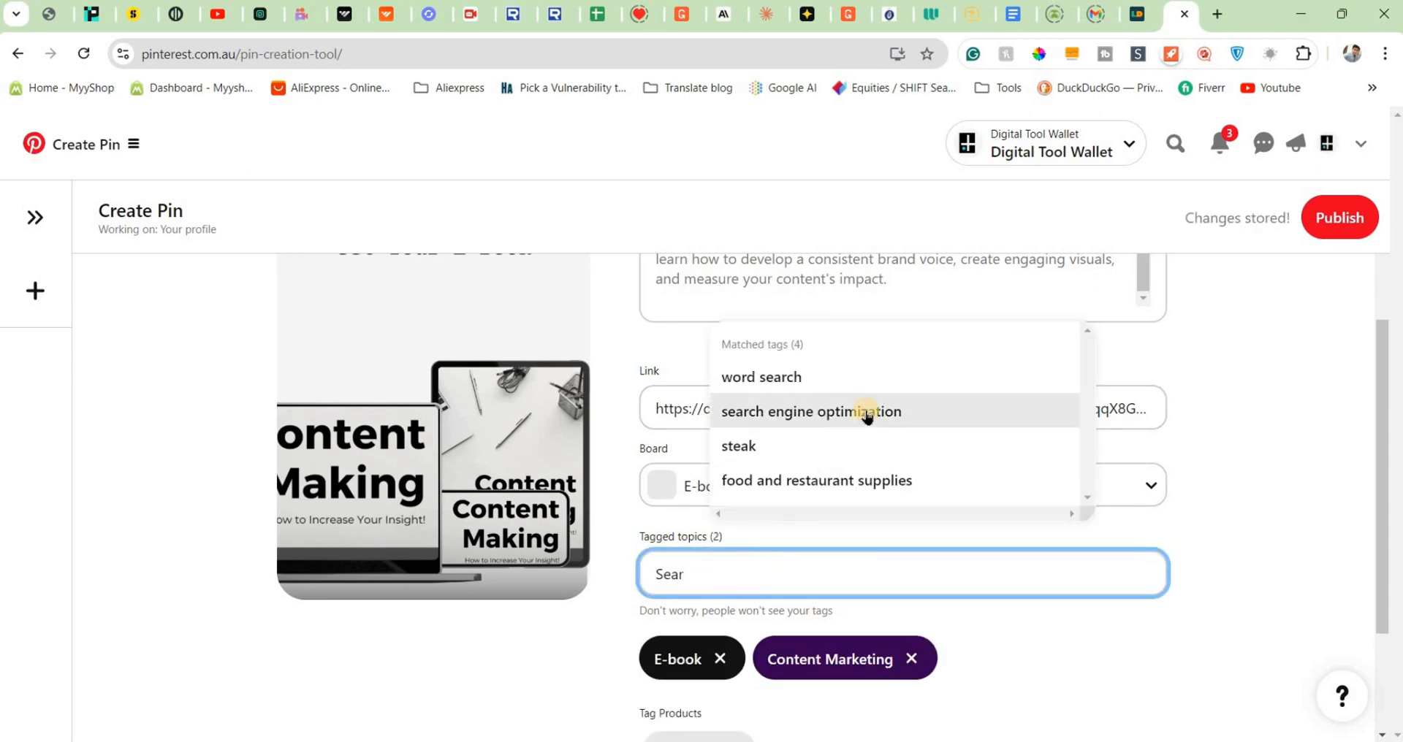
left_click(866, 412)
- Publish the Pin and look over its published page
scroll(1153, 608, "down", 3)
scroll(1305, 419, "up", 2)
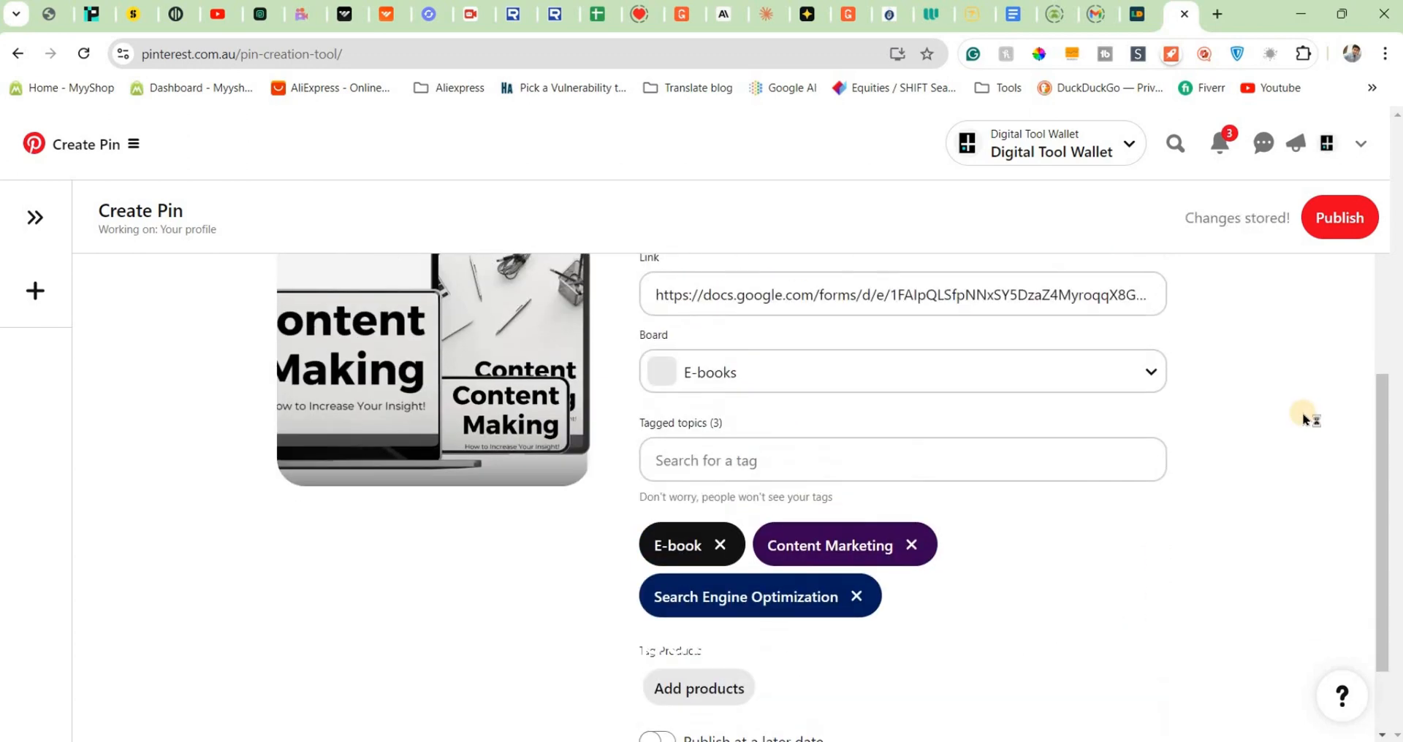
scroll(1305, 419, "up", 5)
left_click(1341, 215)
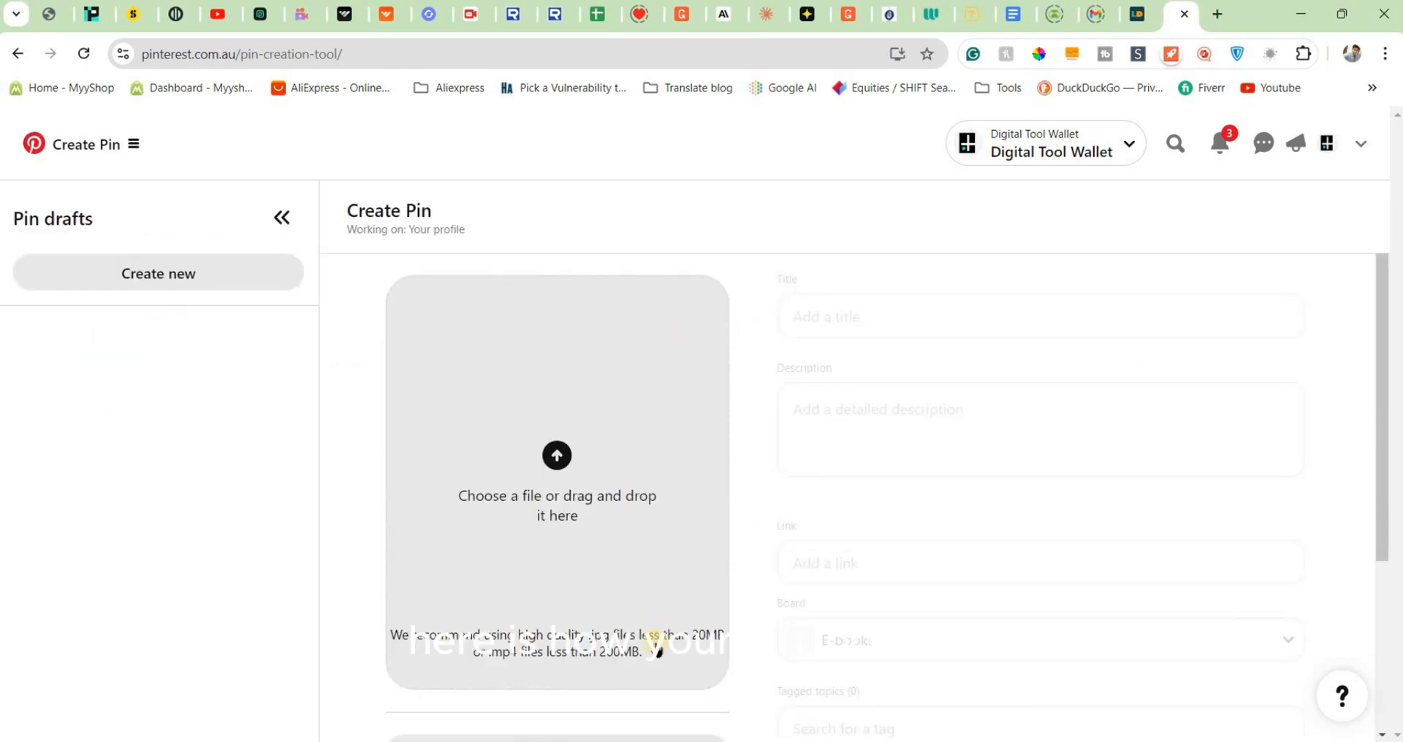
scroll(1288, 406, "down", 5)
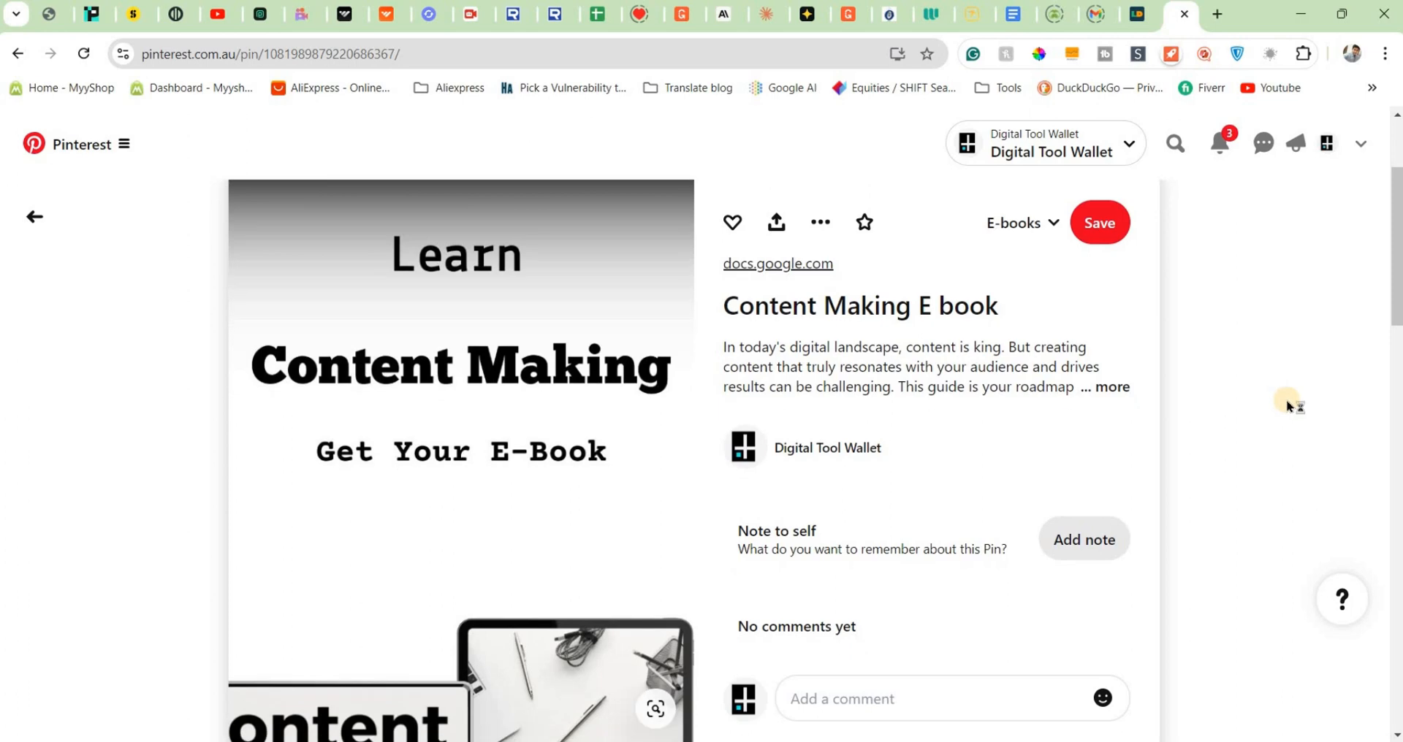
scroll(1288, 406, "up", 4)
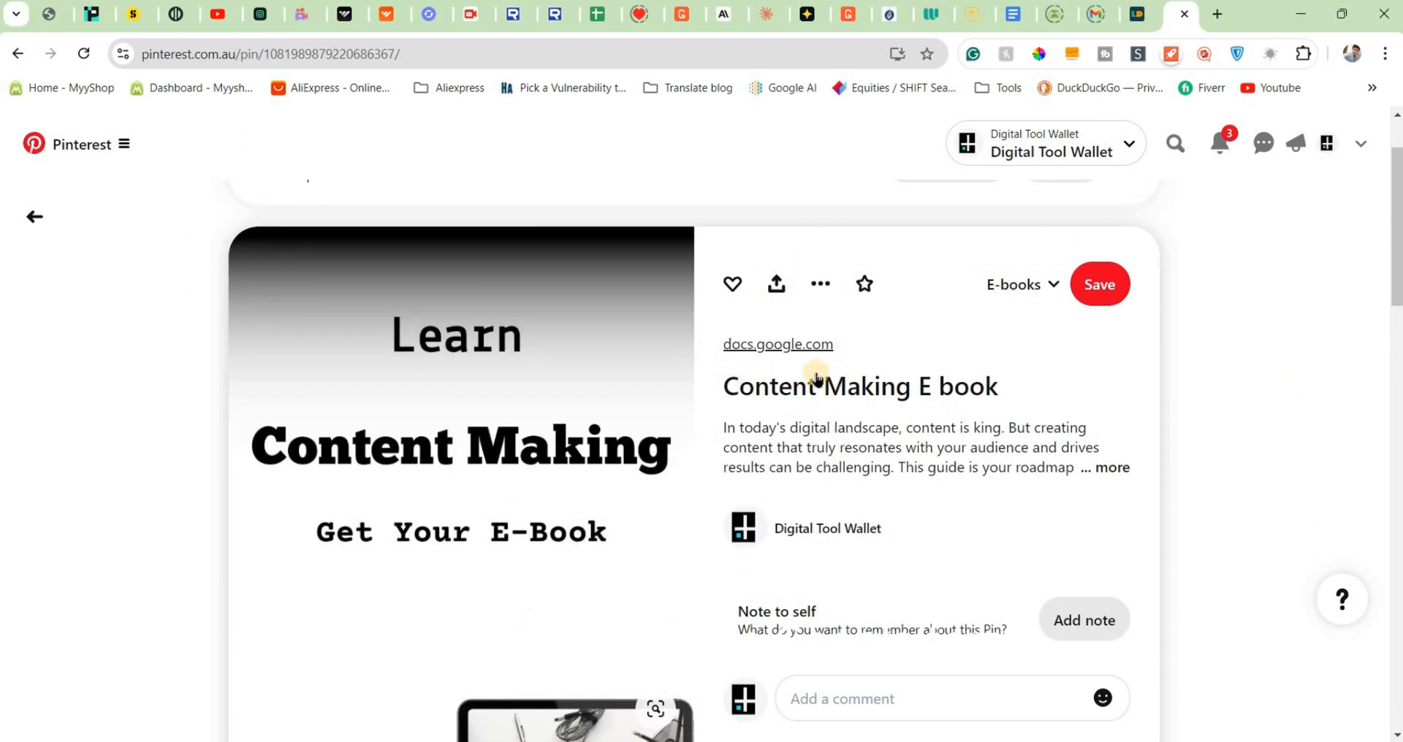
- Open the Pin's docs.google.com link and look through the ebook sales form
left_click(811, 352)
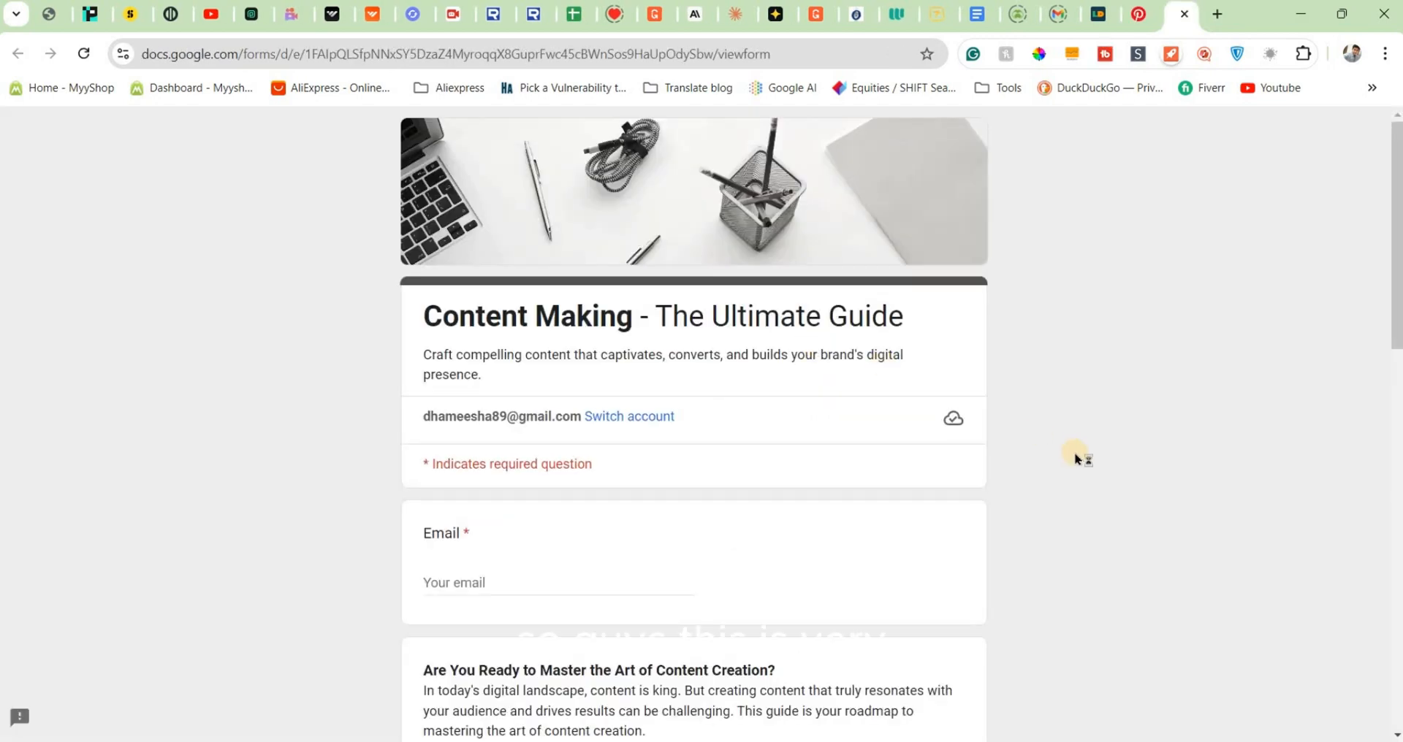
scroll(1077, 458, "down", 10)
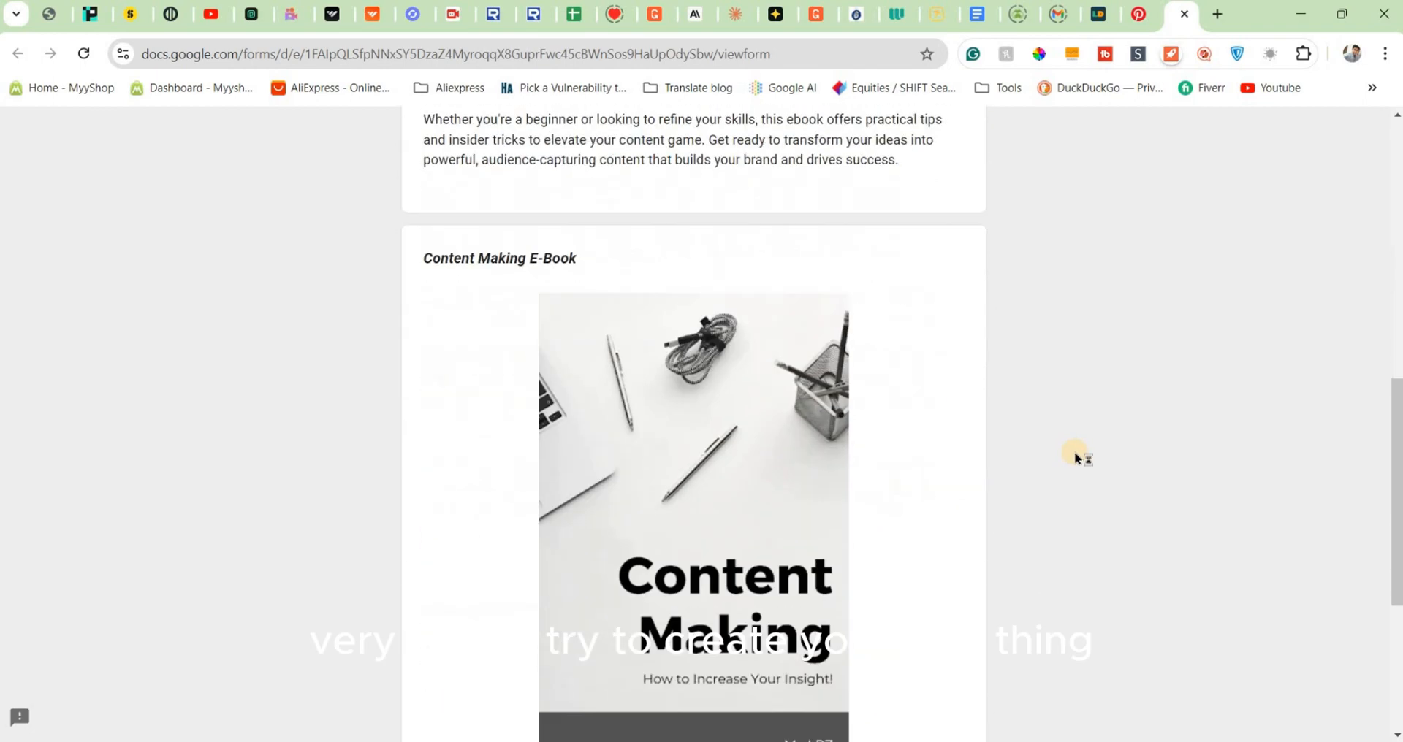
scroll(1076, 458, "down", 5)
scroll(1075, 458, "up", 6)
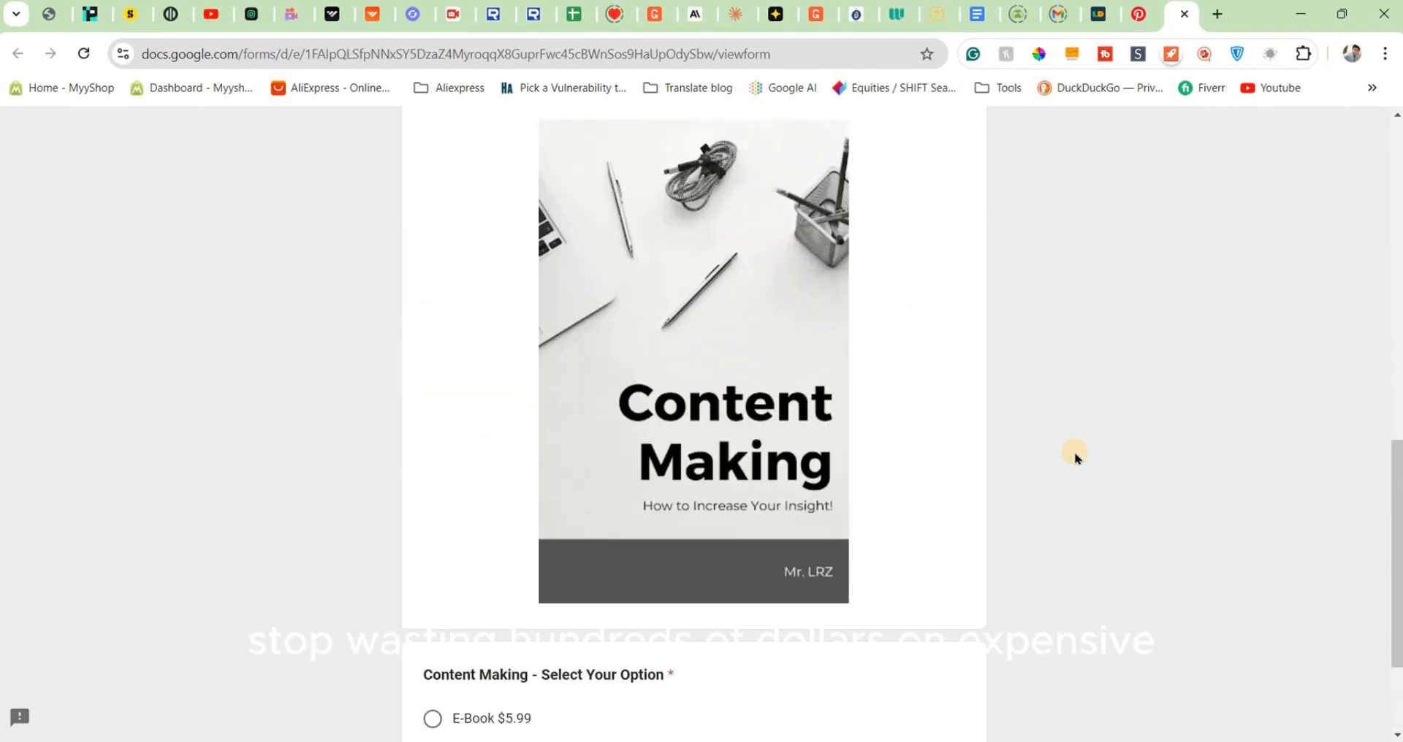
scroll(1076, 459, "up", 7)
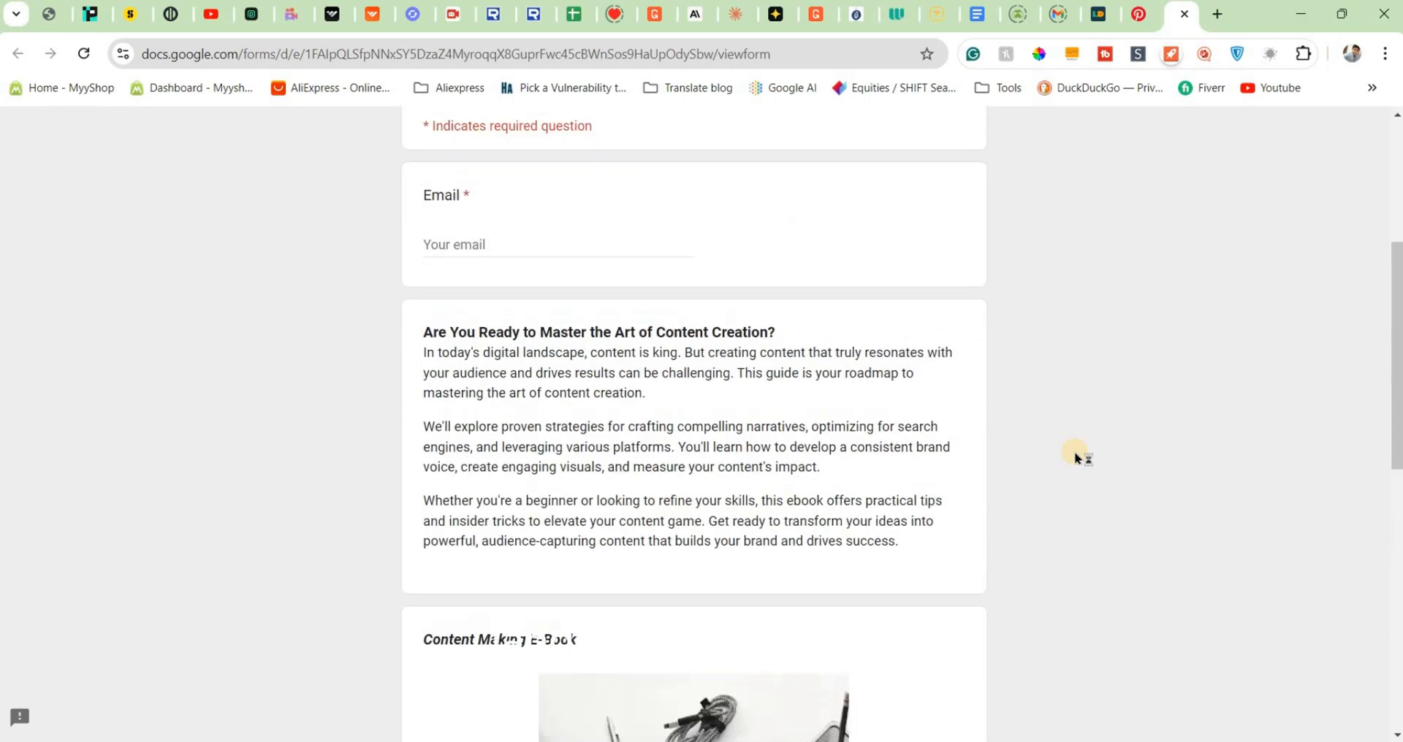